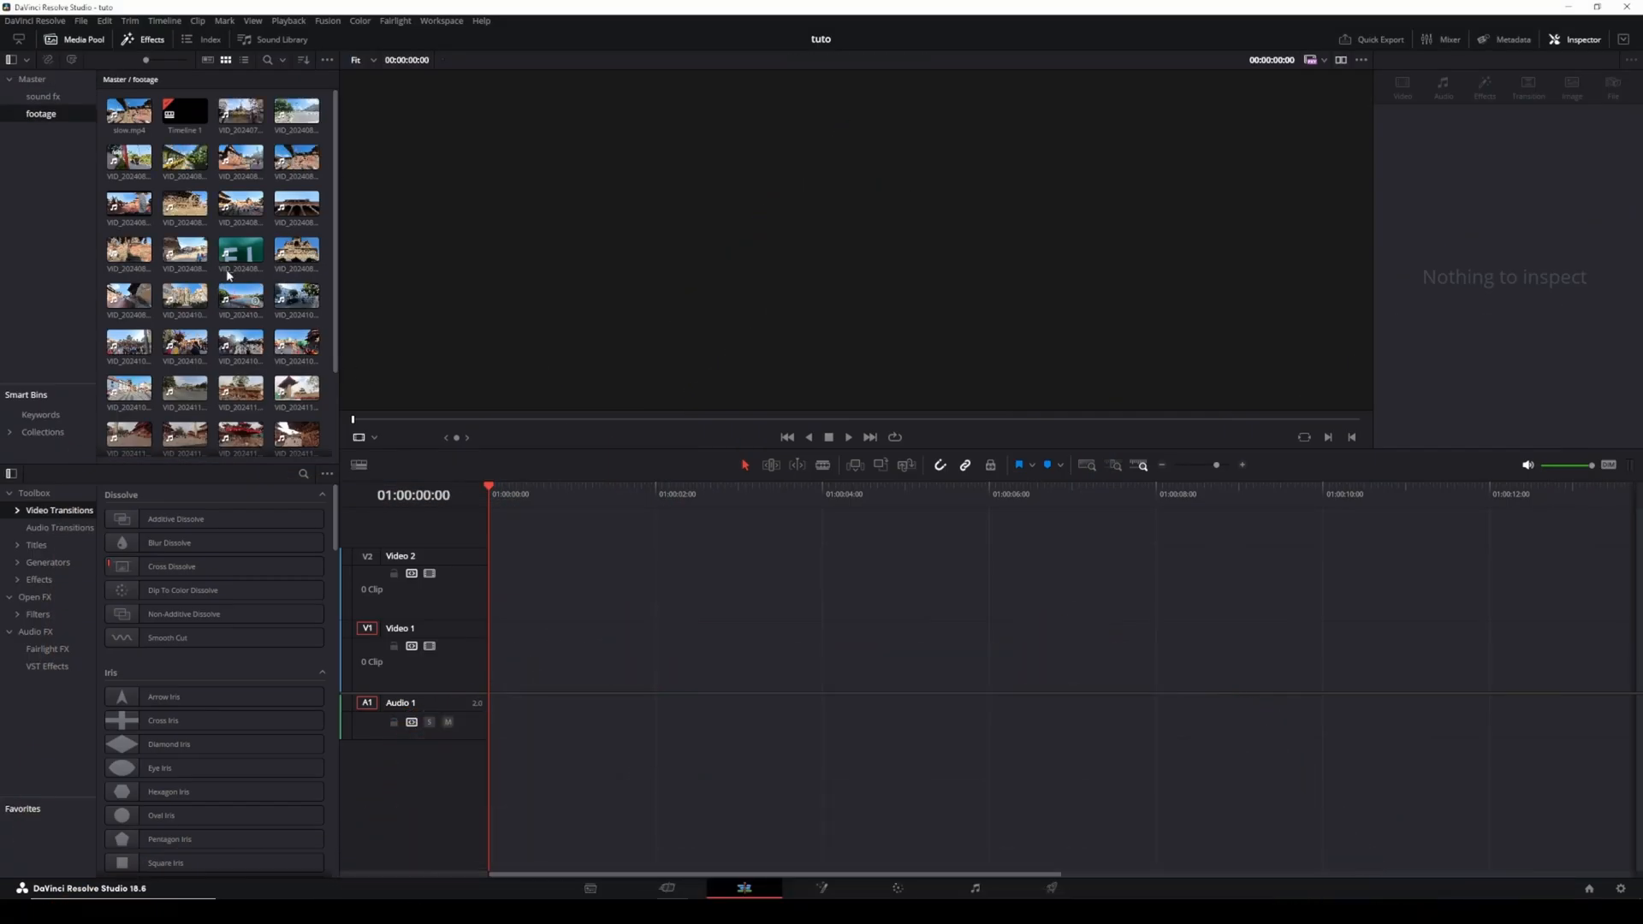
Step: Place the temple clip on V1, unlink its audio and delete the A1 portion
{"action": "left_click", "coordinate": [295, 249]}
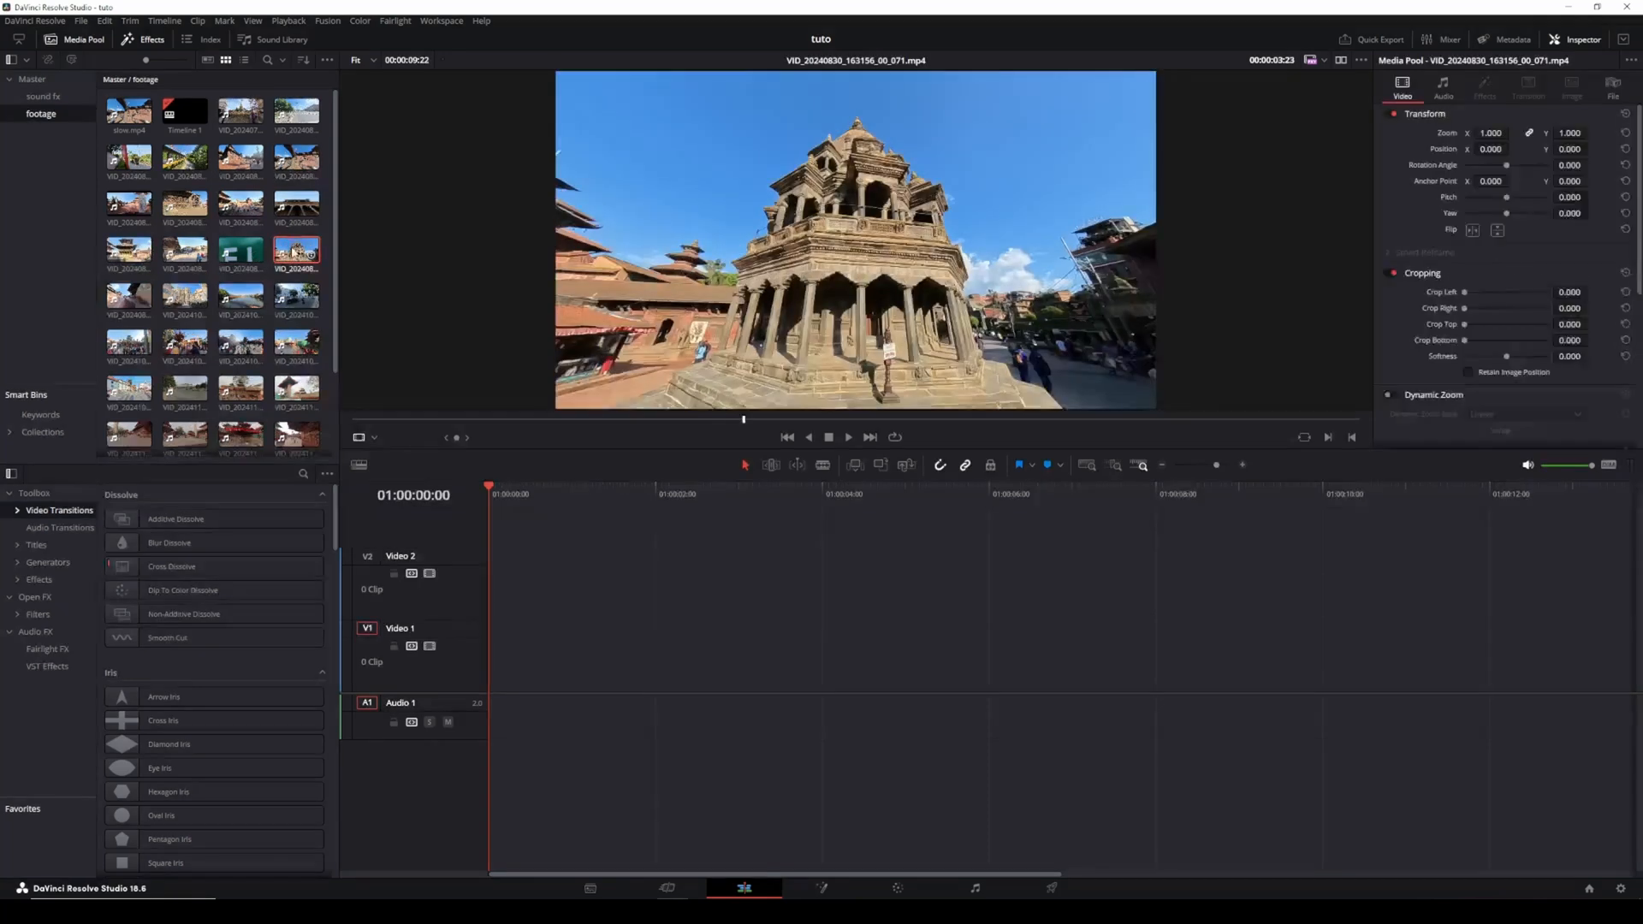
{"action": "mouse_move", "coordinate": [295, 250]}
{"action": "left_mouse_down"}
{"action": "mouse_move", "coordinate": [694, 649]}
{"action": "mouse_move", "coordinate": [571, 681]}
{"action": "left_mouse_up"}
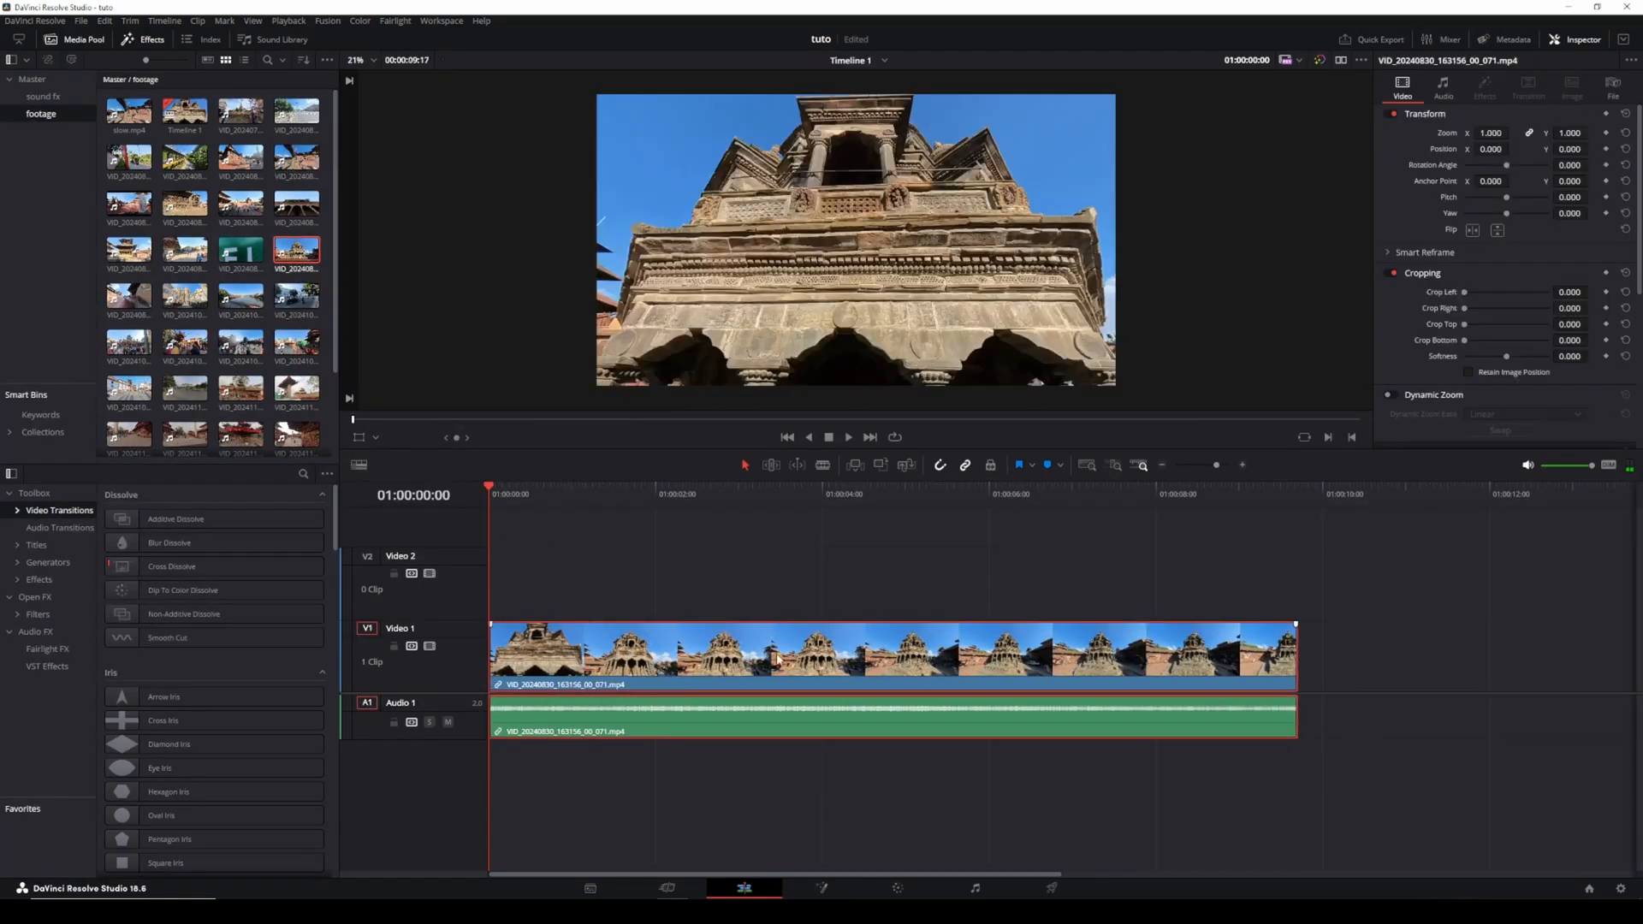
{"action": "right_click", "coordinate": [807, 652]}
{"action": "left_click", "coordinate": [861, 774]}
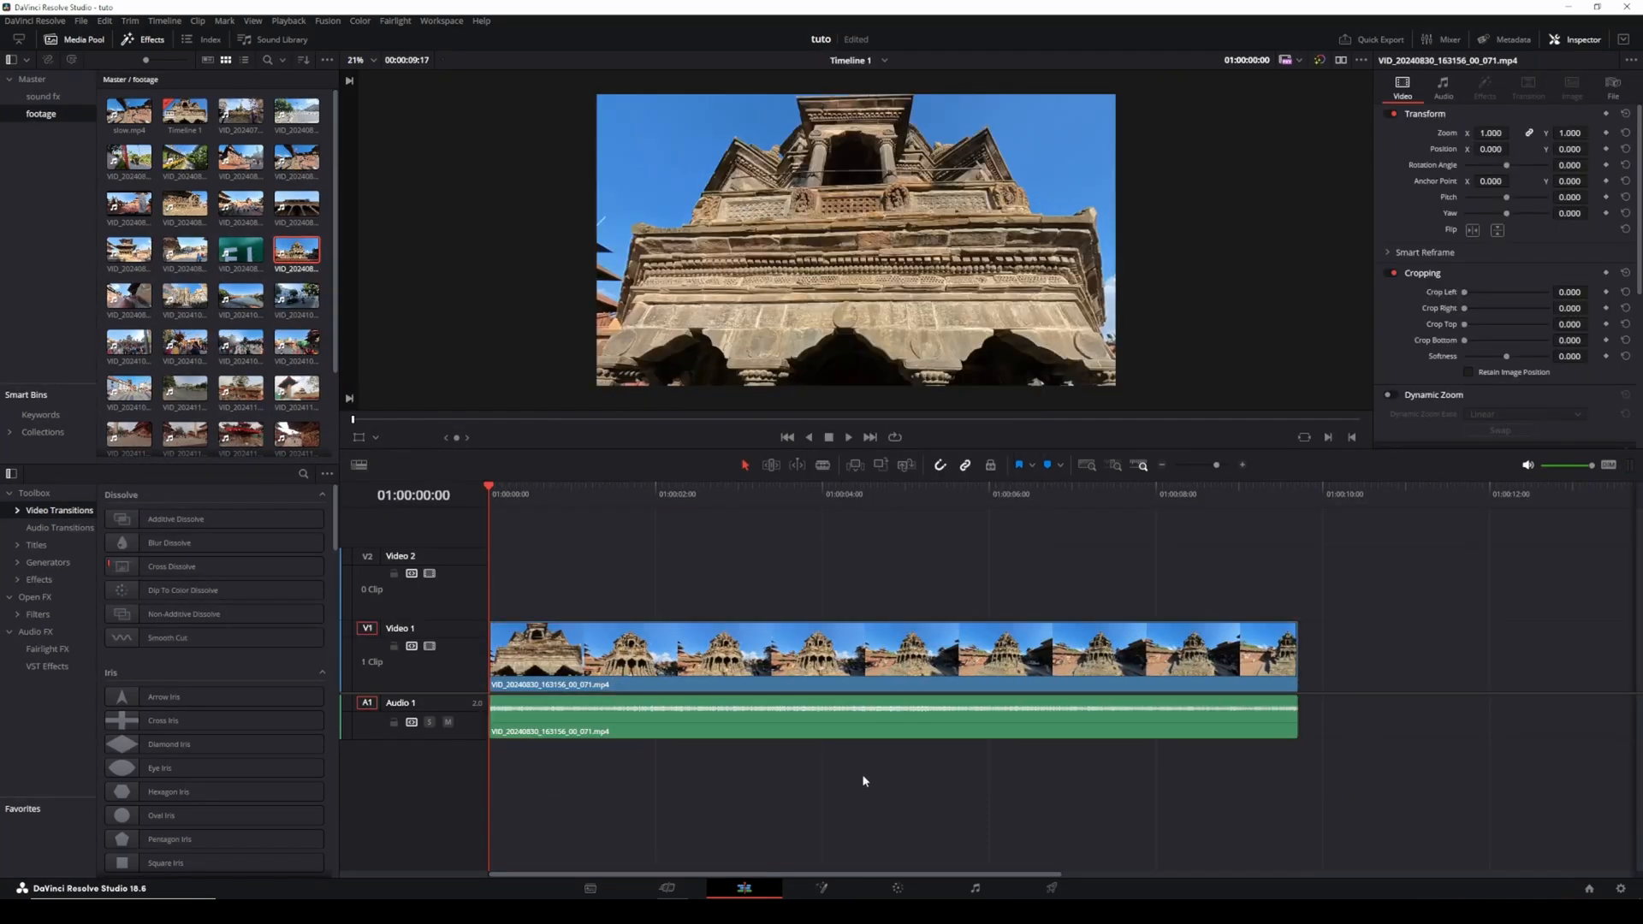
{"action": "left_click", "coordinate": [893, 733]}
{"action": "key", "text": "Delete"}
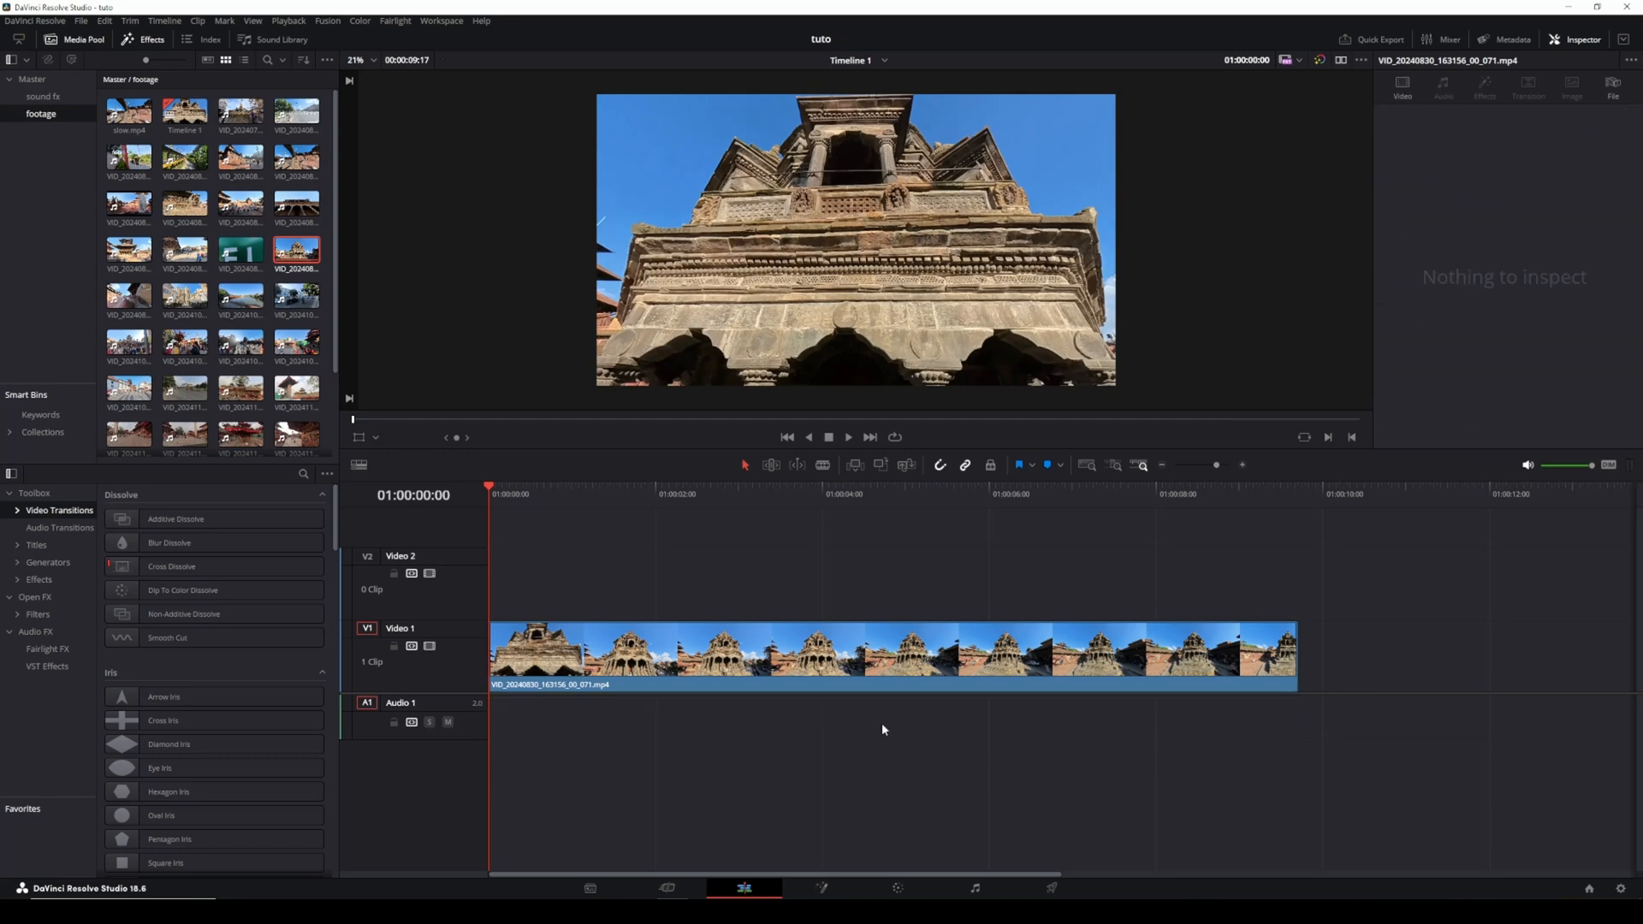
Step: Duplicate the video clip onto track V2 above the original
{"action": "left_click", "coordinate": [768, 672]}
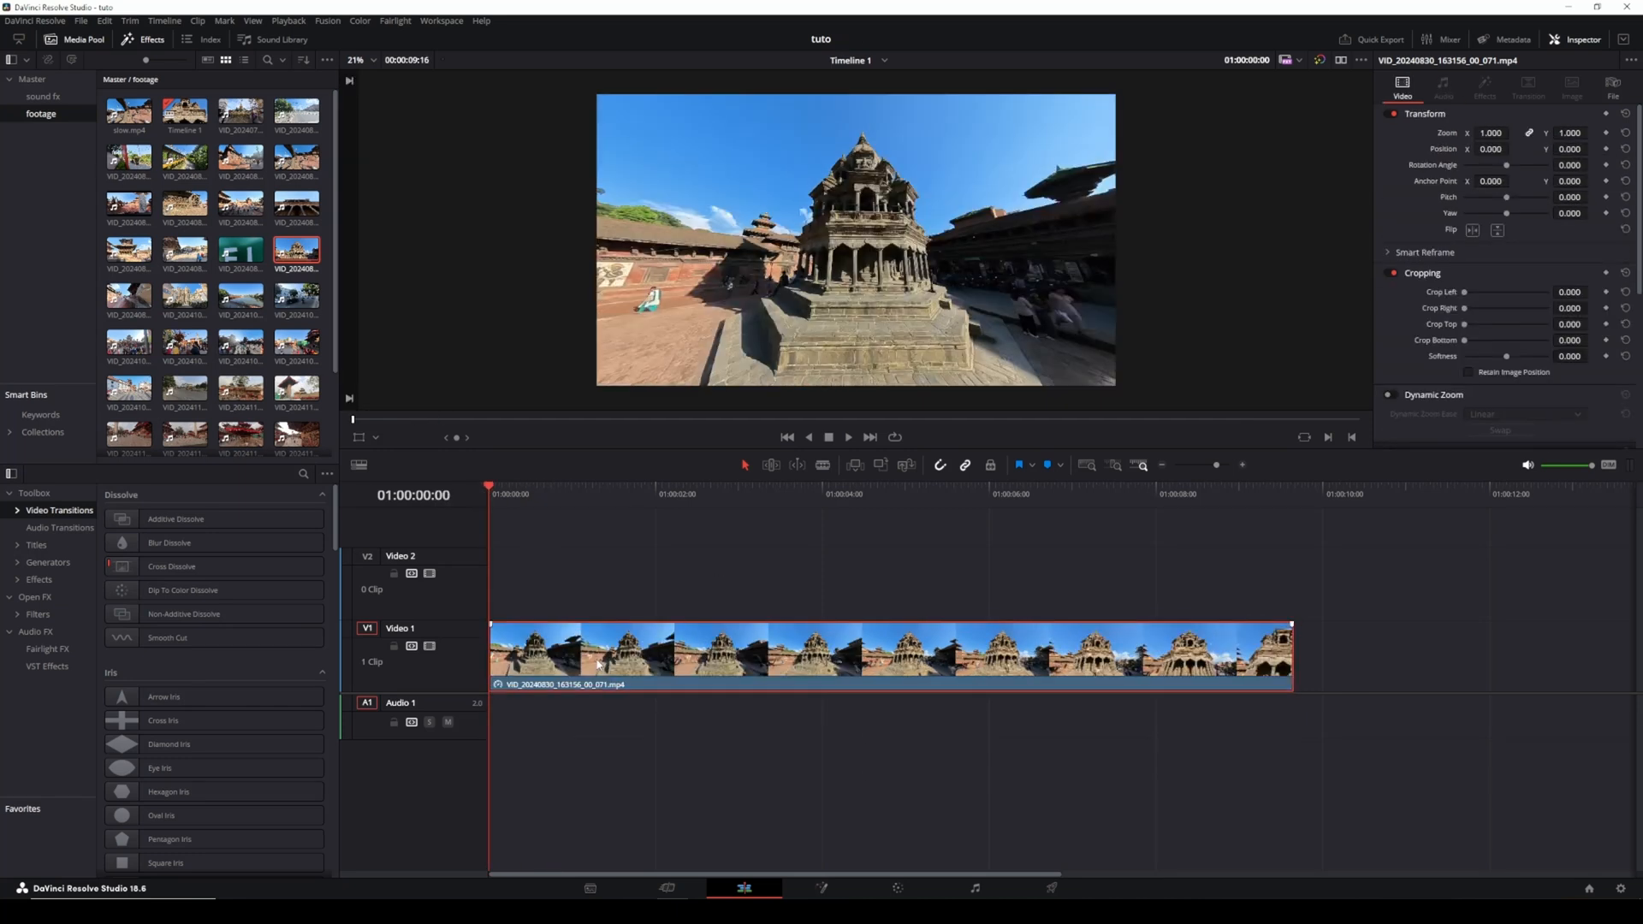
{"action": "left_click_drag", "start_coordinate": [598, 658], "coordinate": [555, 580], "text": "alt"}
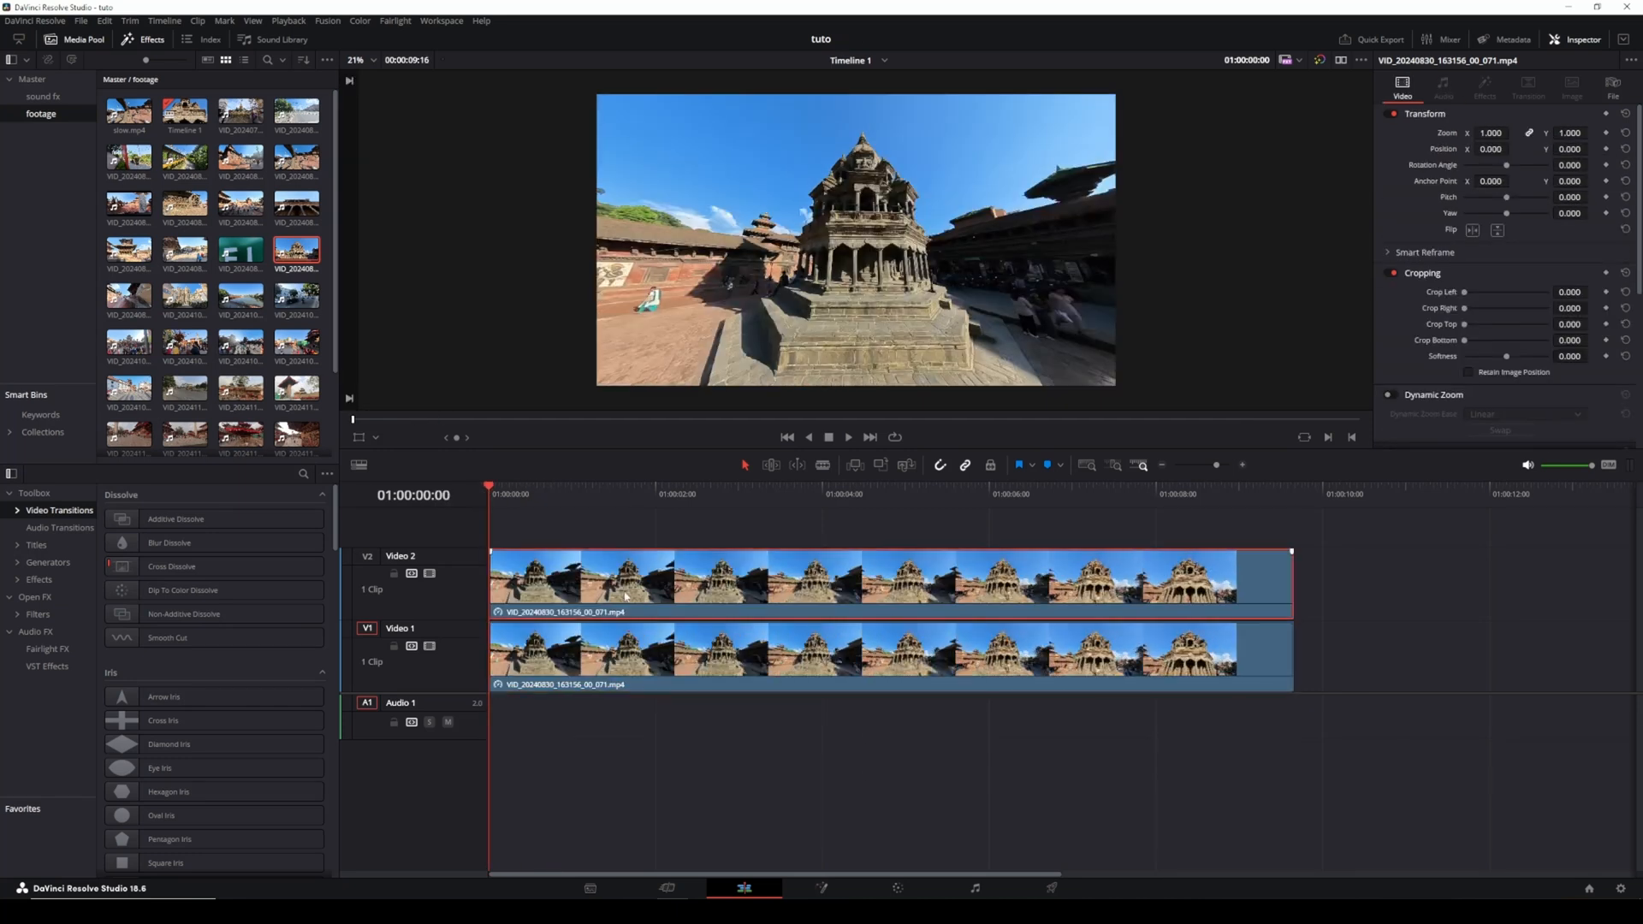
Step: Make the V2 copy a freeze frame and shift the V1 clip to start after it
{"action": "right_click", "coordinate": [627, 581]}
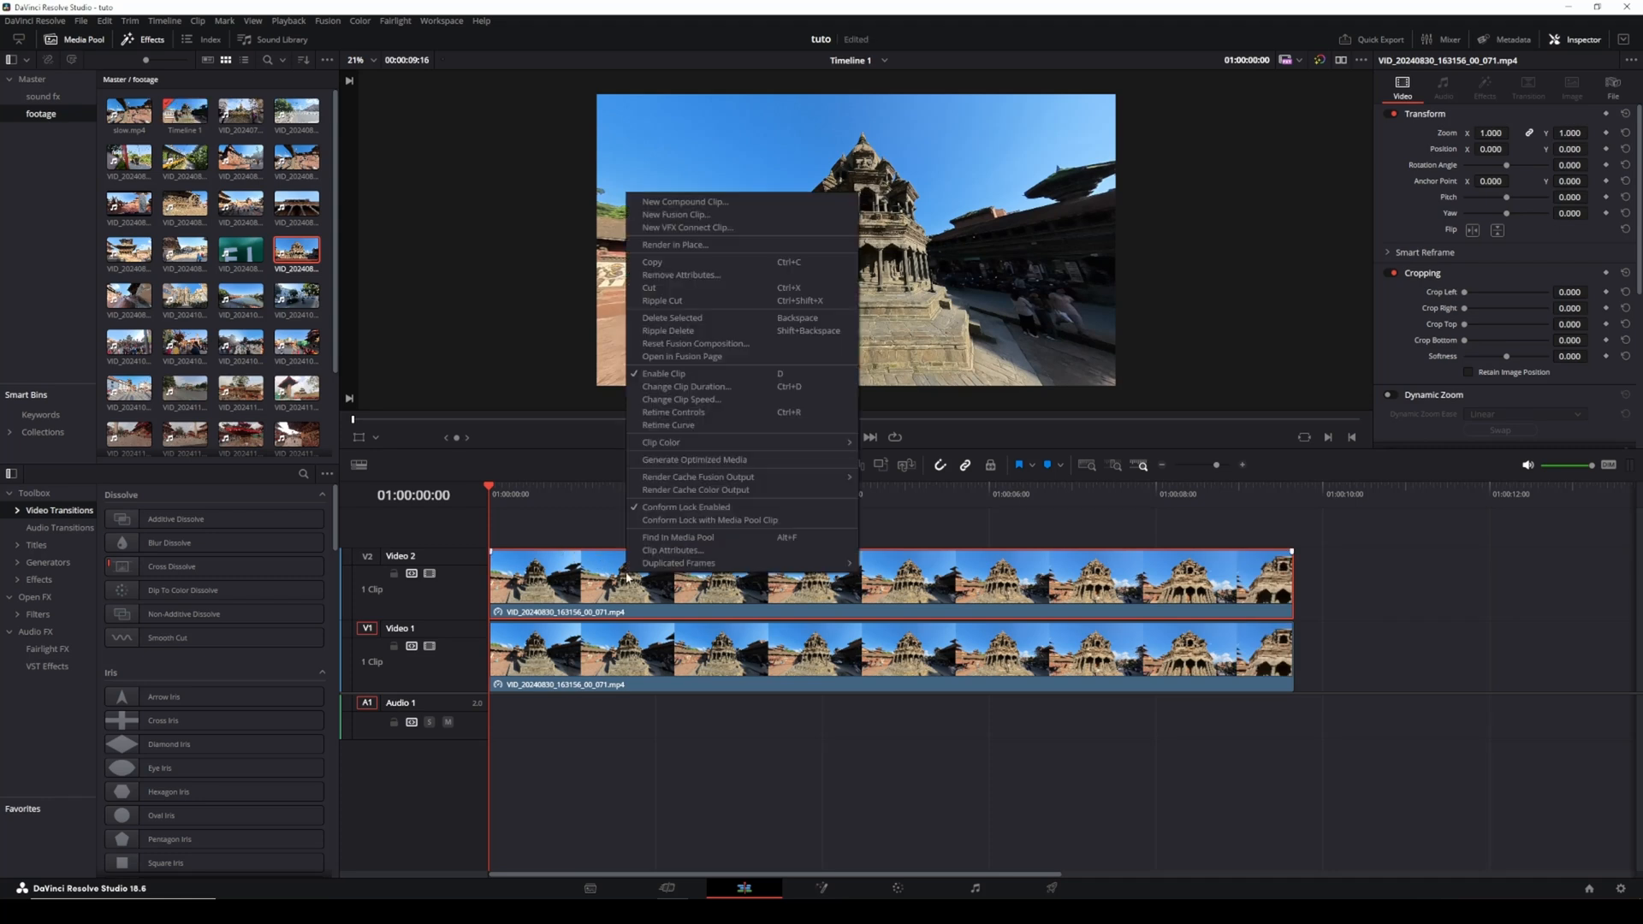
{"action": "left_click", "coordinate": [714, 401]}
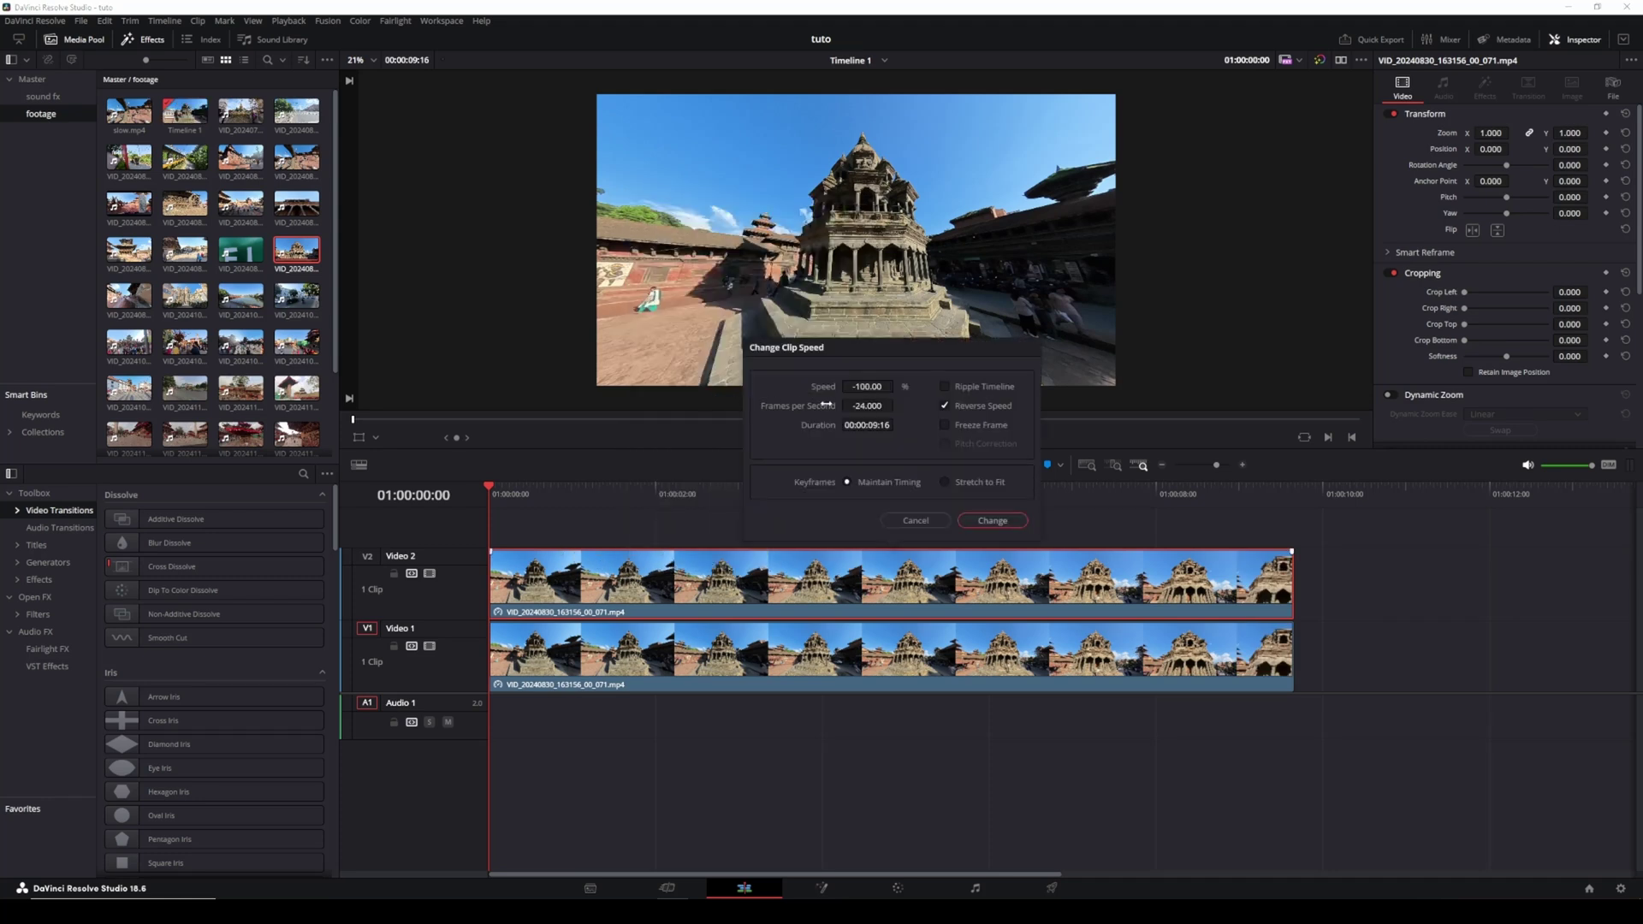
{"action": "left_click", "coordinate": [946, 424]}
{"action": "left_click", "coordinate": [991, 520]}
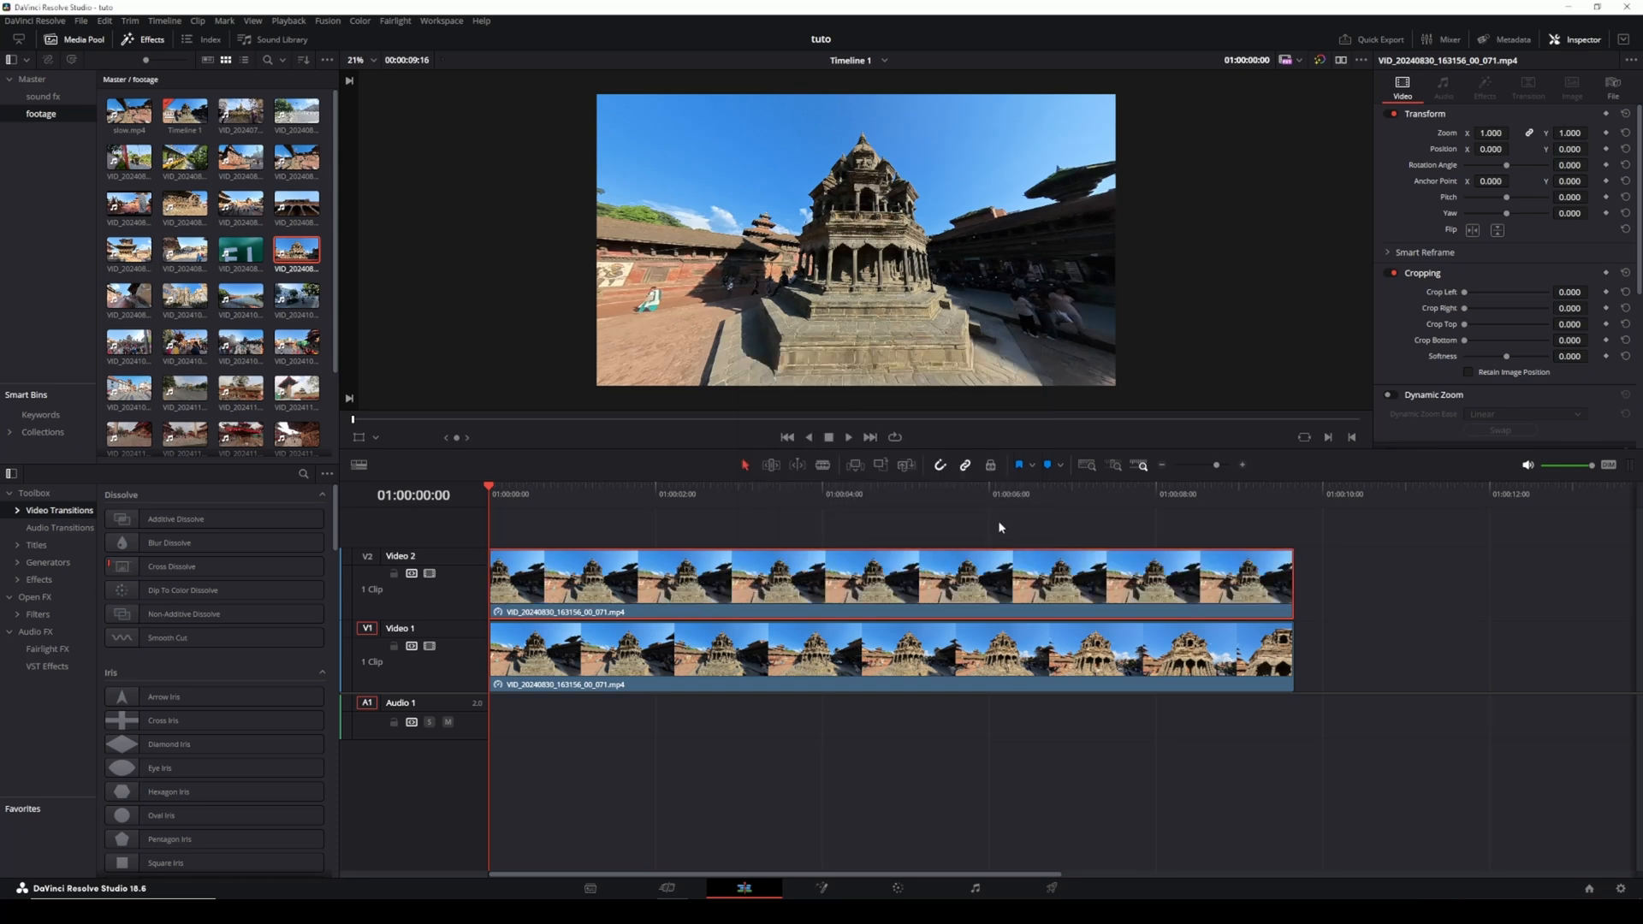
{"action": "left_click_drag", "start_coordinate": [697, 648], "coordinate": [738, 661]}
{"action": "scroll", "coordinate": [602, 548], "scroll_direction": "up", "scroll_amount": 3}
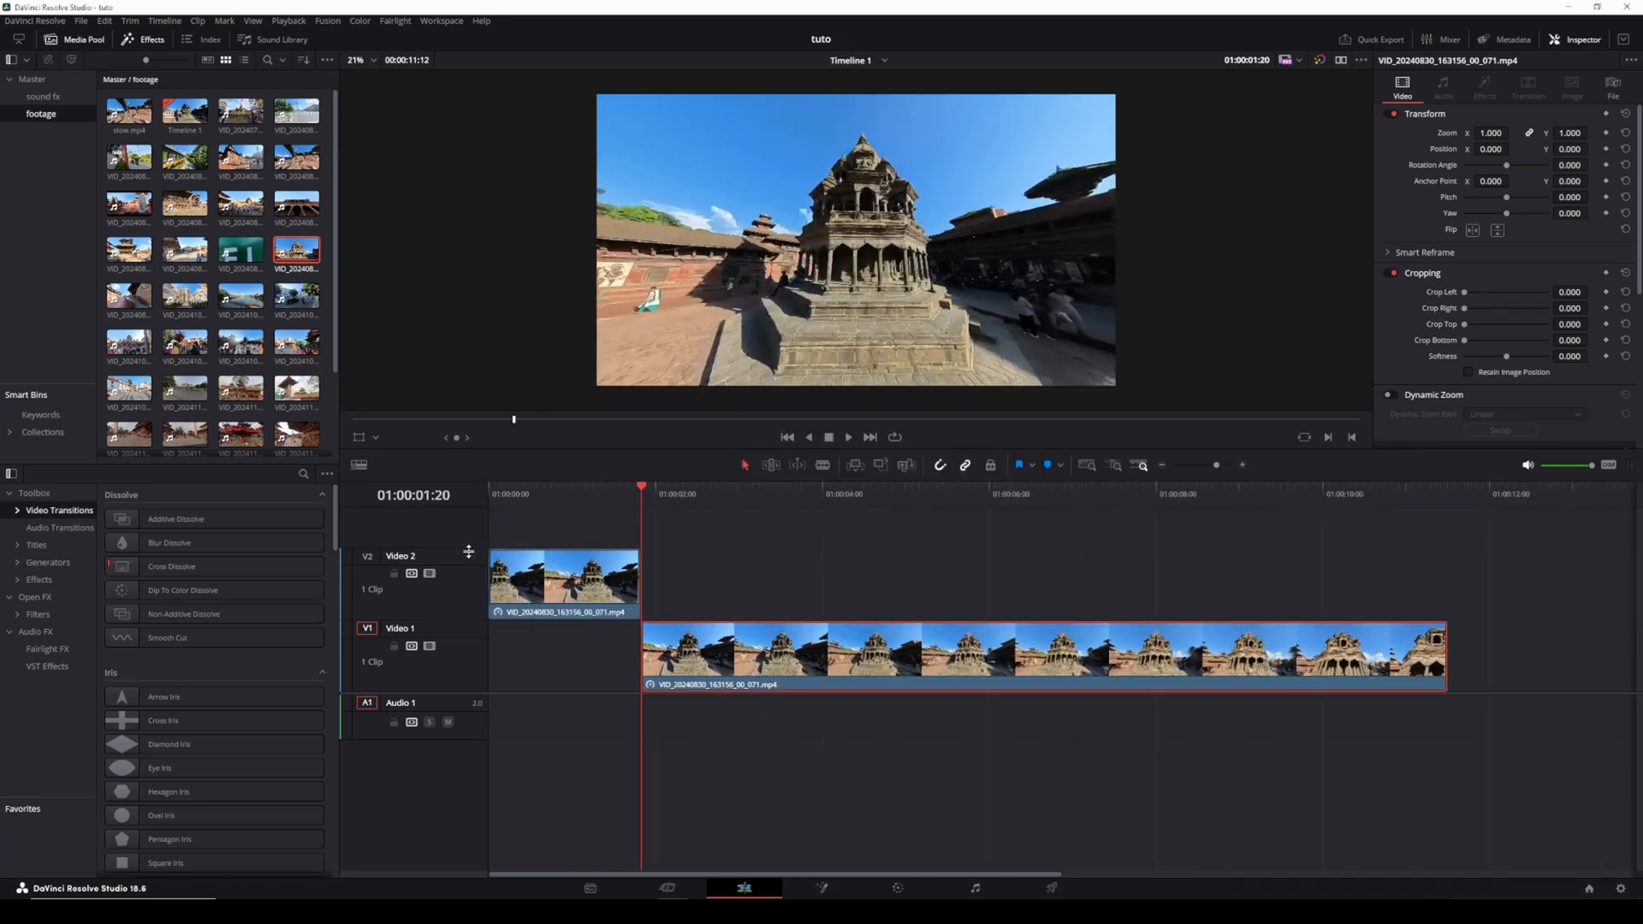
{"action": "left_click_drag", "start_coordinate": [467, 550], "coordinate": [468, 668]}
{"action": "left_click_drag", "start_coordinate": [651, 490], "coordinate": [557, 554]}
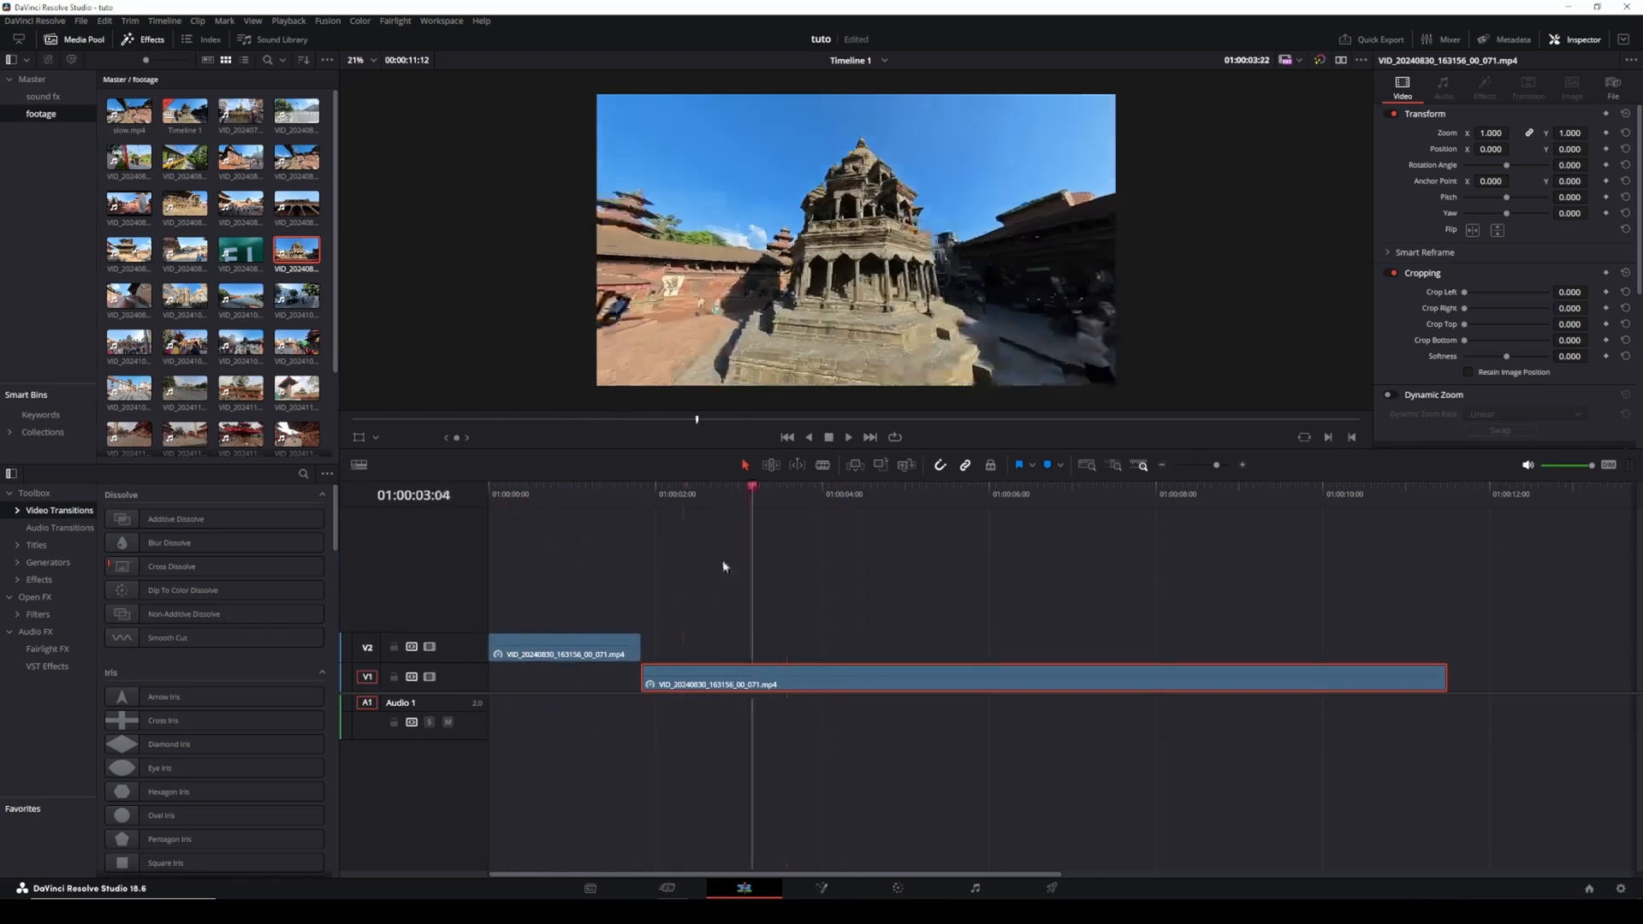
{"action": "left_click_drag", "start_coordinate": [558, 553], "coordinate": [490, 554]}
Step: Convert the freeze-frame clip into a New Fusion Clip and switch to the Fusion page
{"action": "left_click", "coordinate": [581, 646]}
{"action": "right_click", "coordinate": [582, 646]}
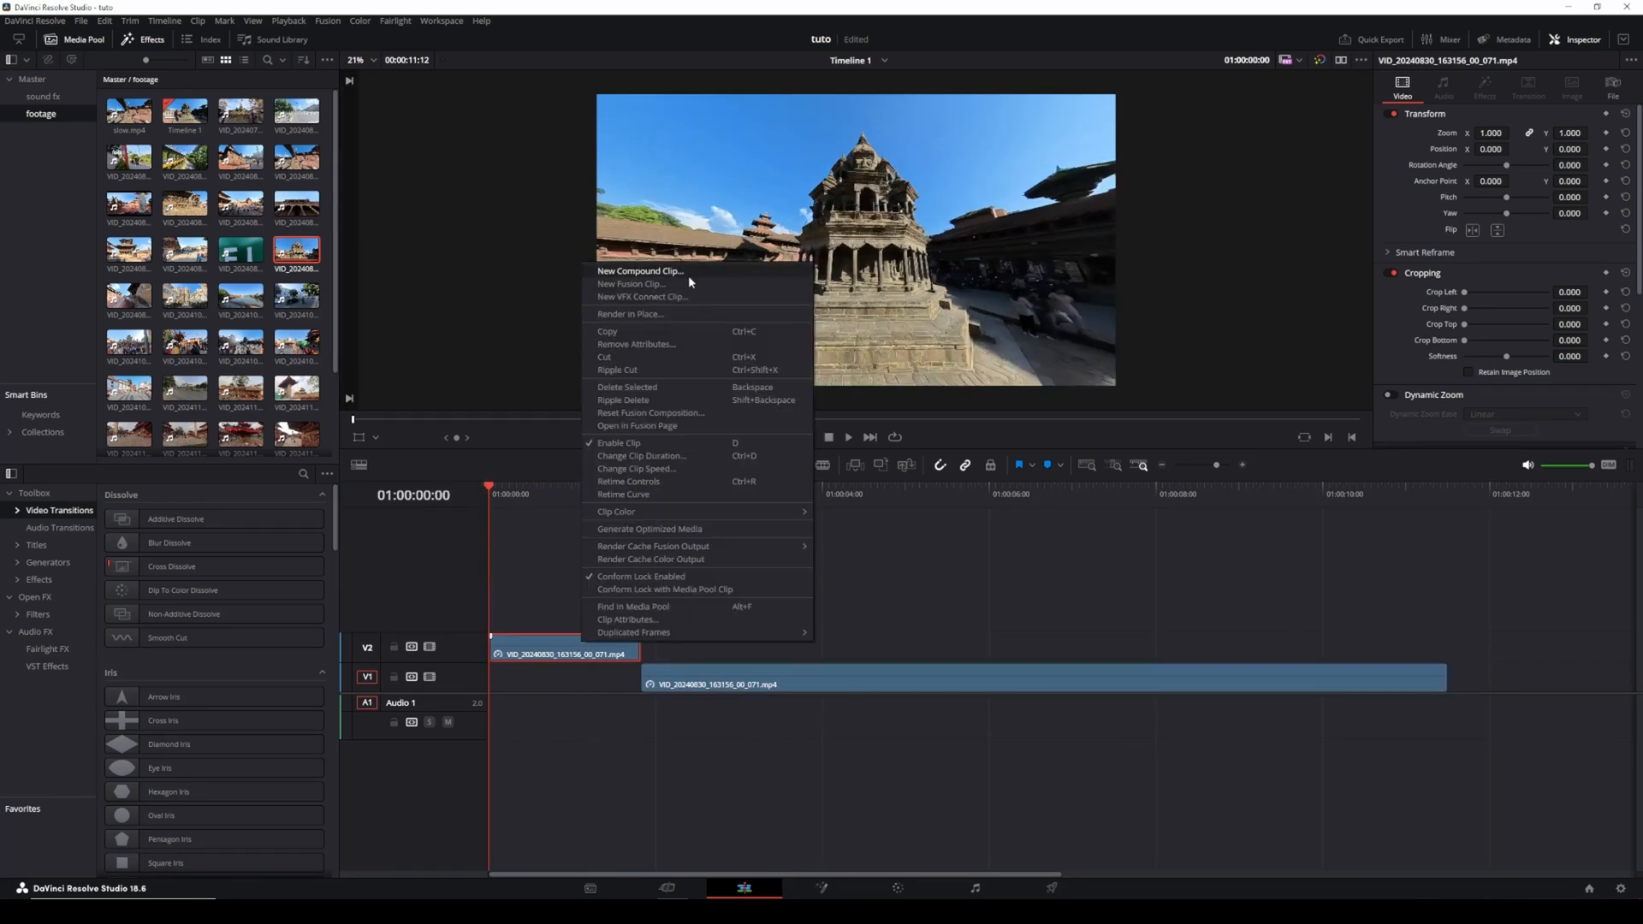
{"action": "left_click", "coordinate": [641, 271]}
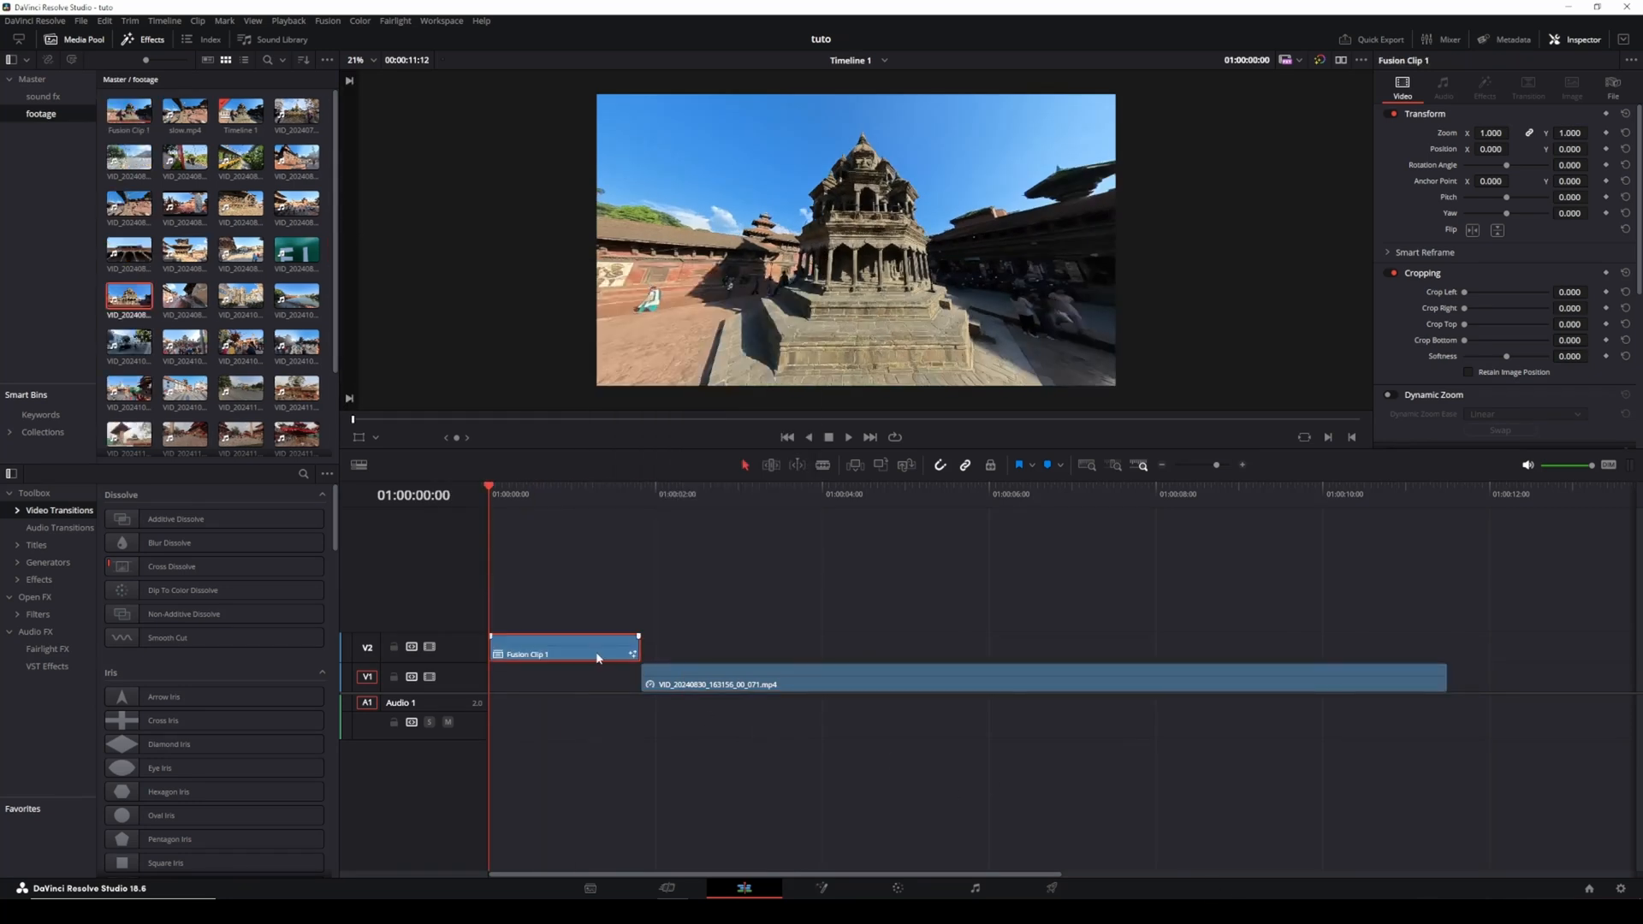
{"action": "left_click_drag", "start_coordinate": [502, 495], "coordinate": [548, 495]}
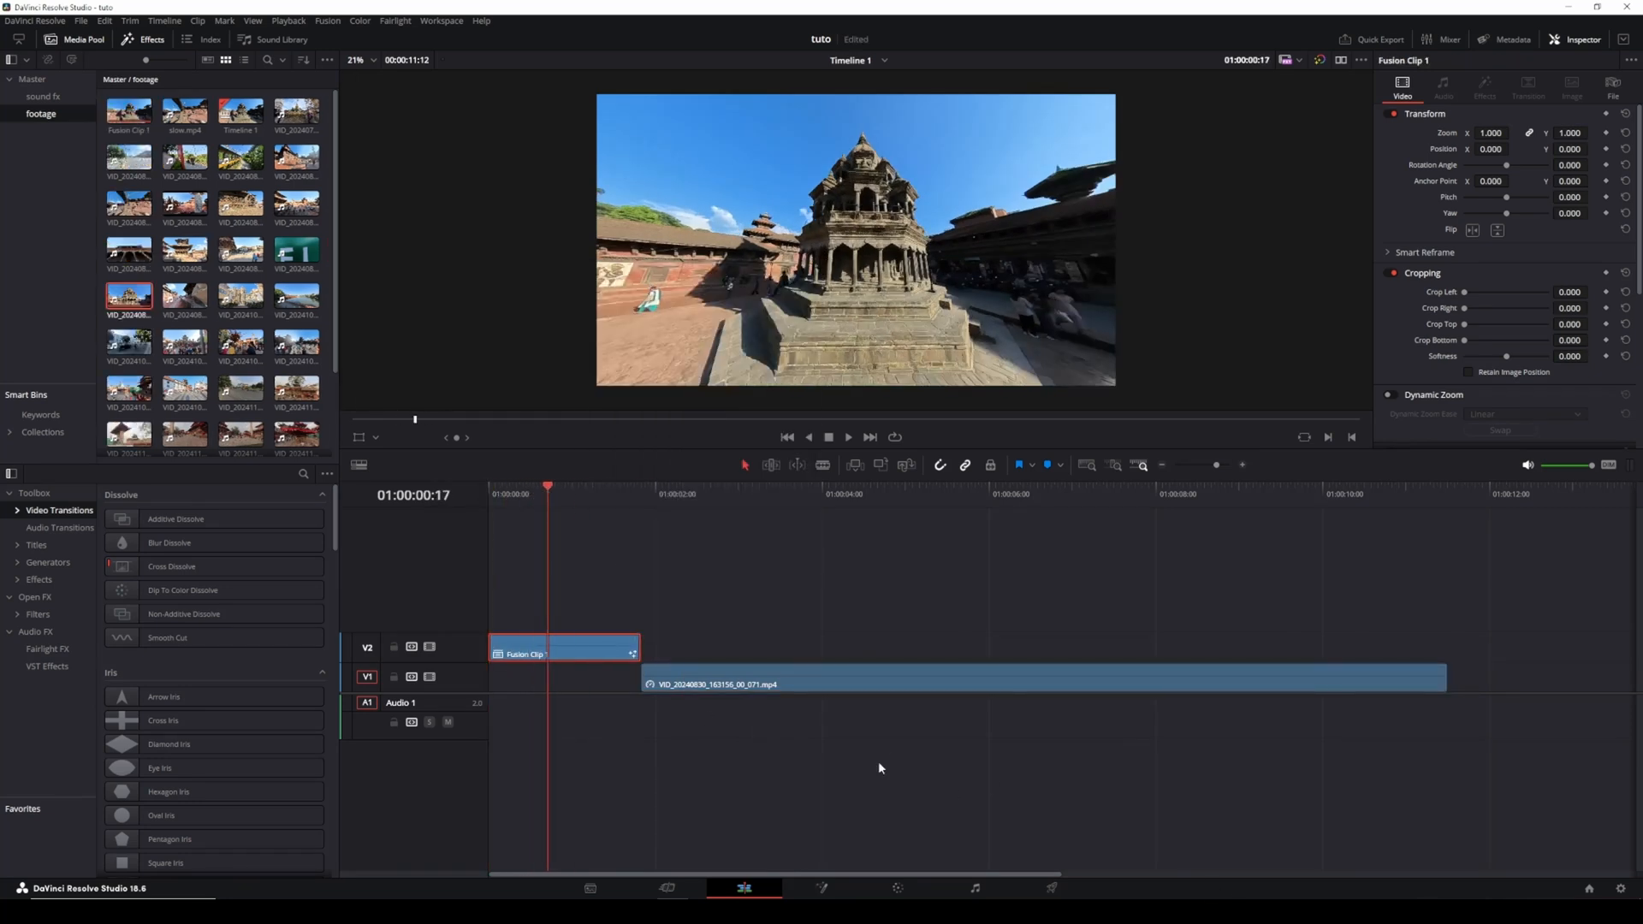
{"action": "left_click", "coordinate": [821, 891]}
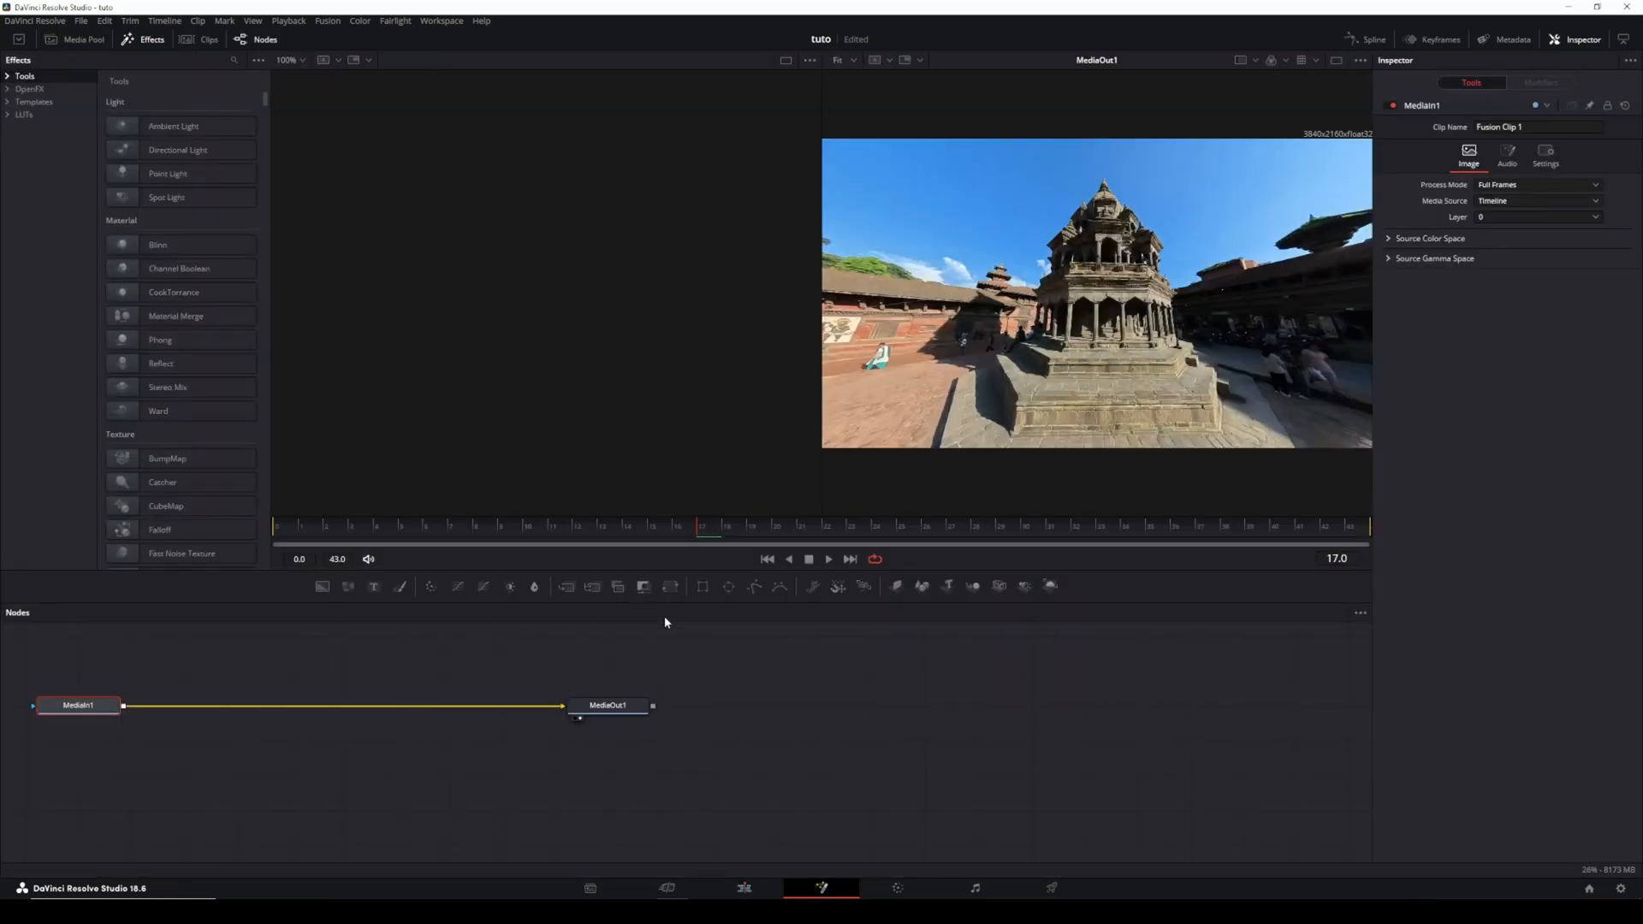
Step: Add a Polygon mask node with Invert enabled and fit the image in the viewer
{"action": "left_click", "coordinate": [756, 588]}
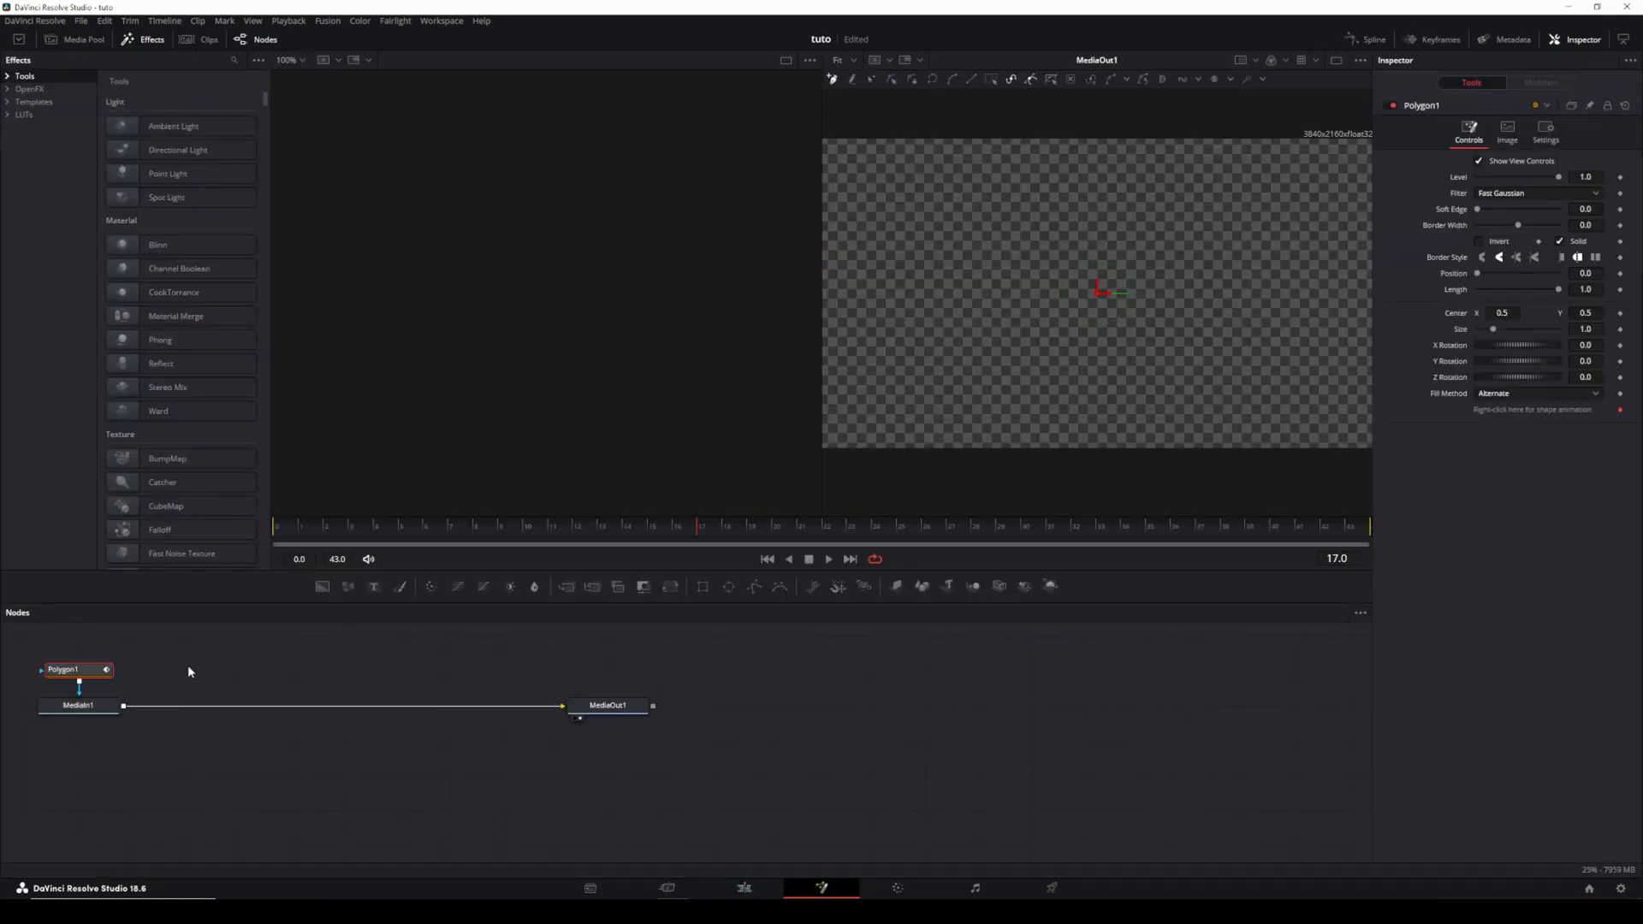
{"action": "left_click_drag", "start_coordinate": [106, 671], "coordinate": [108, 656]}
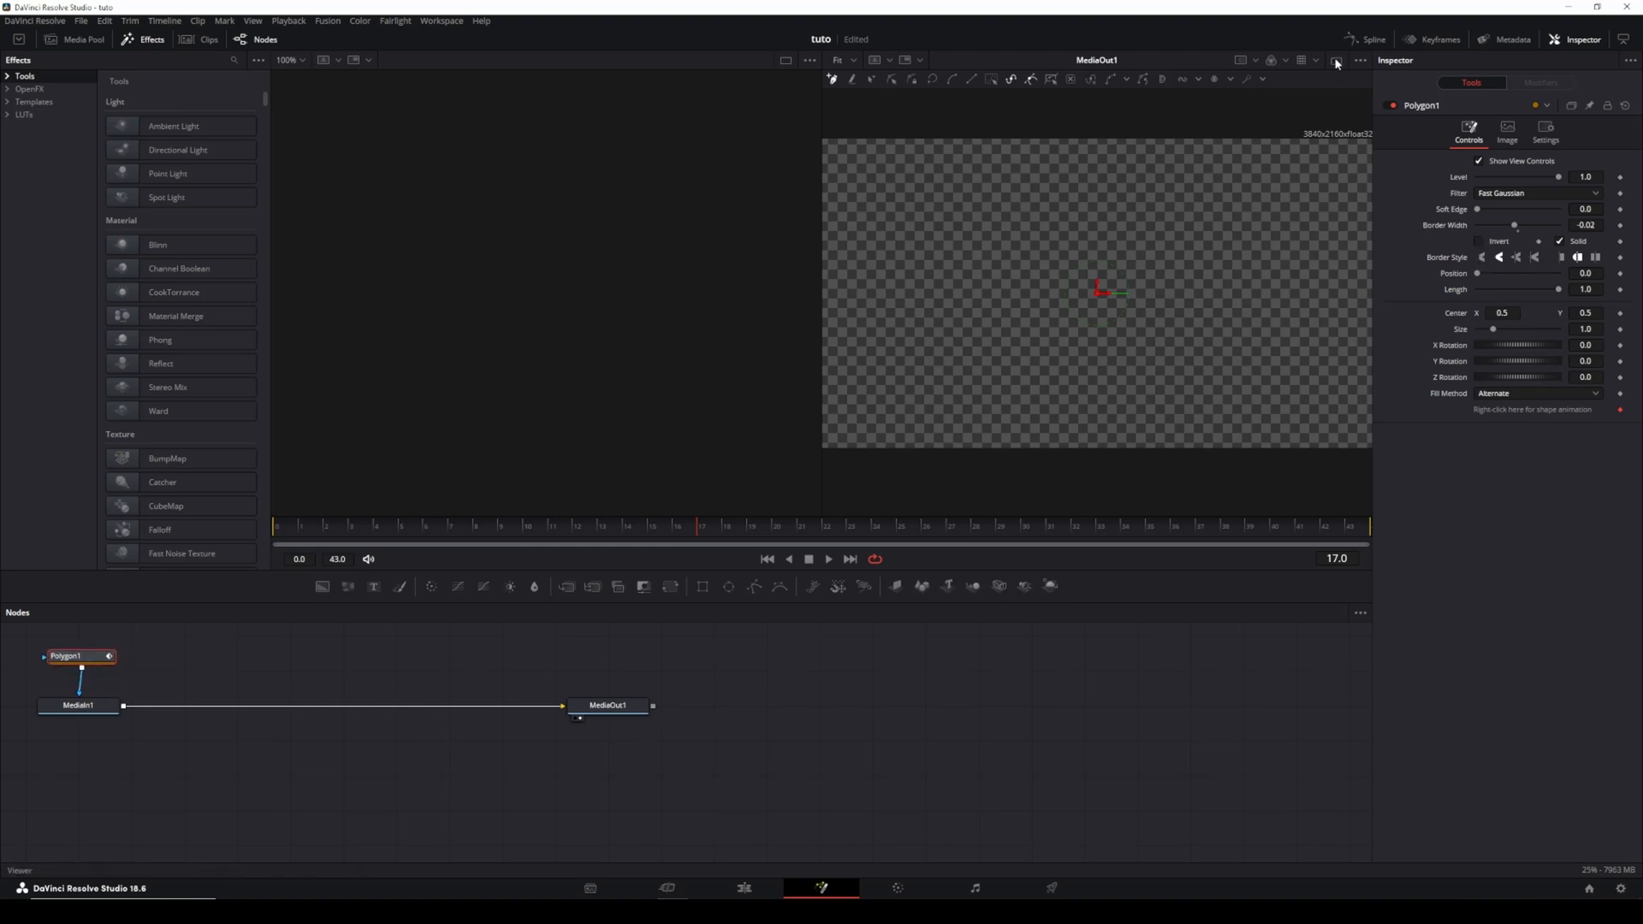
{"action": "left_click", "coordinate": [1477, 240]}
{"action": "scroll", "coordinate": [746, 408], "scroll_direction": "down", "scroll_amount": 1}
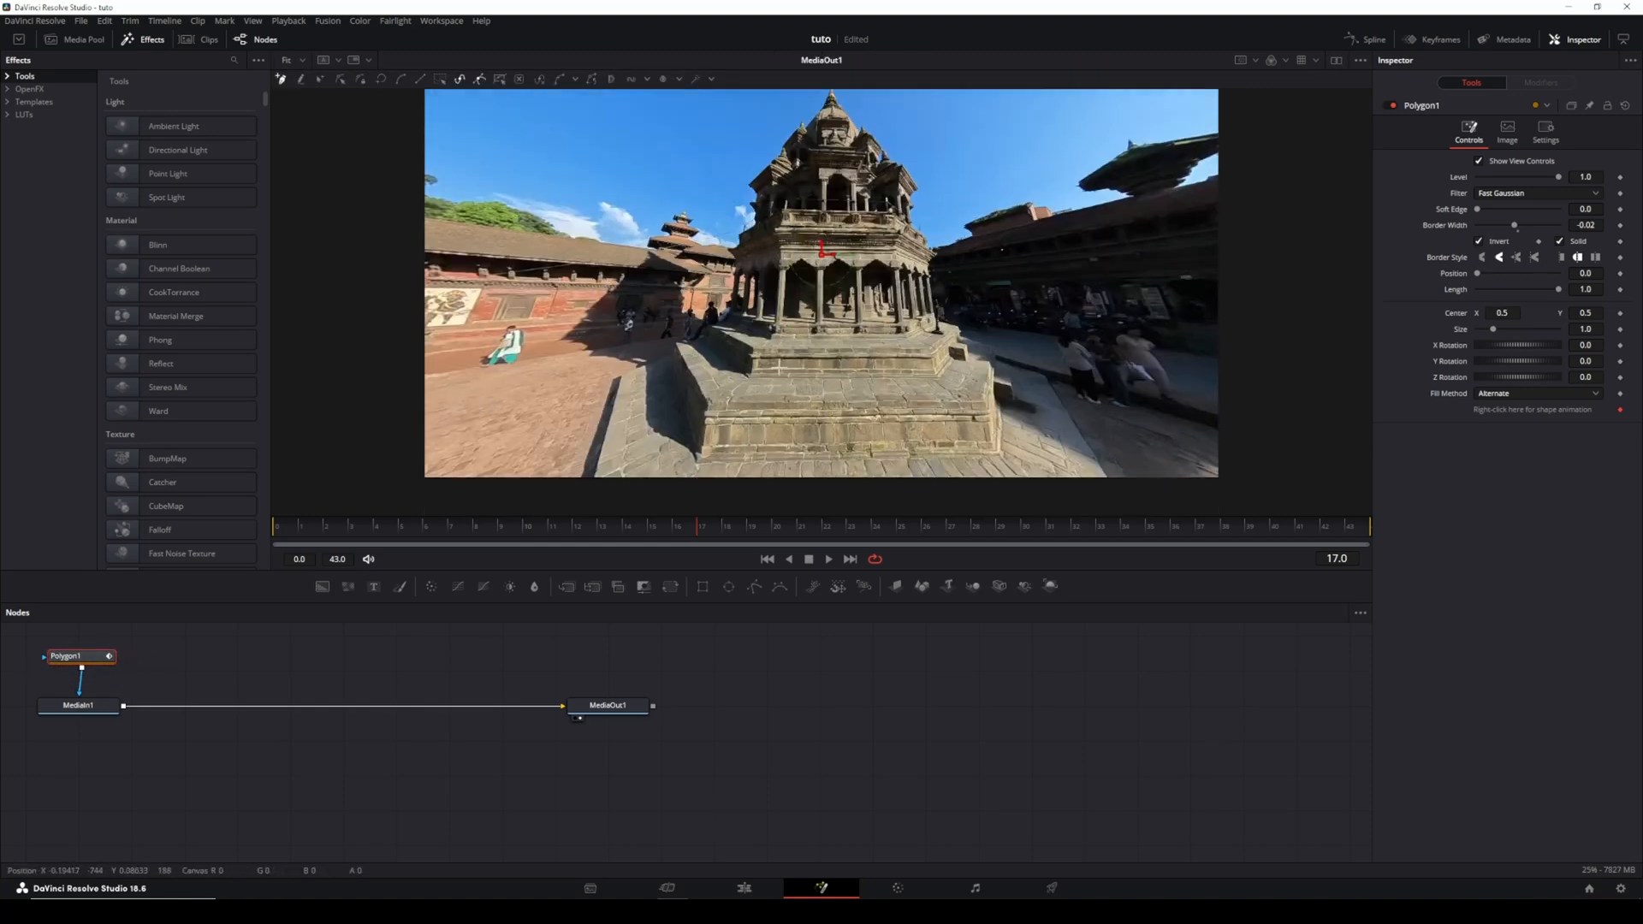
{"action": "scroll", "coordinate": [770, 372], "scroll_direction": "down", "scroll_amount": 1}
{"action": "scroll", "coordinate": [805, 315], "scroll_direction": "down", "scroll_amount": 1}
{"action": "scroll", "coordinate": [806, 317], "scroll_direction": "down", "scroll_amount": 1}
{"action": "key", "text": "ctrl+f"}
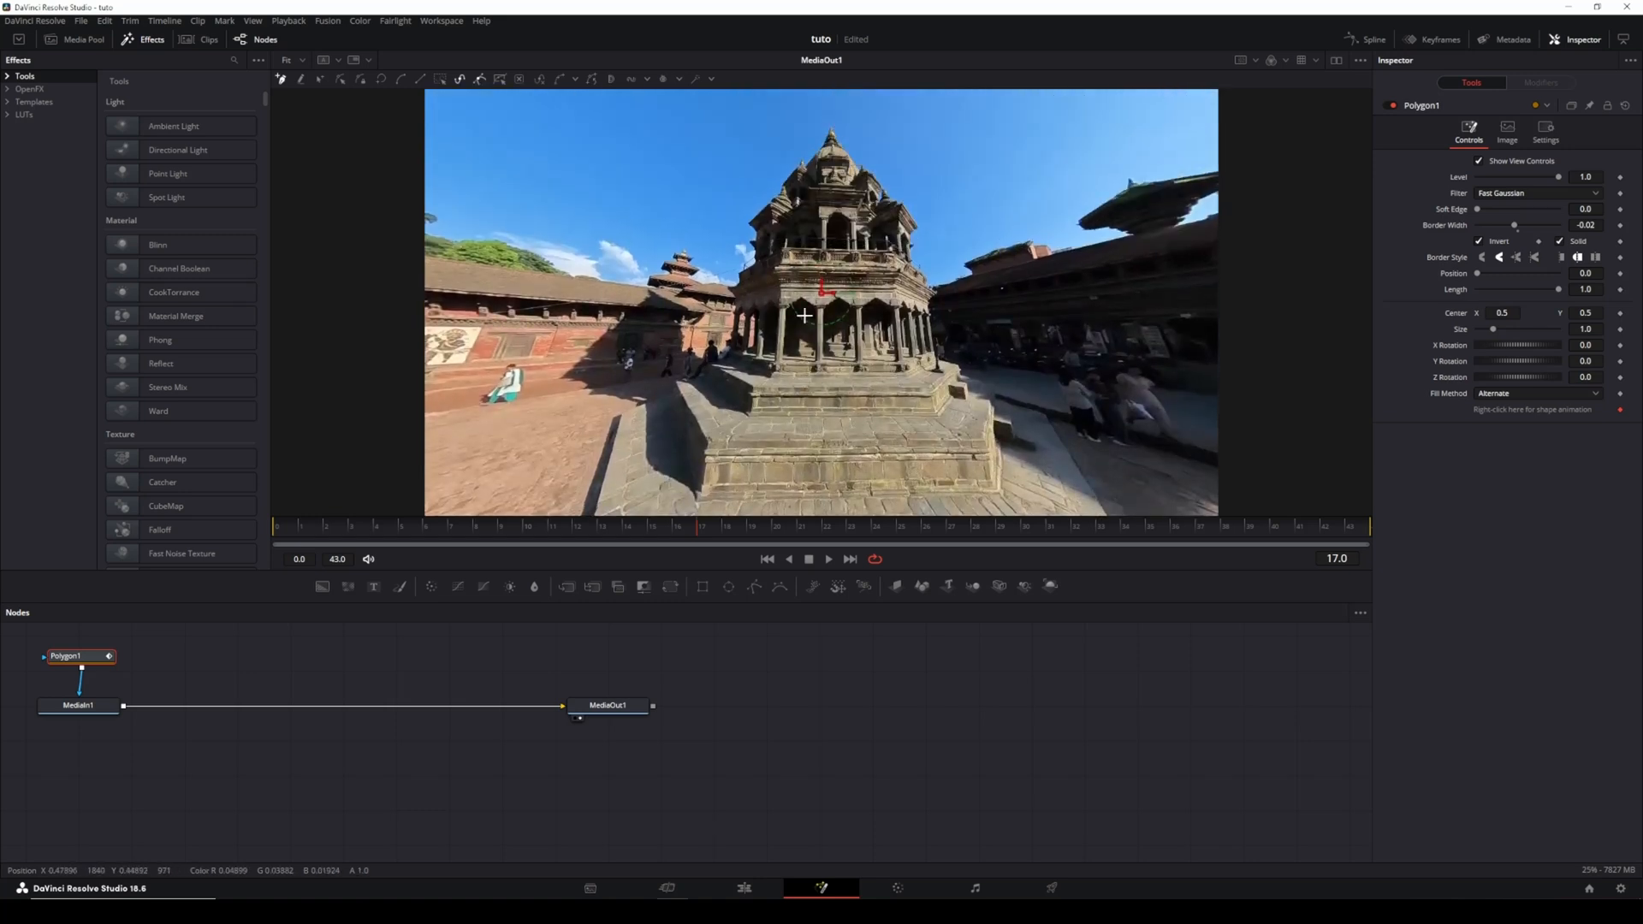
{"action": "scroll", "coordinate": [816, 317], "scroll_direction": "down", "scroll_amount": 1}
{"action": "scroll", "coordinate": [900, 312], "scroll_direction": "up", "scroll_amount": 2}
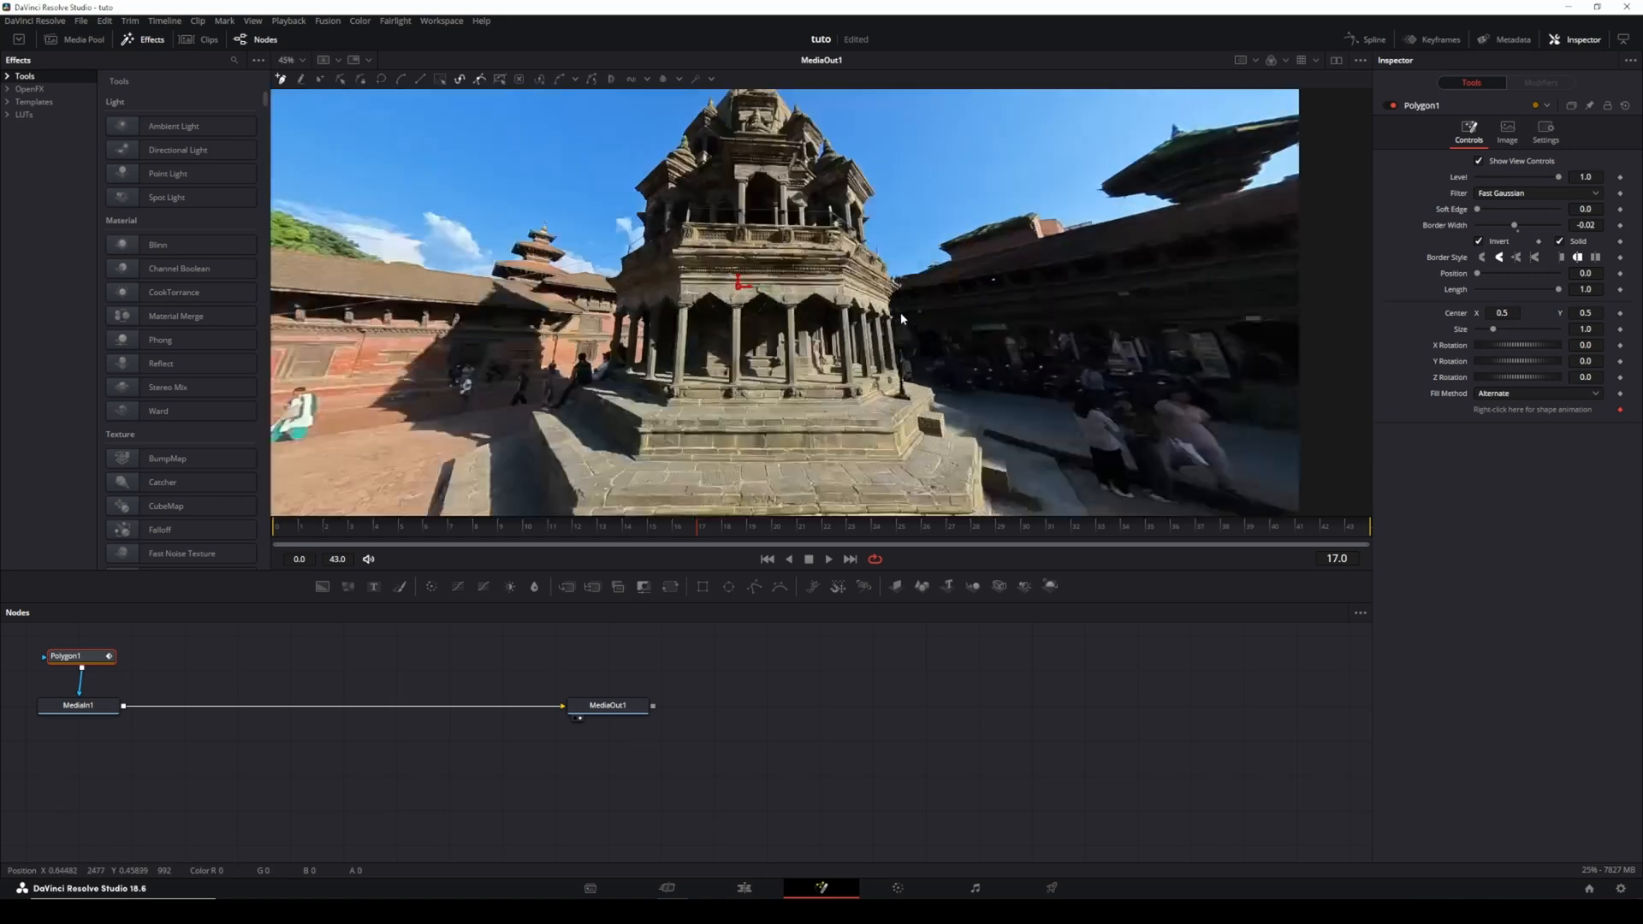
{"action": "scroll", "coordinate": [774, 184], "scroll_direction": "up", "scroll_amount": 1}
{"action": "scroll", "coordinate": [775, 185], "scroll_direction": "down", "scroll_amount": 3}
{"action": "scroll", "coordinate": [543, 433], "scroll_direction": "down", "scroll_amount": 2}
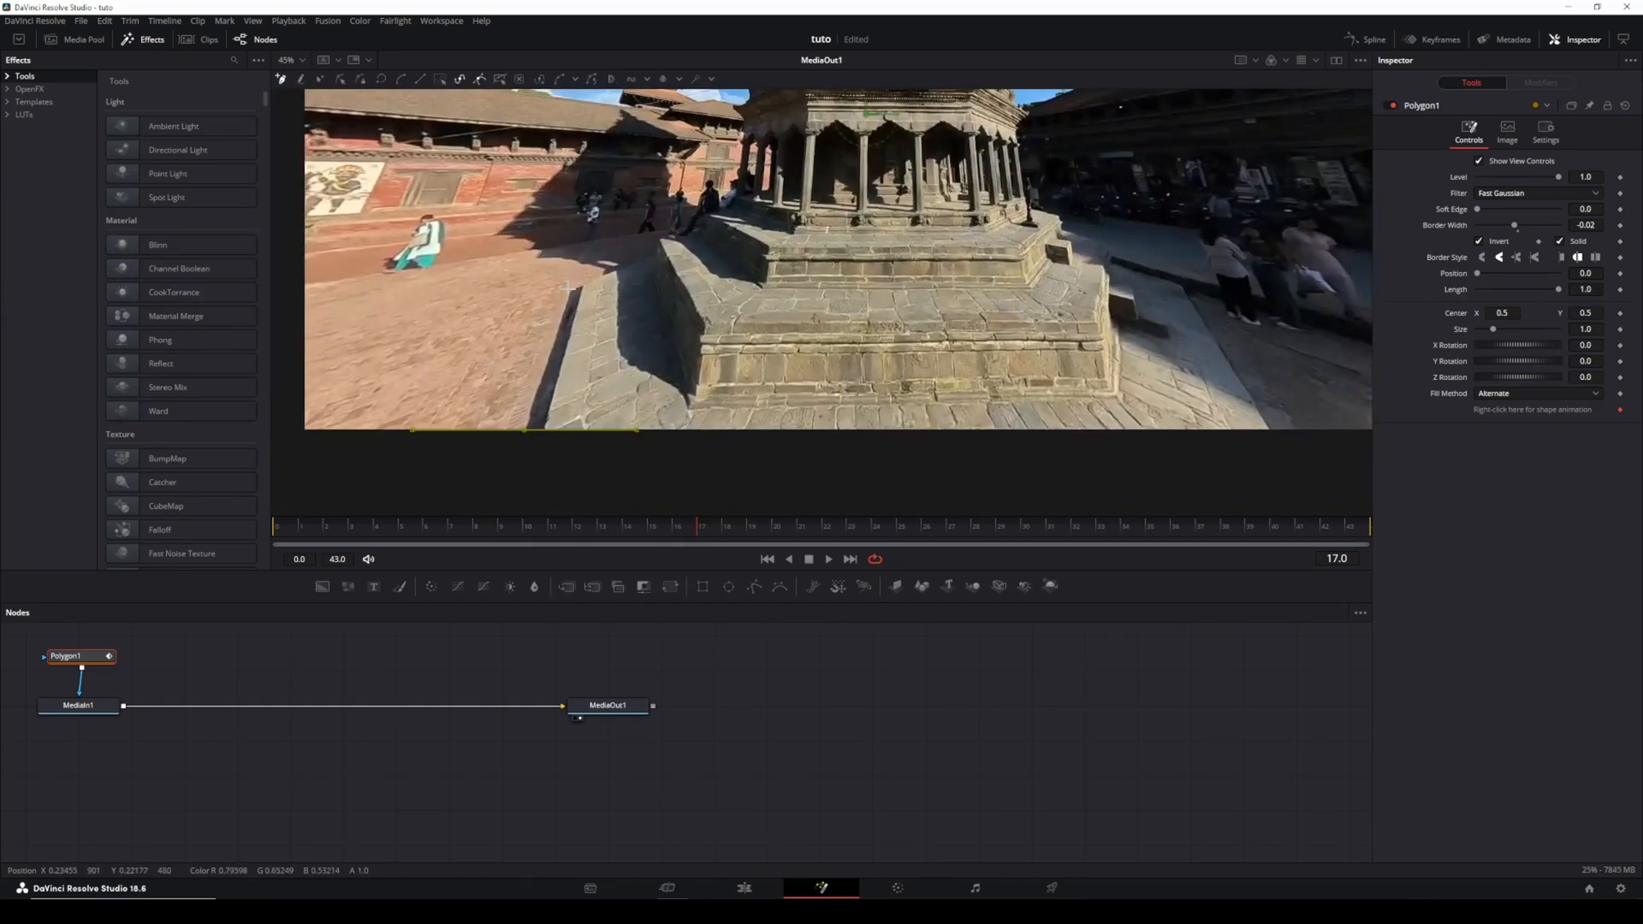
{"action": "scroll", "coordinate": [579, 288], "scroll_direction": "up", "scroll_amount": 3}
{"action": "scroll", "coordinate": [577, 289], "scroll_direction": "up", "scroll_amount": 1}
Step: Trace polygon points along the edges of the temple's stone steps
{"action": "left_click", "coordinate": [550, 443]}
{"action": "left_click", "coordinate": [702, 373]}
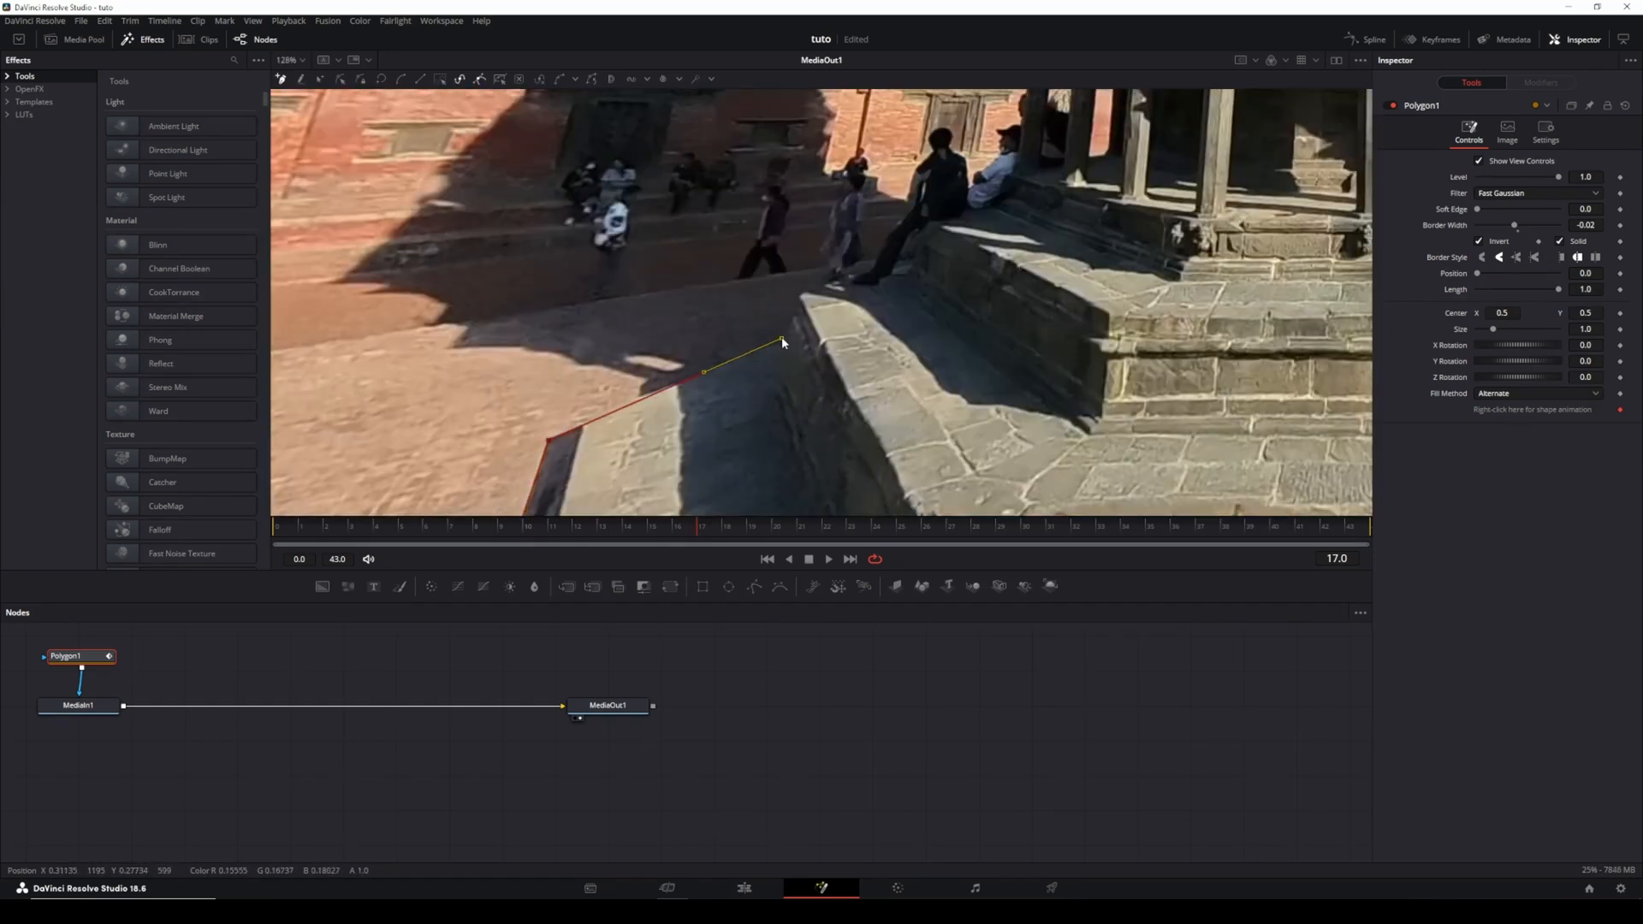
{"action": "left_click", "coordinate": [870, 281]}
{"action": "left_click", "coordinate": [915, 267]}
{"action": "scroll", "coordinate": [947, 225], "scroll_direction": "down", "scroll_amount": 2}
{"action": "scroll", "coordinate": [948, 225], "scroll_direction": "up", "scroll_amount": 4}
{"action": "scroll", "coordinate": [834, 450], "scroll_direction": "down", "scroll_amount": 4}
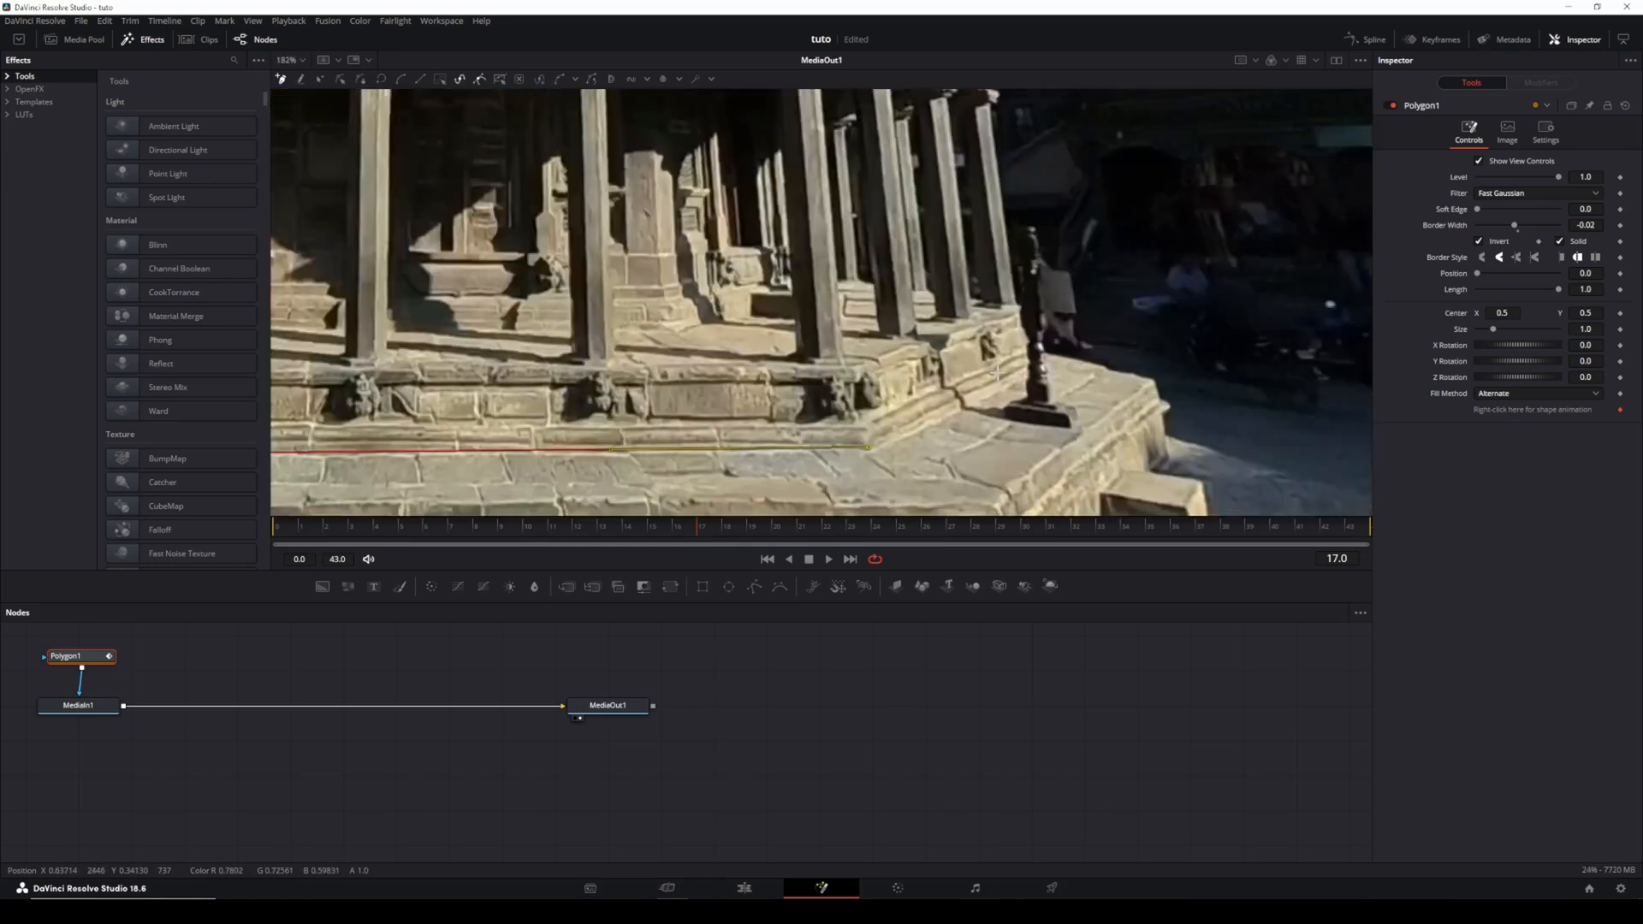
{"action": "scroll", "coordinate": [964, 321], "scroll_direction": "up", "scroll_amount": 4}
Step: Finish the outline around the far step corner and pull the bottom corners below the frame
{"action": "left_click", "coordinate": [951, 298]}
{"action": "left_click", "coordinate": [1018, 315]}
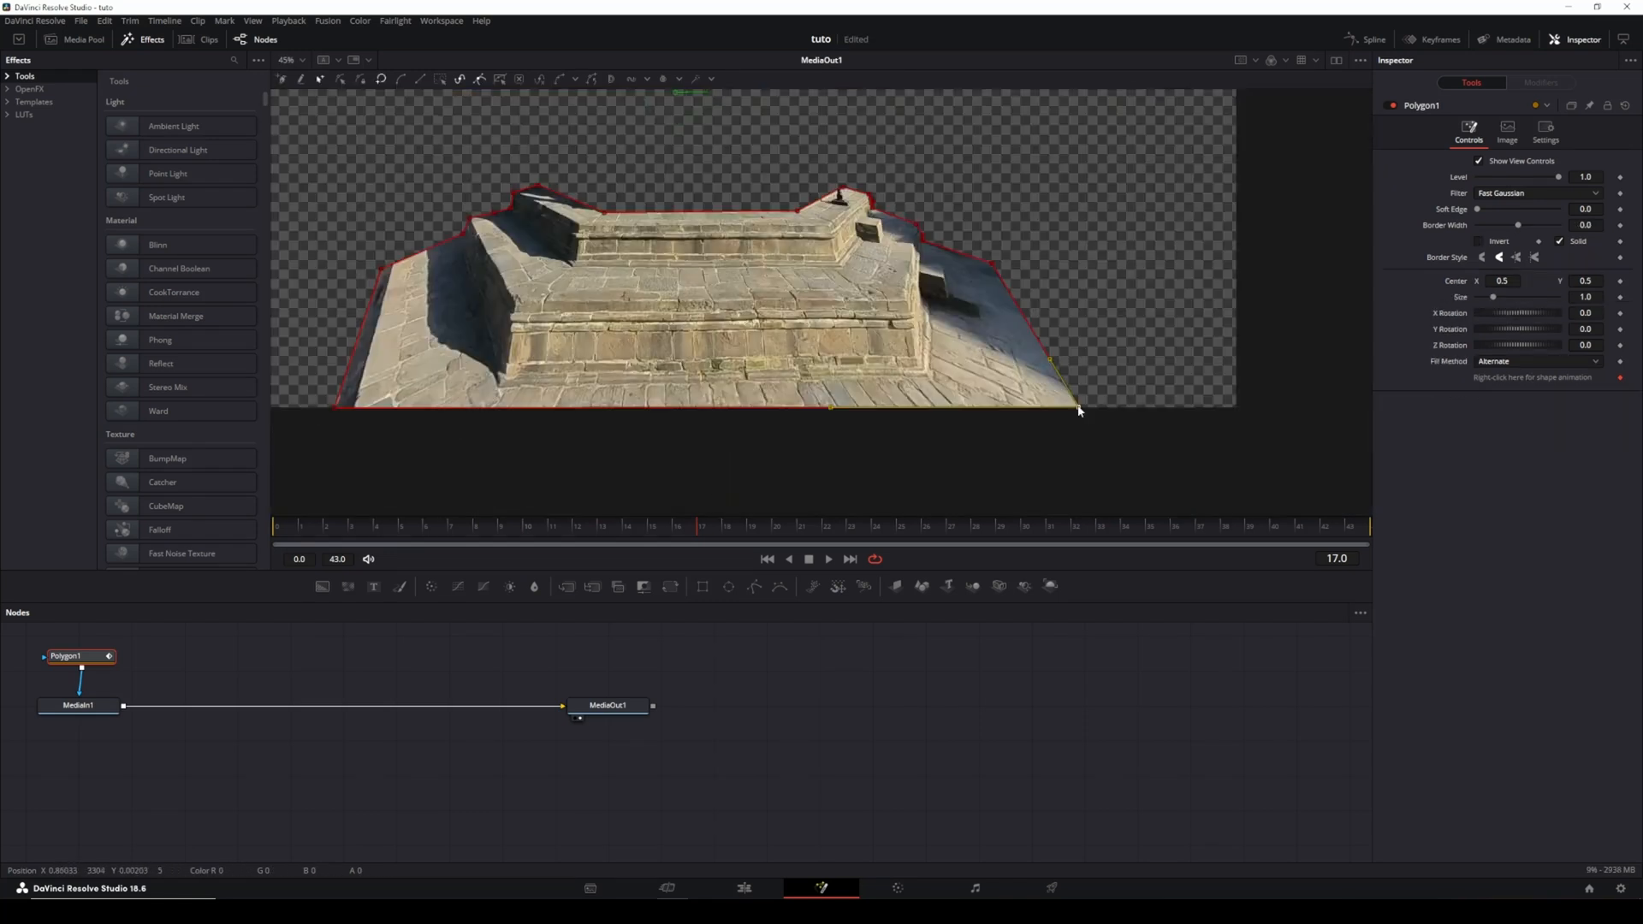
{"action": "left_click_drag", "start_coordinate": [1078, 409], "coordinate": [1088, 419]}
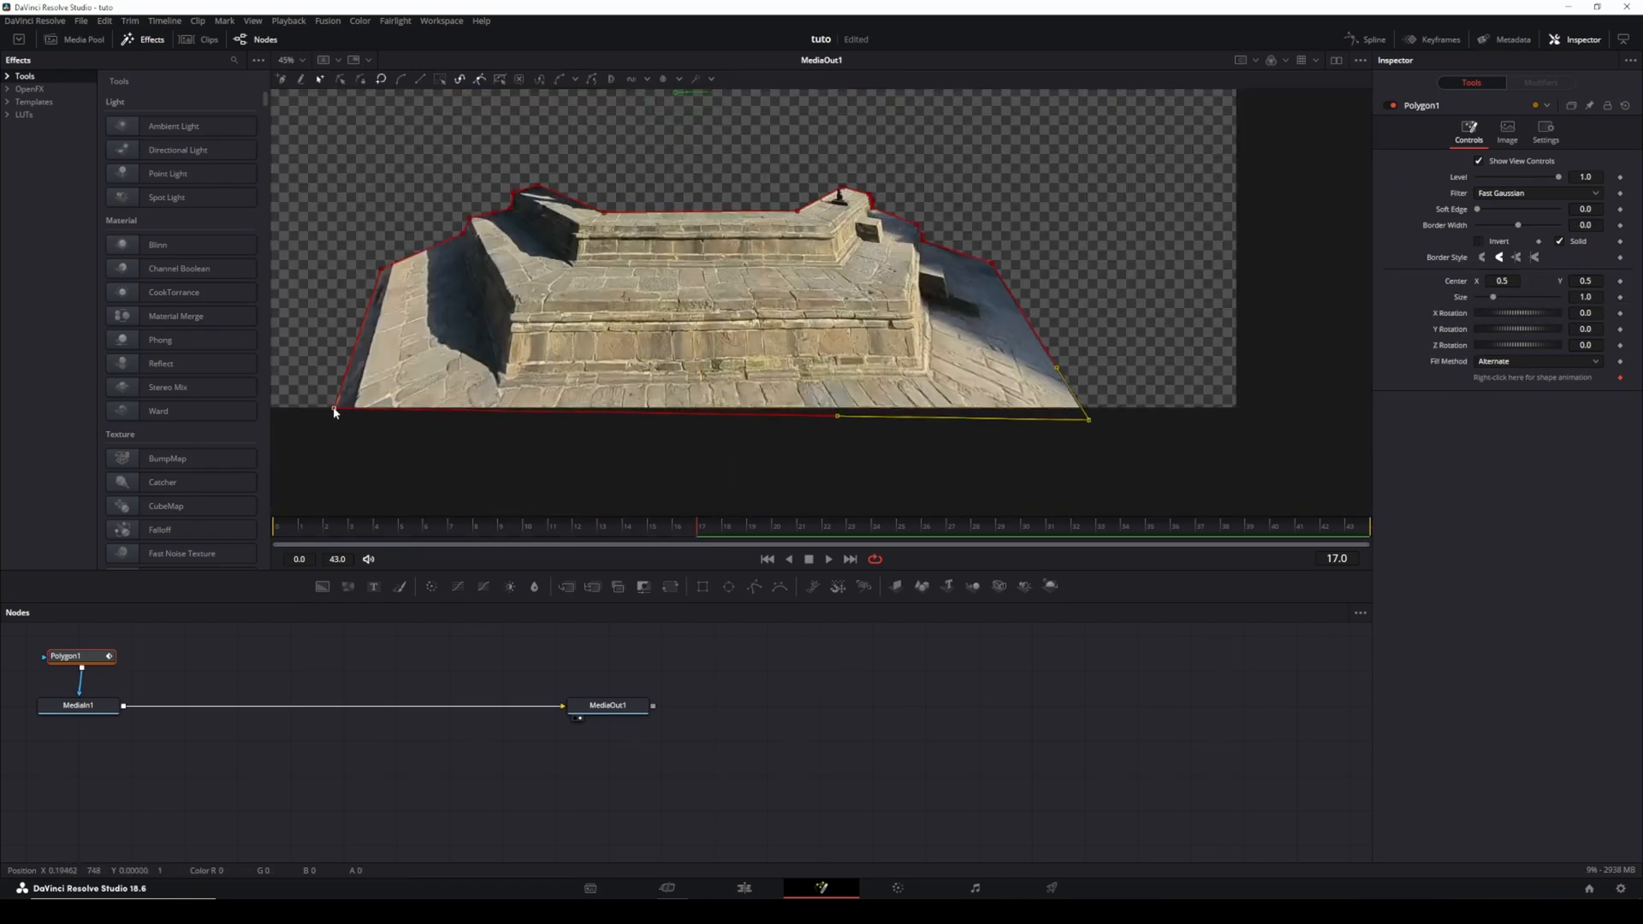
{"action": "left_click_drag", "start_coordinate": [334, 412], "coordinate": [330, 432]}
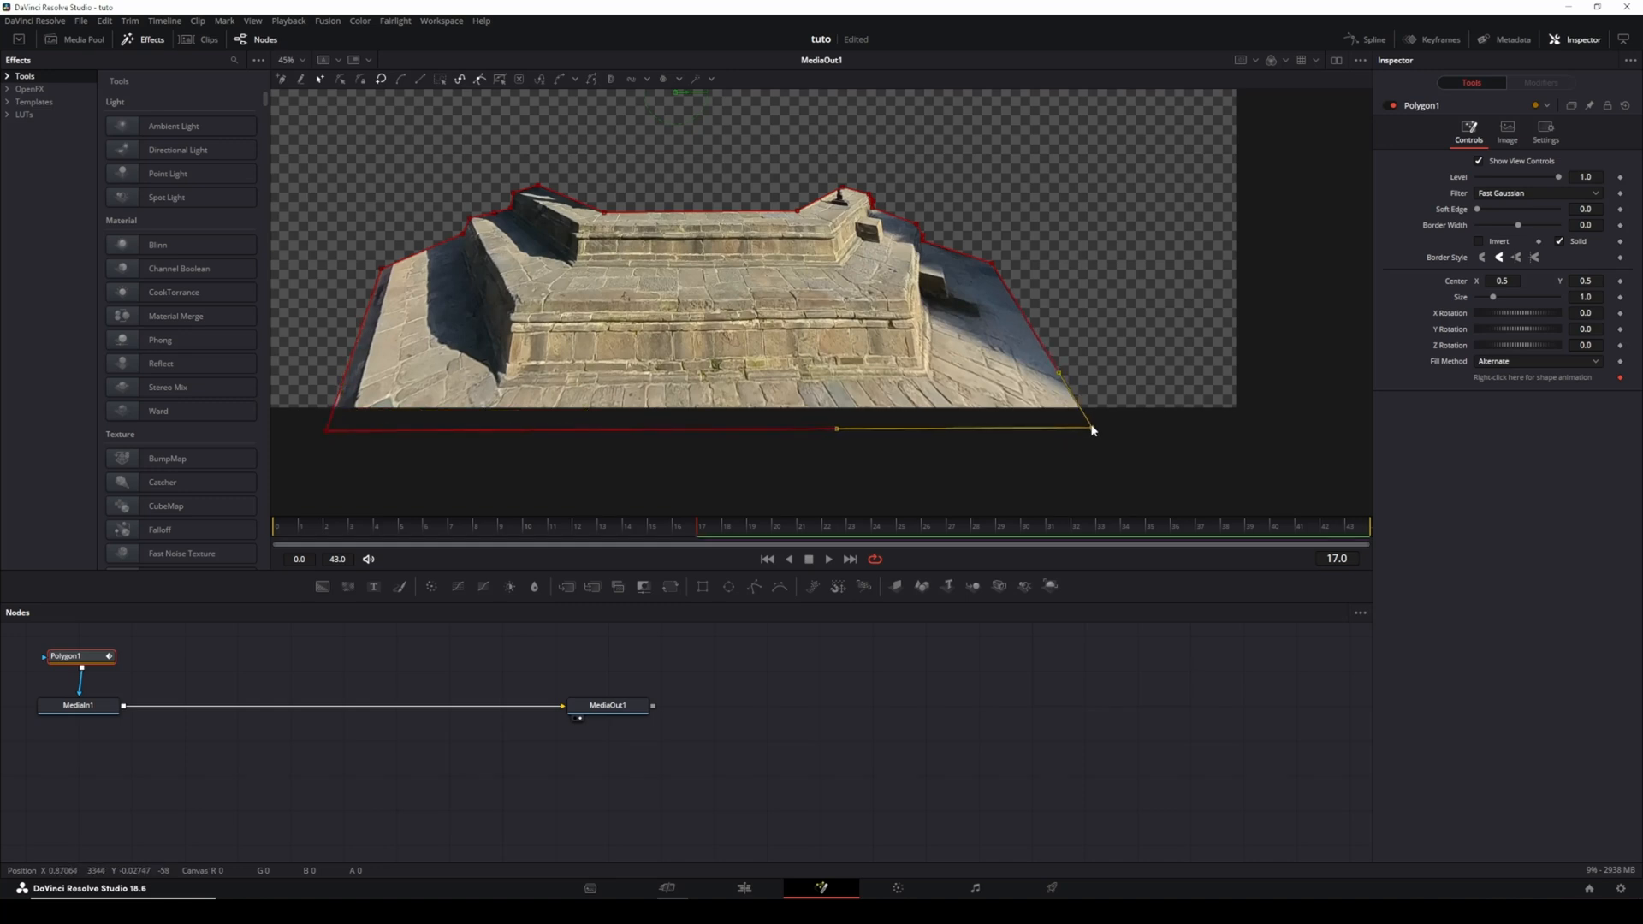
{"action": "left_click_drag", "start_coordinate": [1093, 430], "coordinate": [1098, 431]}
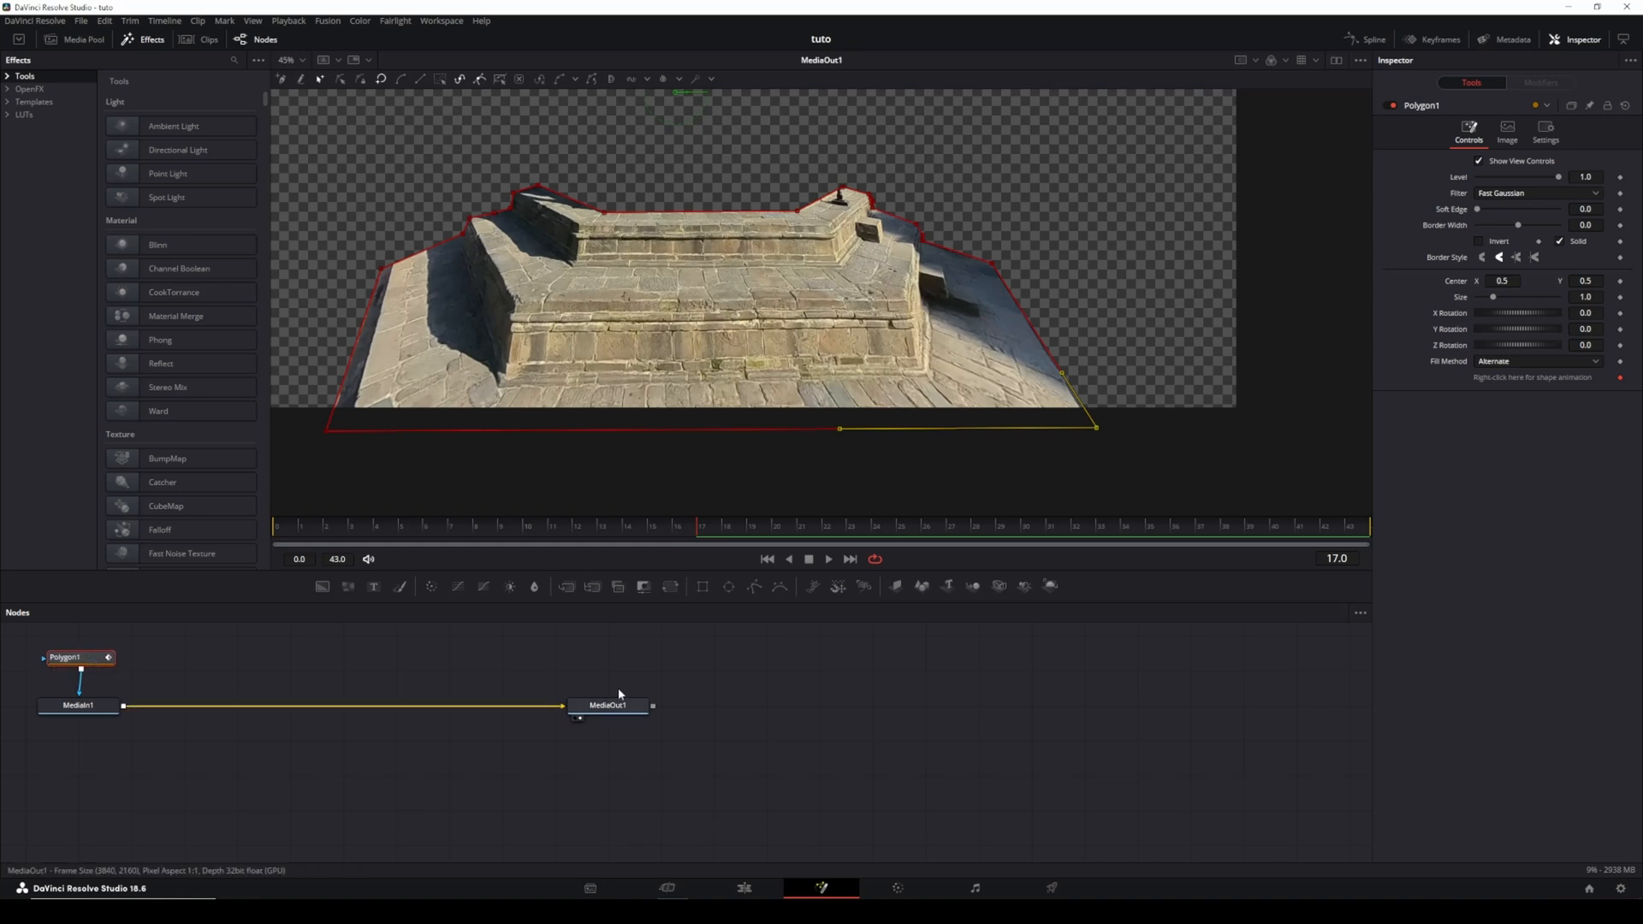
Step: Arrange pasted MediaIn1_1 and Polygon1_1 copies and wire MediaIn1_1 into Merge1's foreground
{"action": "left_click", "coordinate": [90, 704]}
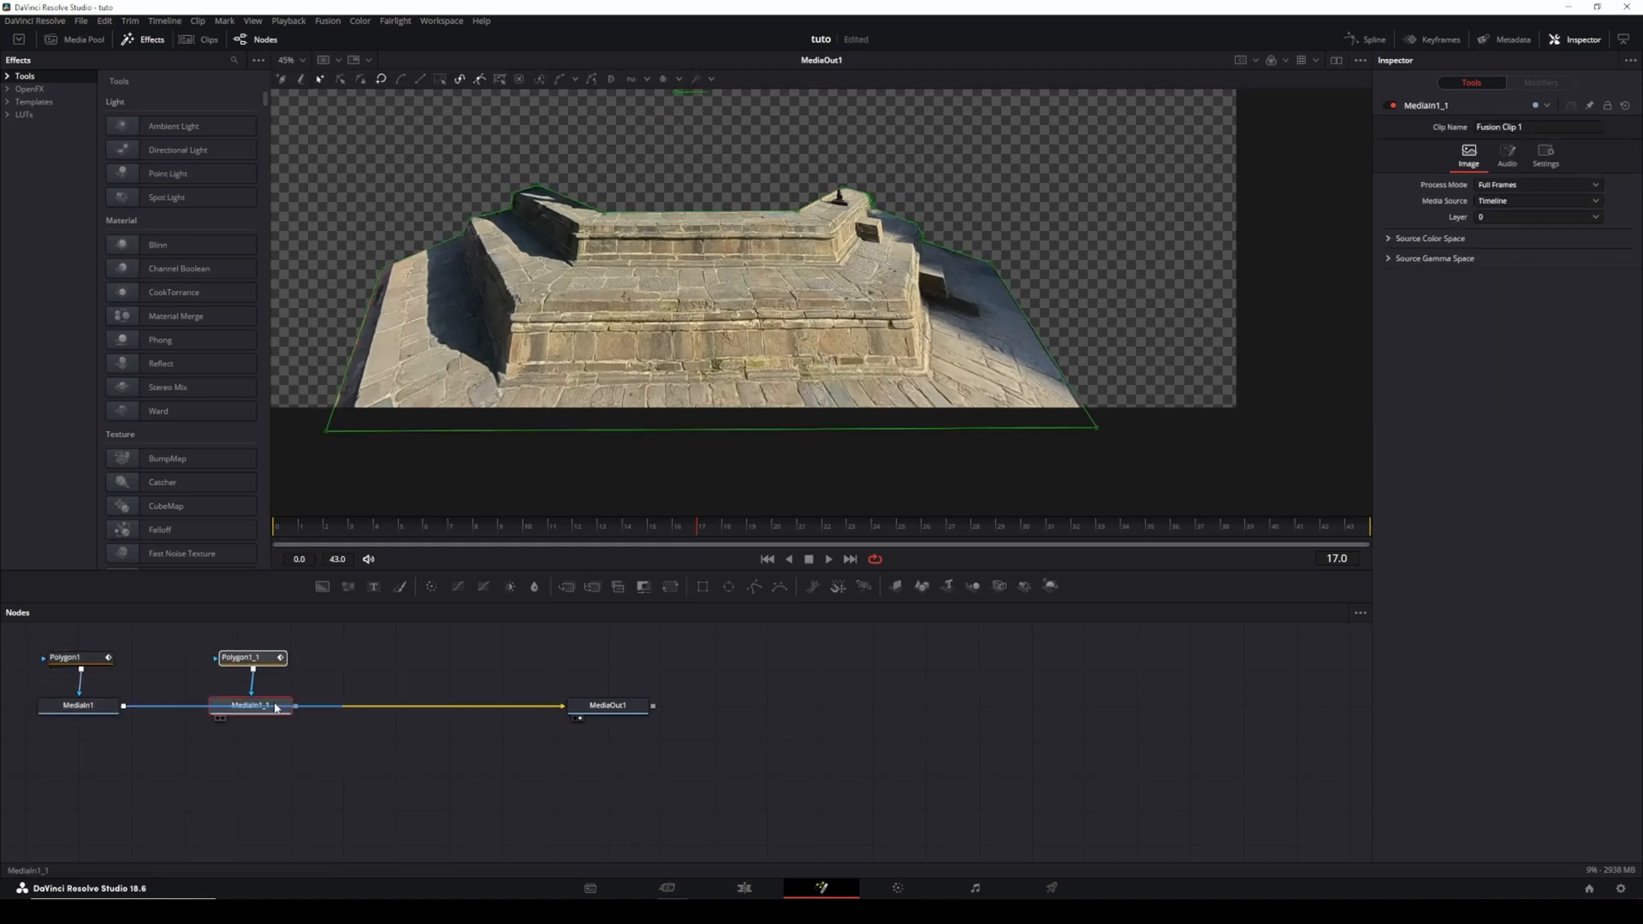
{"action": "left_click_drag", "start_coordinate": [80, 741], "coordinate": [244, 642]}
{"action": "left_click", "coordinate": [275, 667]}
{"action": "scroll", "coordinate": [451, 794], "scroll_direction": "up", "scroll_amount": 2}
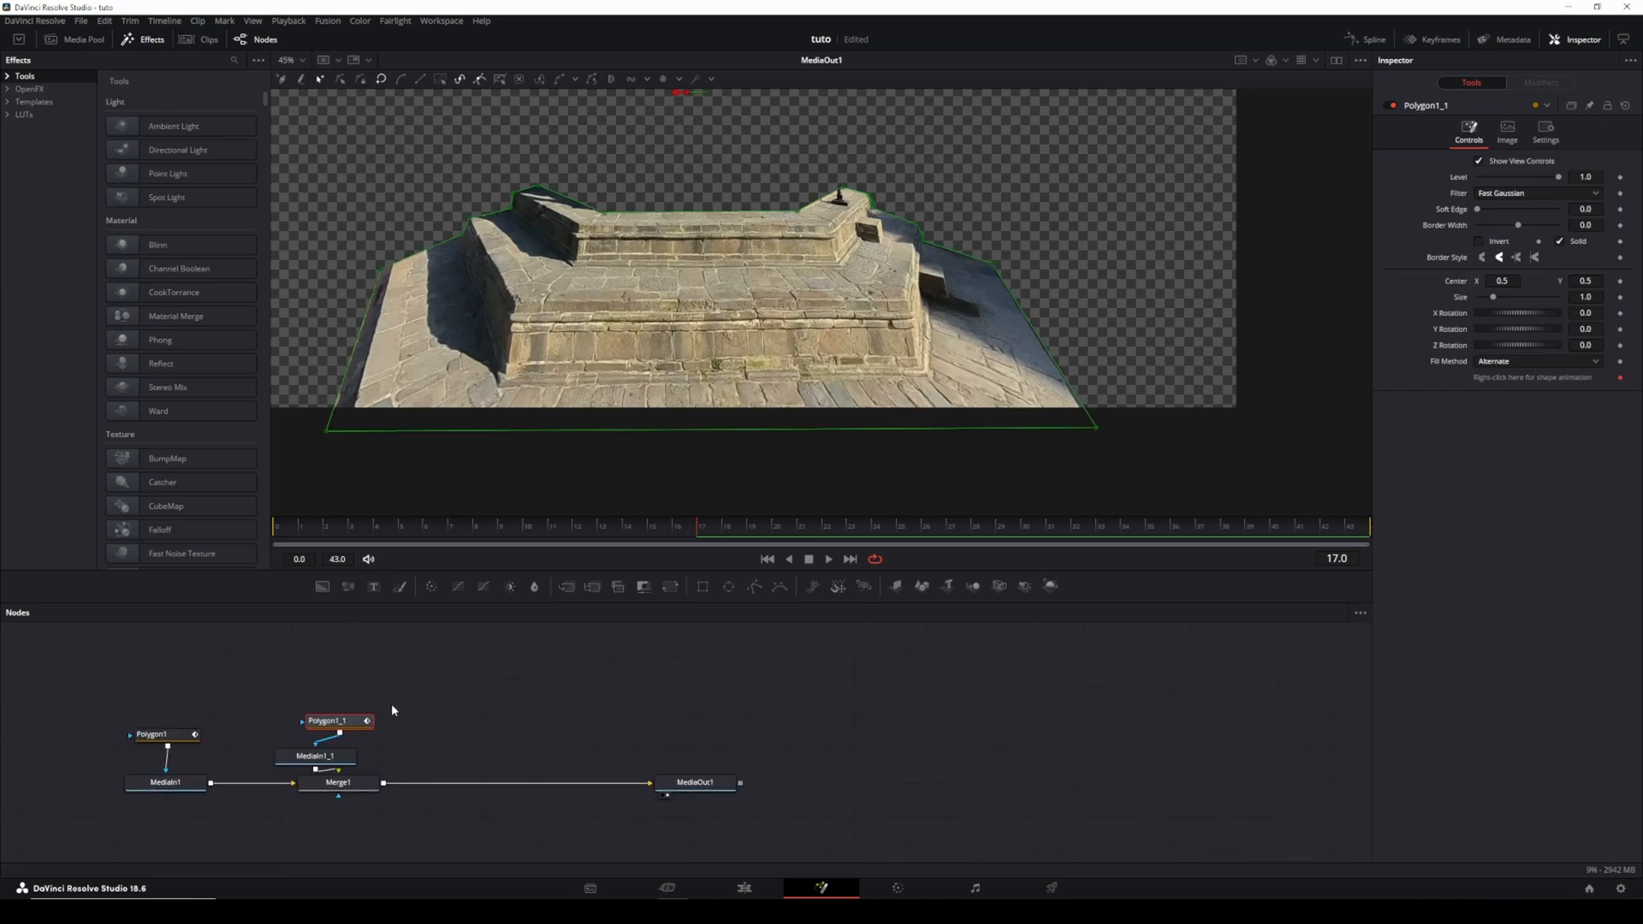
{"action": "left_click_drag", "start_coordinate": [341, 704], "coordinate": [343, 732]}
{"action": "left_click", "coordinate": [362, 733]}
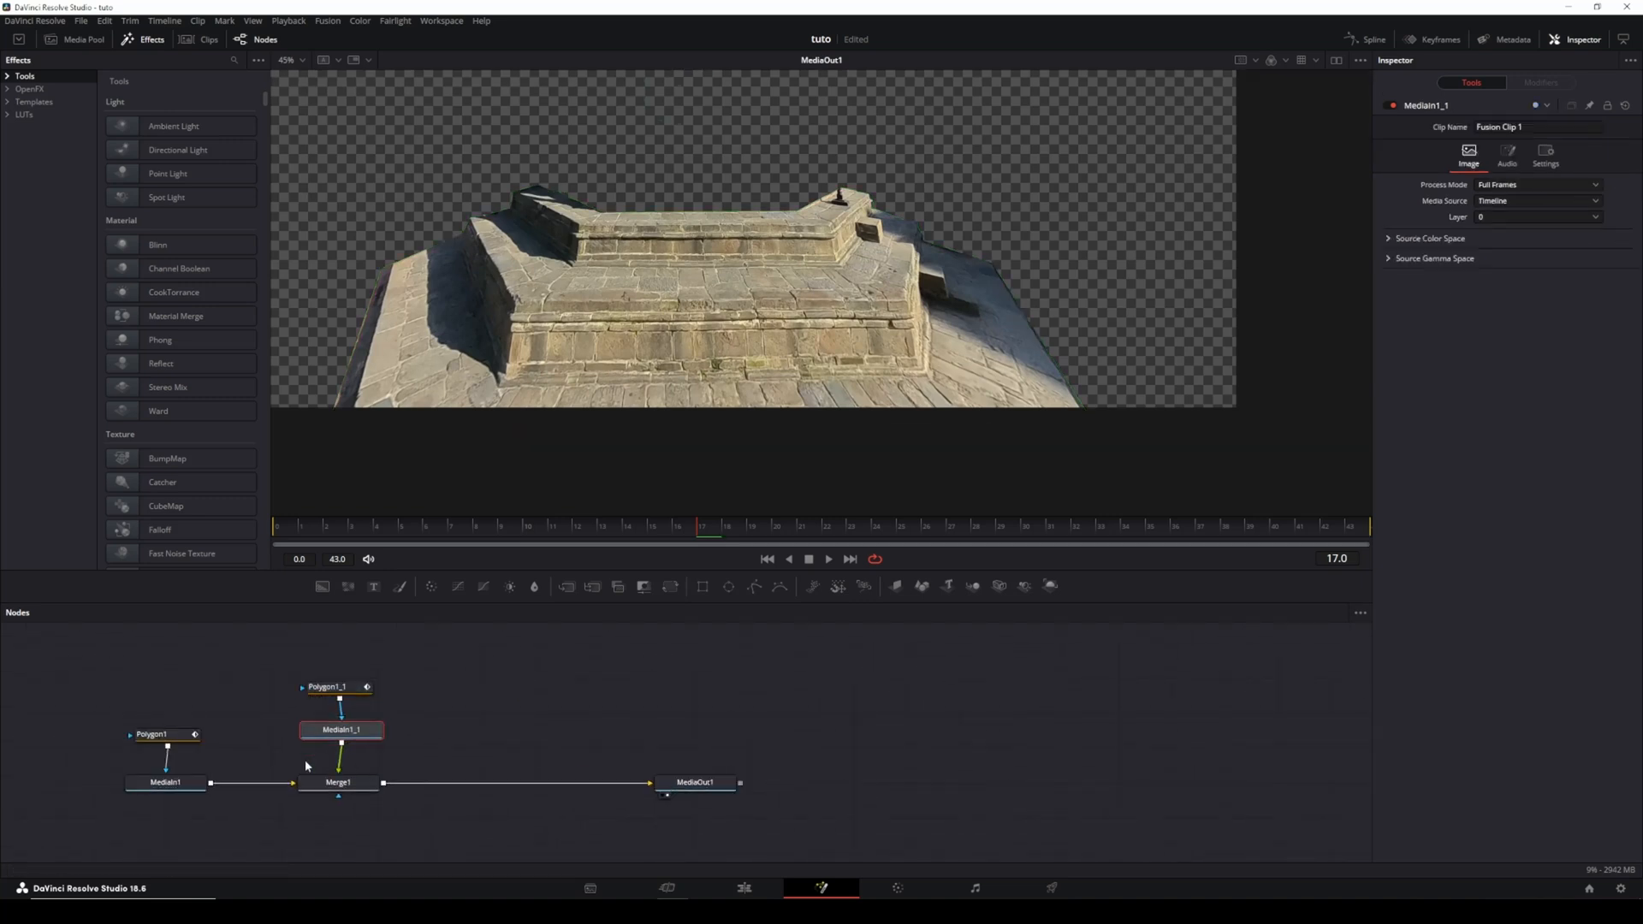
{"action": "mouse_move", "coordinate": [289, 782]}
{"action": "left_mouse_down"}
{"action": "mouse_move", "coordinate": [292, 801]}
{"action": "mouse_move", "coordinate": [370, 774]}
{"action": "mouse_move", "coordinate": [342, 779]}
{"action": "left_mouse_up"}
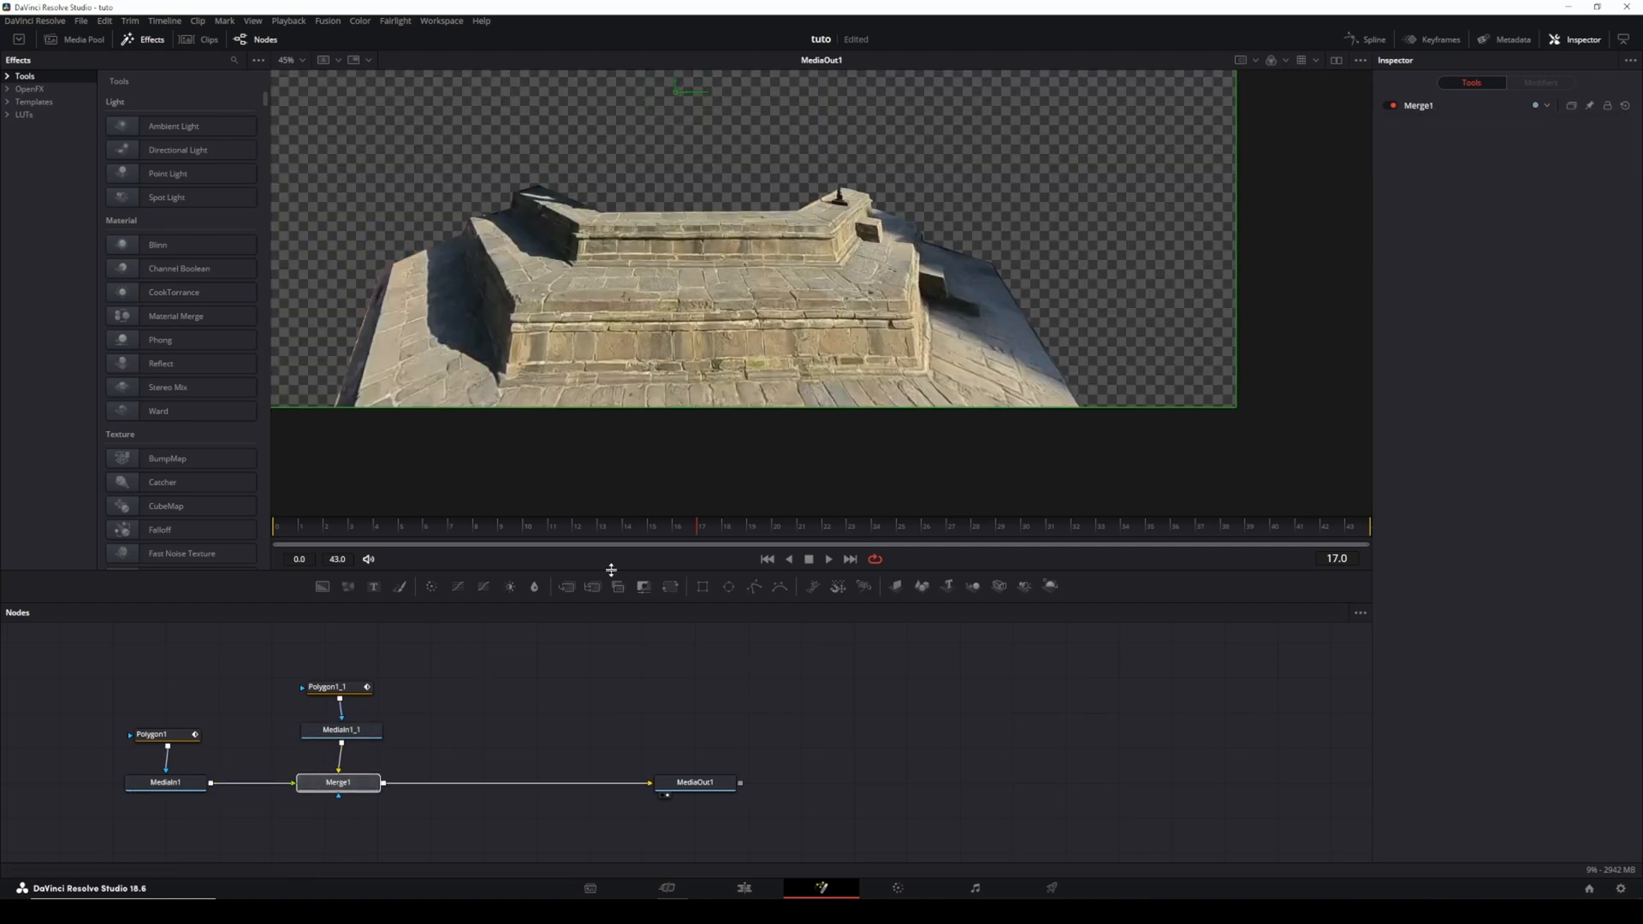
Step: Drag Polygon1_1's corners up around the temple tower, briefly testing Invert
{"action": "left_click", "coordinate": [334, 687]}
{"action": "left_click_drag", "start_coordinate": [1066, 472], "coordinate": [598, 445]}
{"action": "left_click", "coordinate": [725, 458]}
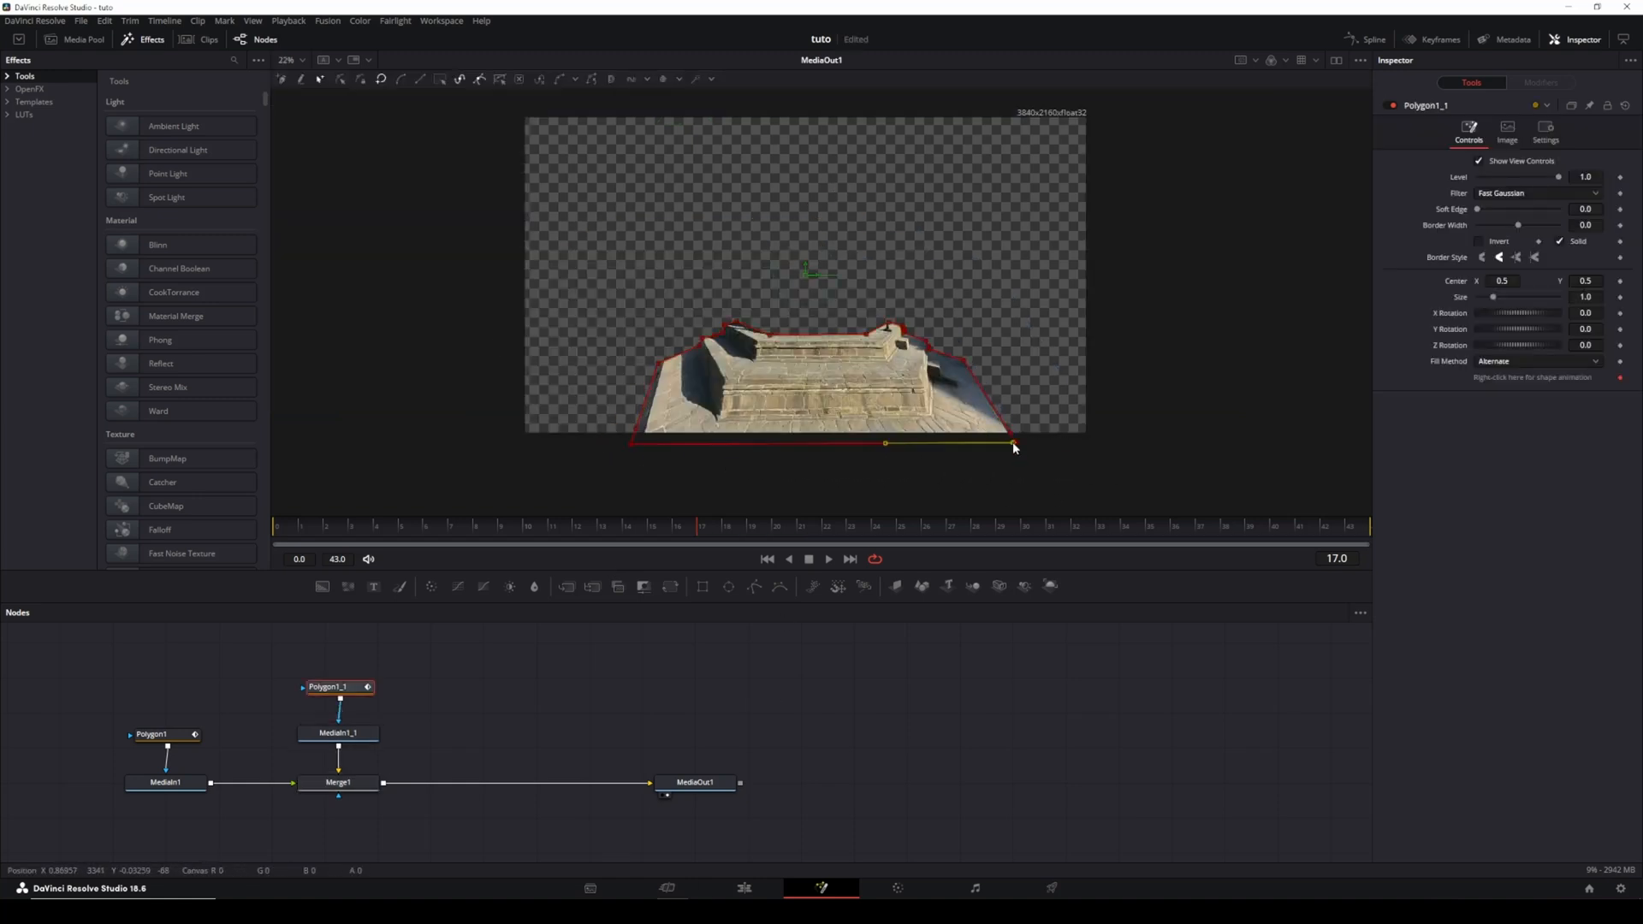
{"action": "left_click_drag", "start_coordinate": [1014, 442], "coordinate": [1055, 318]}
{"action": "scroll", "coordinate": [898, 360], "scroll_direction": "up", "scroll_amount": 5}
{"action": "scroll", "coordinate": [627, 428], "scroll_direction": "down", "scroll_amount": 5}
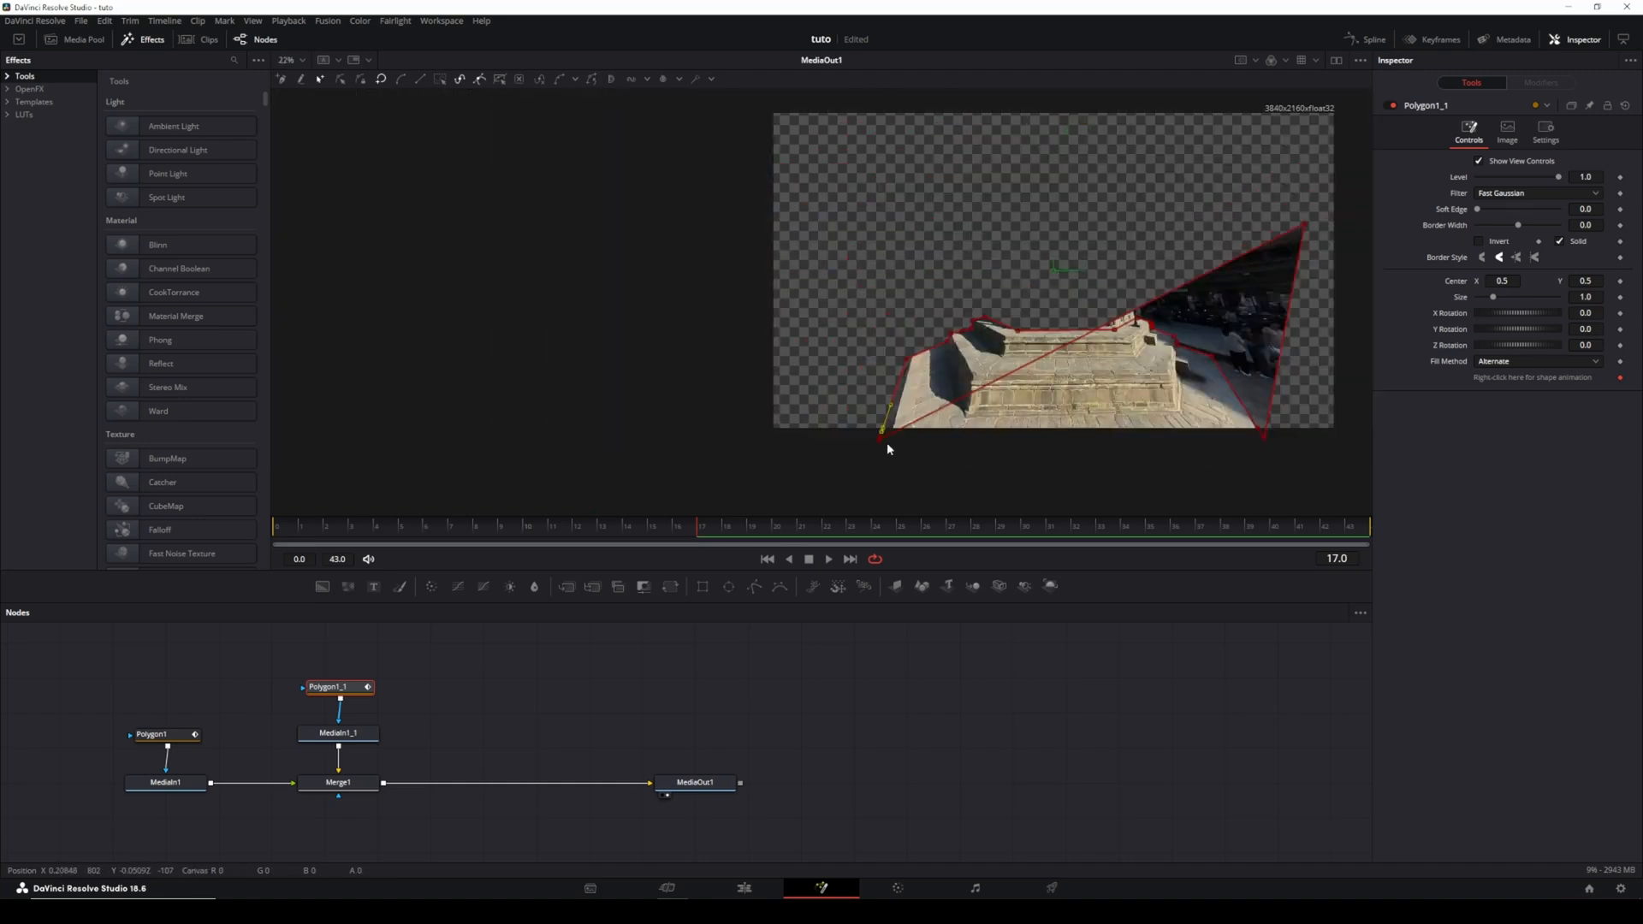
{"action": "left_click_drag", "start_coordinate": [1301, 231], "coordinate": [1338, 286]}
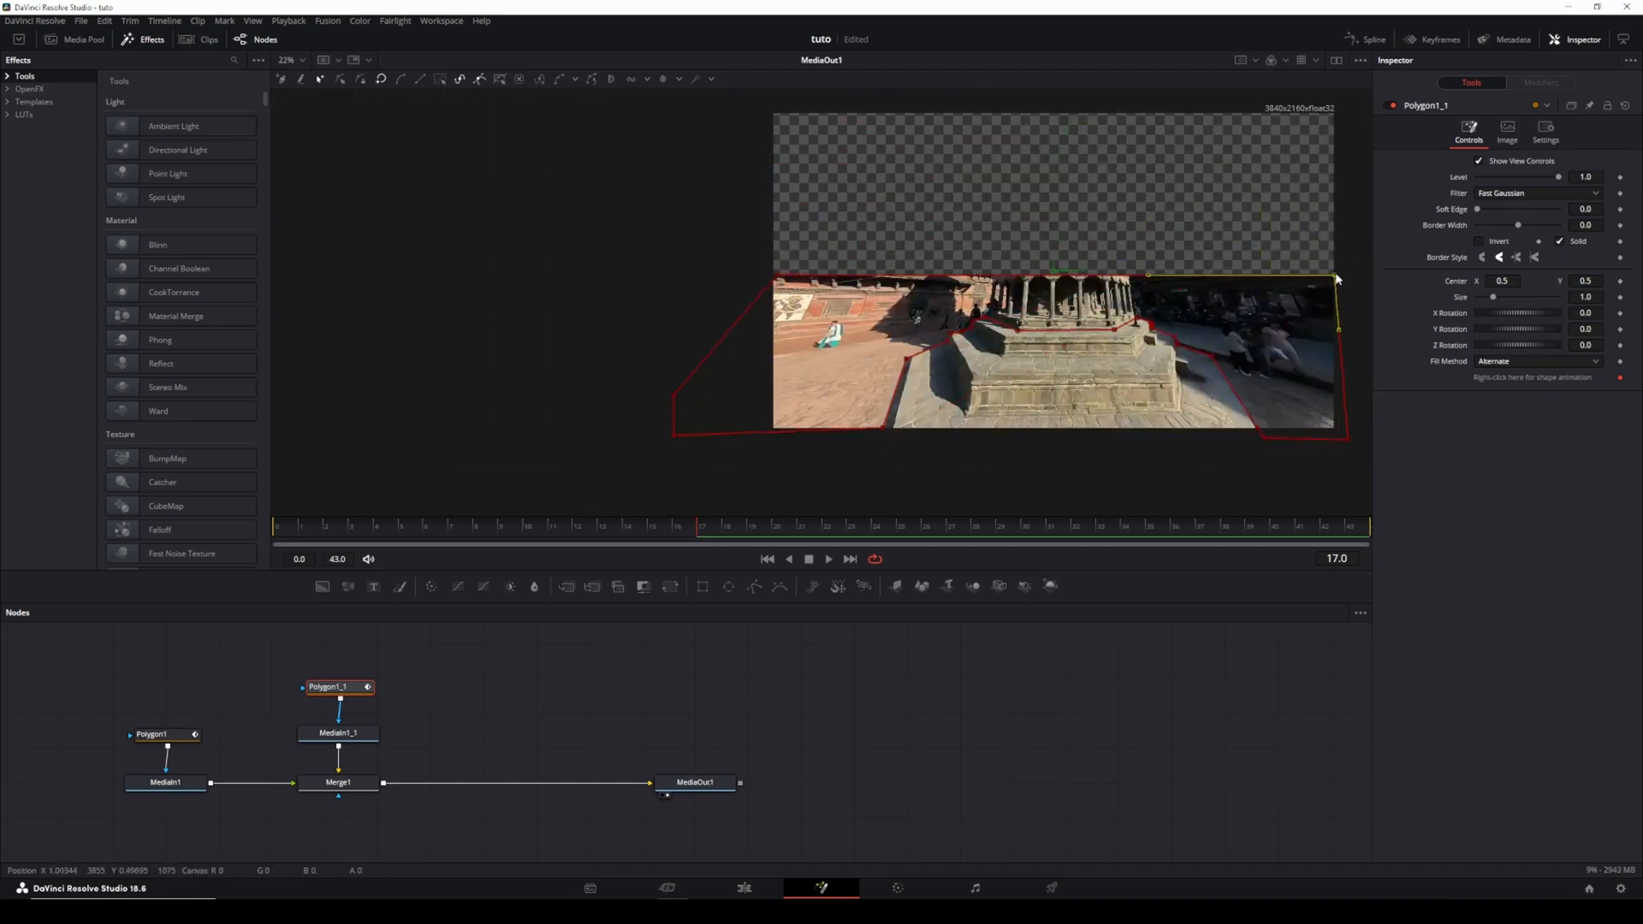
{"action": "left_click", "coordinate": [1479, 240]}
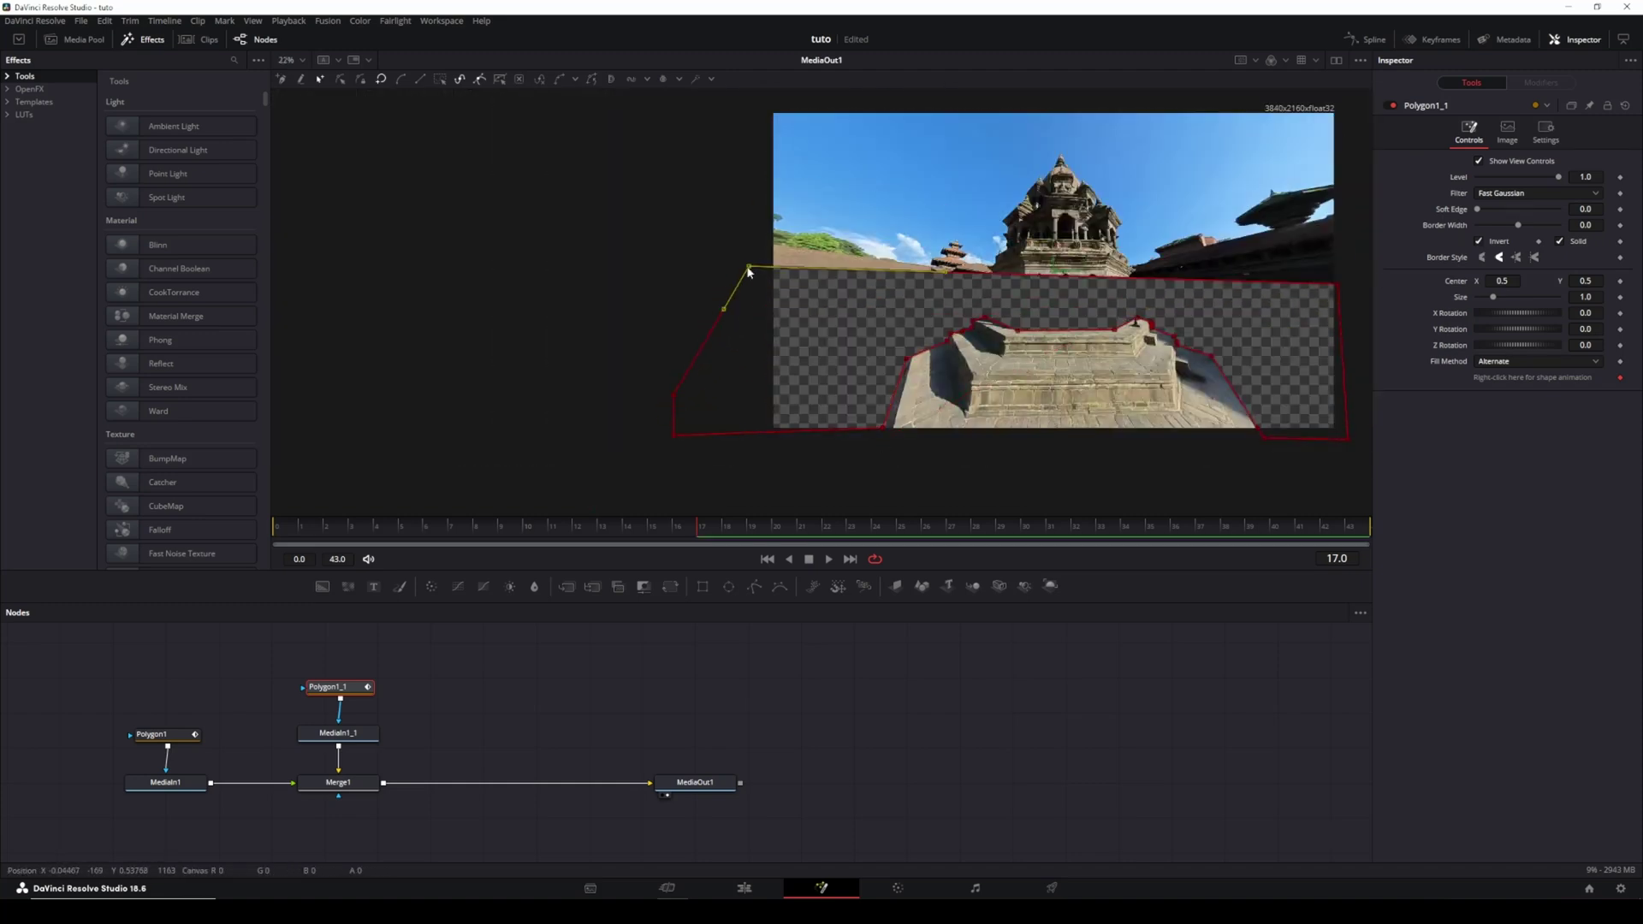
{"action": "left_click", "coordinate": [1479, 240]}
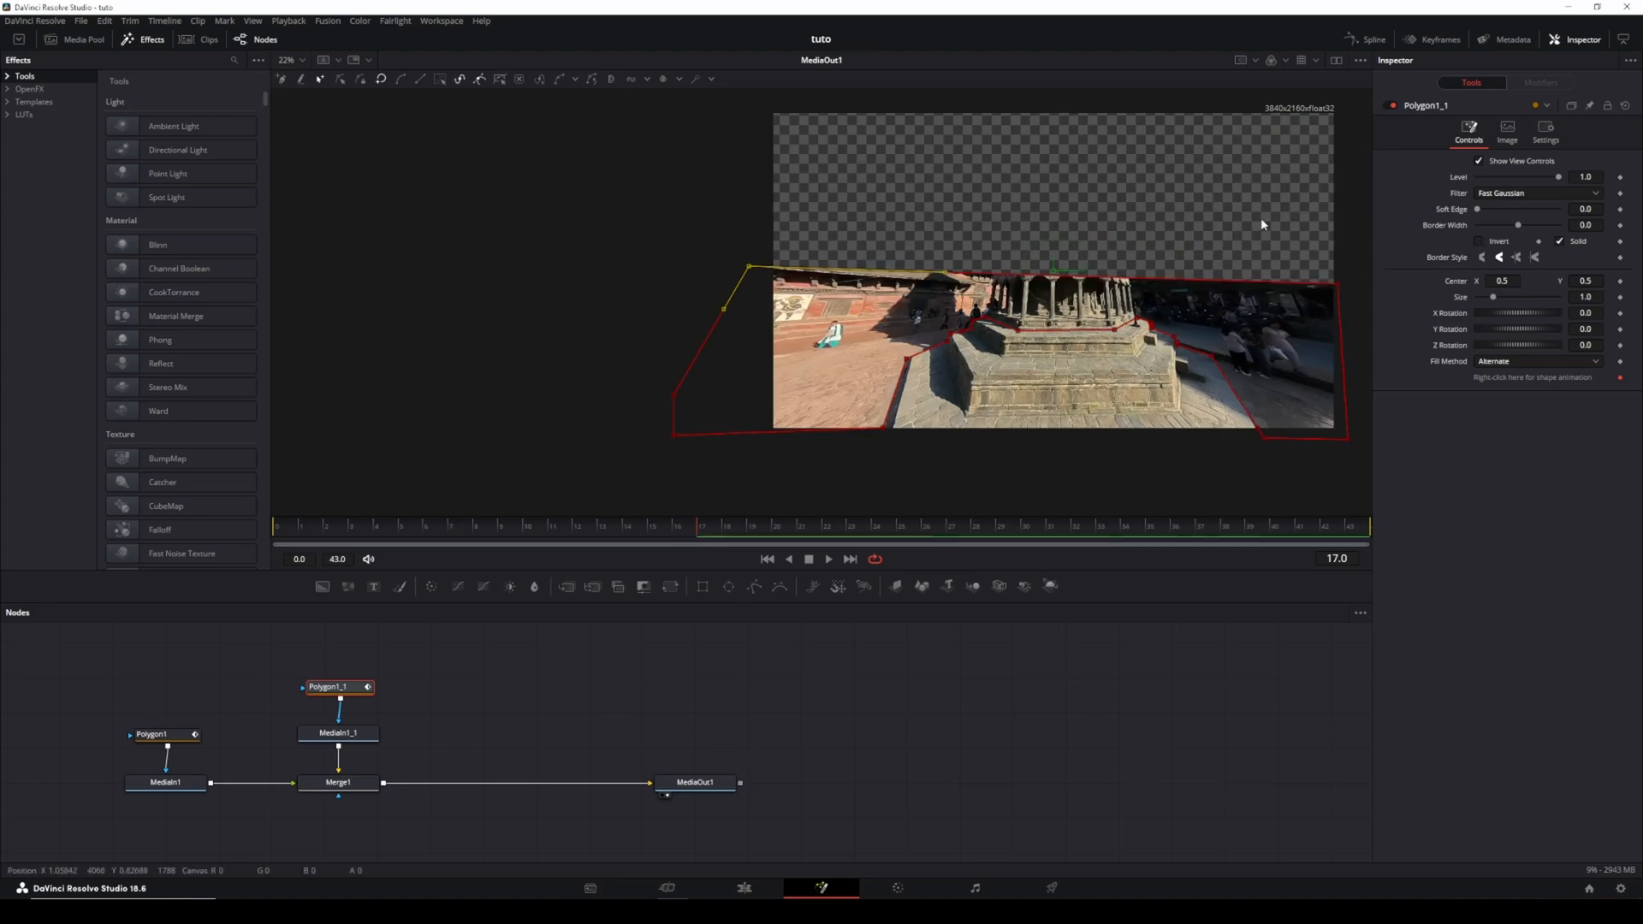
Step: Fine-tune the top-right mask corners over the rooftops and scrub frames to check
{"action": "mouse_move", "coordinate": [1339, 288]}
{"action": "left_mouse_down"}
{"action": "mouse_move", "coordinate": [1338, 109]}
{"action": "mouse_move", "coordinate": [1318, 99]}
{"action": "left_mouse_up"}
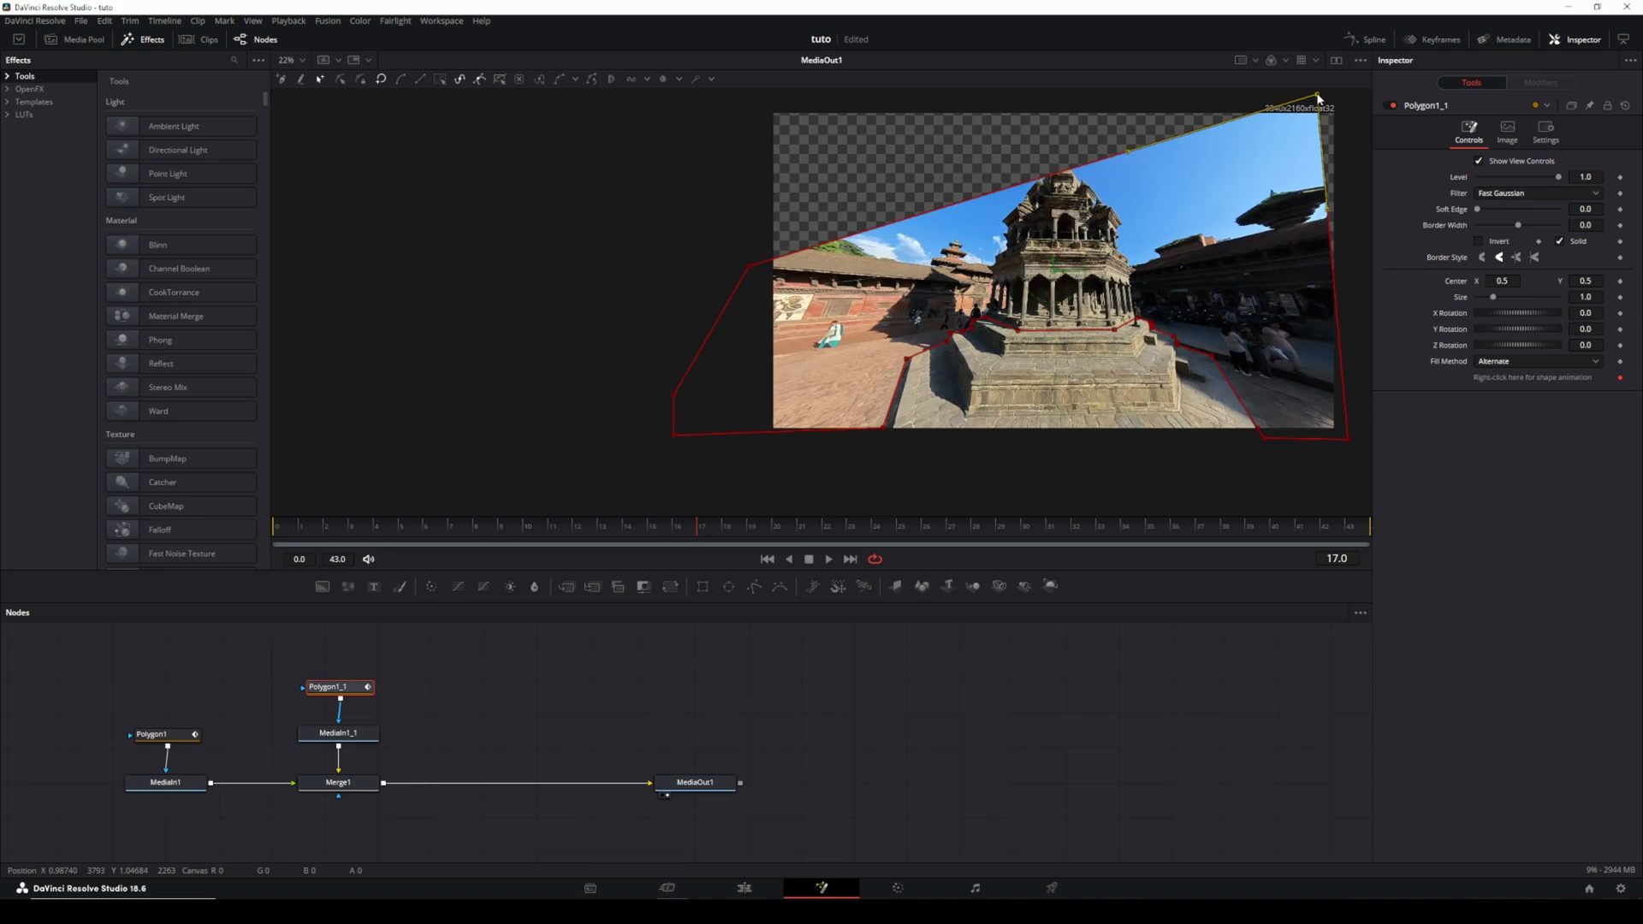
{"action": "left_click_drag", "start_coordinate": [1319, 100], "coordinate": [1337, 183]}
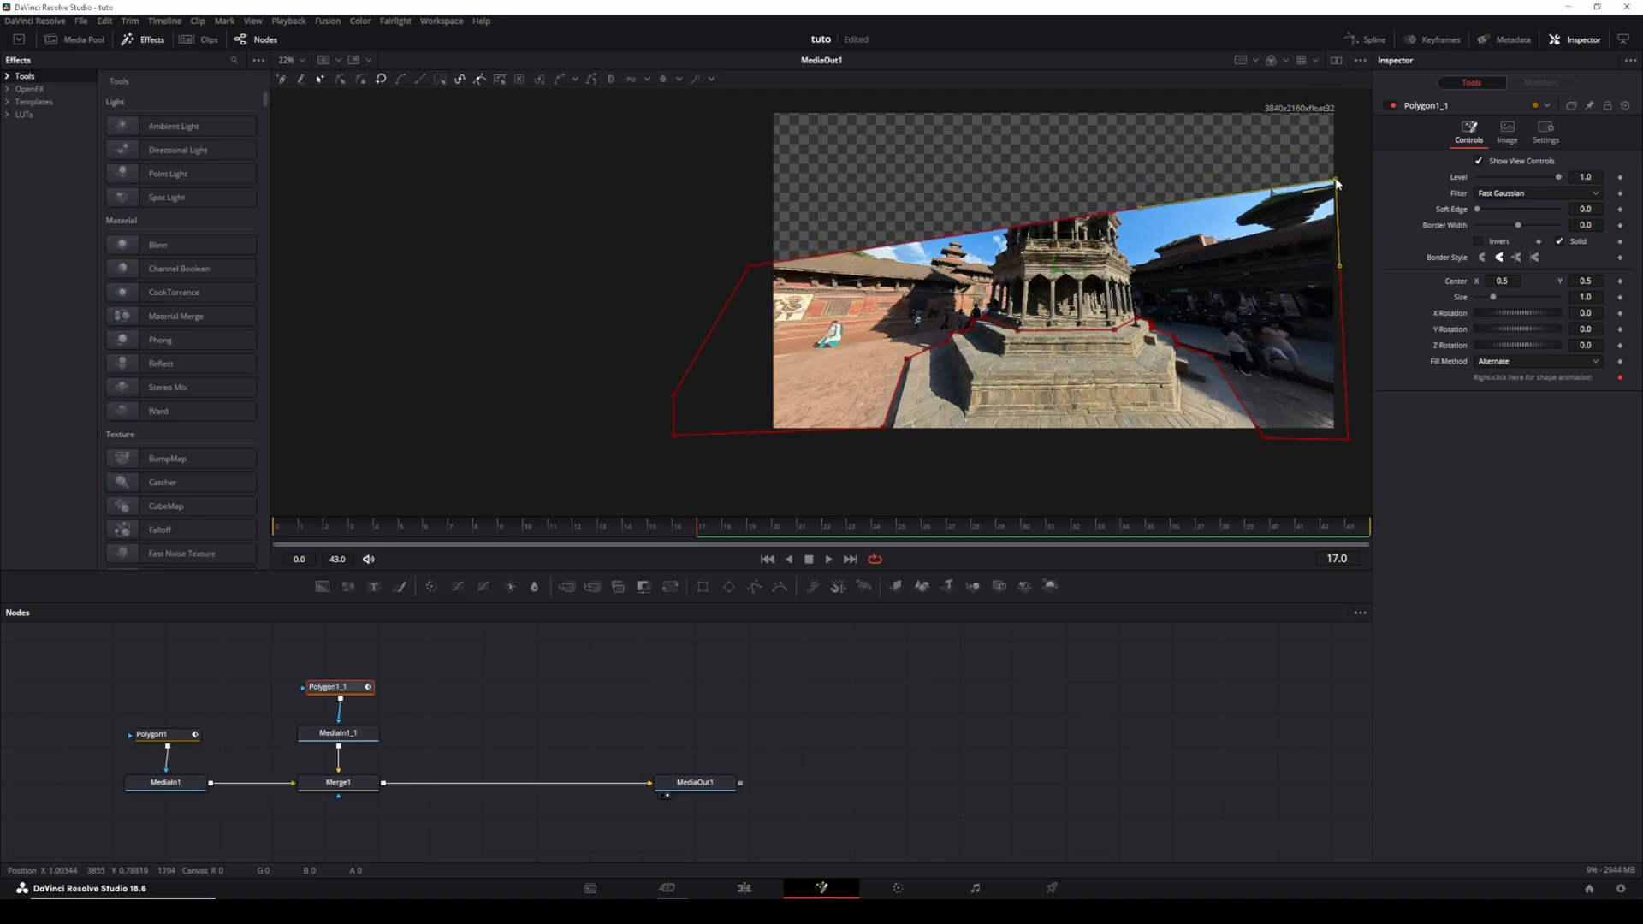
{"action": "scroll", "coordinate": [1316, 255], "scroll_direction": "up", "scroll_amount": 2}
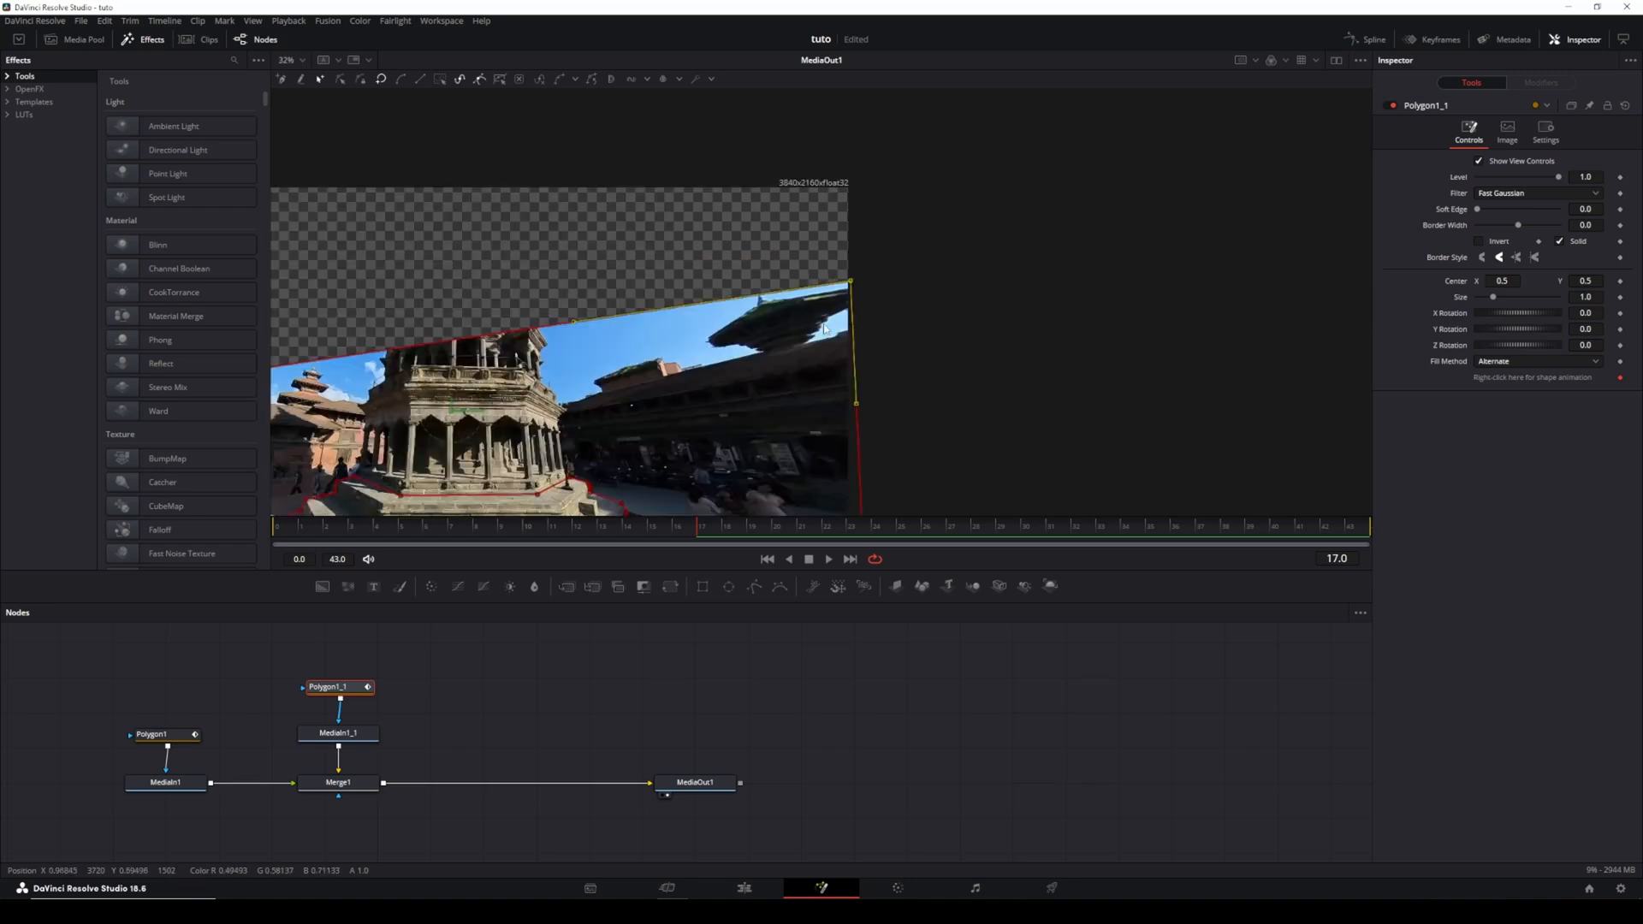
{"action": "left_click_drag", "start_coordinate": [852, 284], "coordinate": [858, 270]}
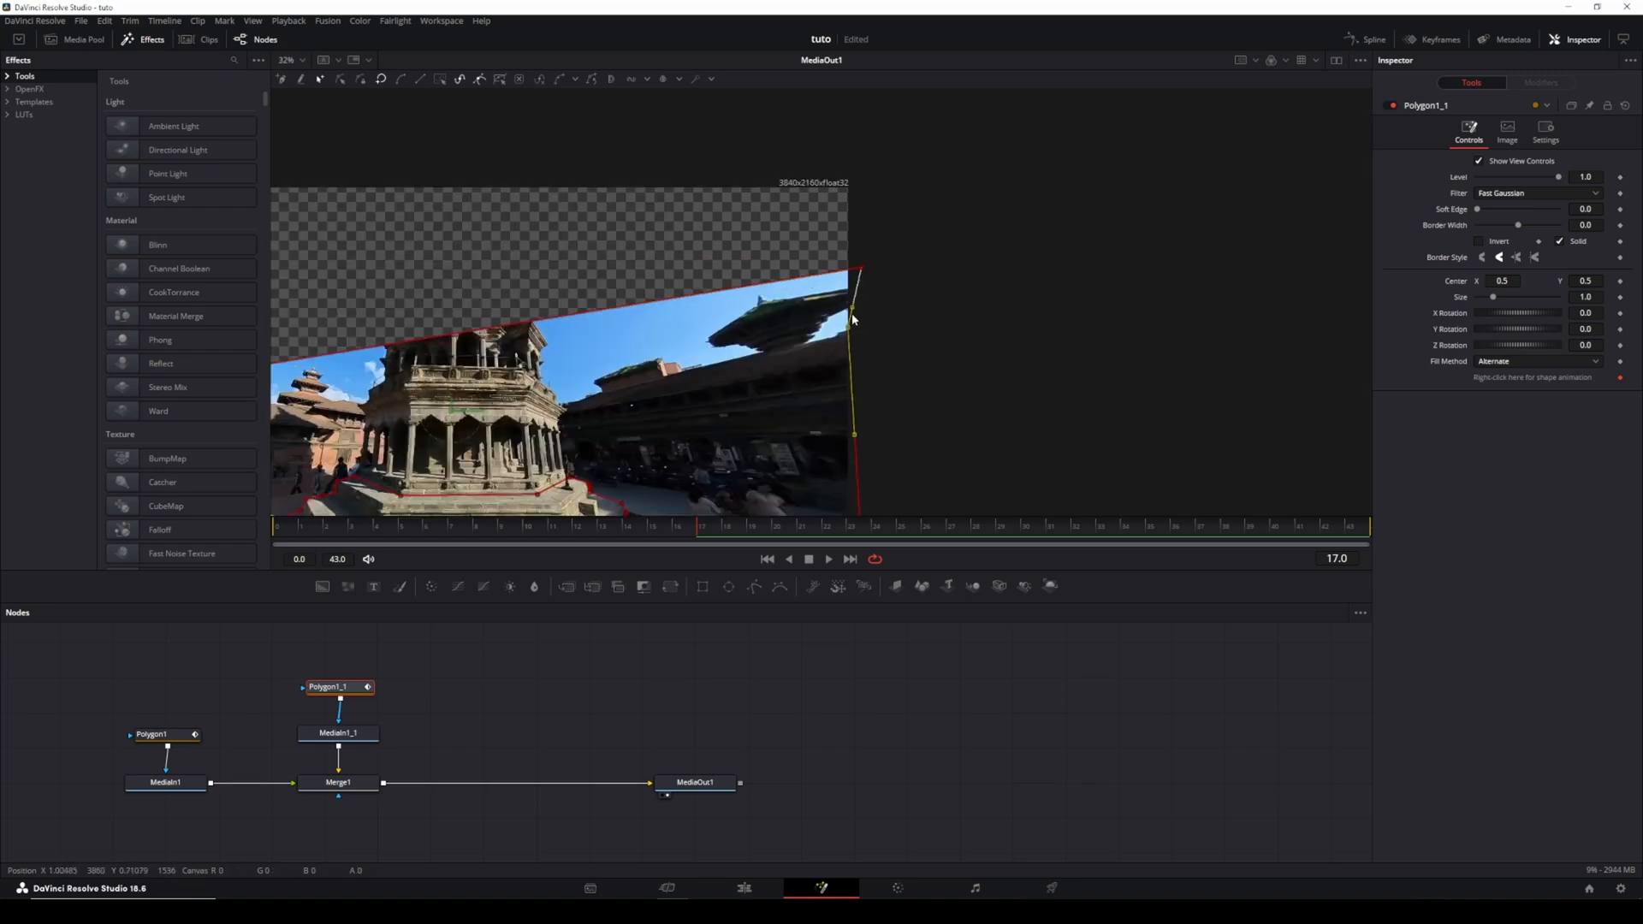
{"action": "scroll", "coordinate": [853, 318], "scroll_direction": "up", "scroll_amount": 5}
{"action": "left_click_drag", "start_coordinate": [918, 308], "coordinate": [899, 321]}
{"action": "key", "text": "space"}
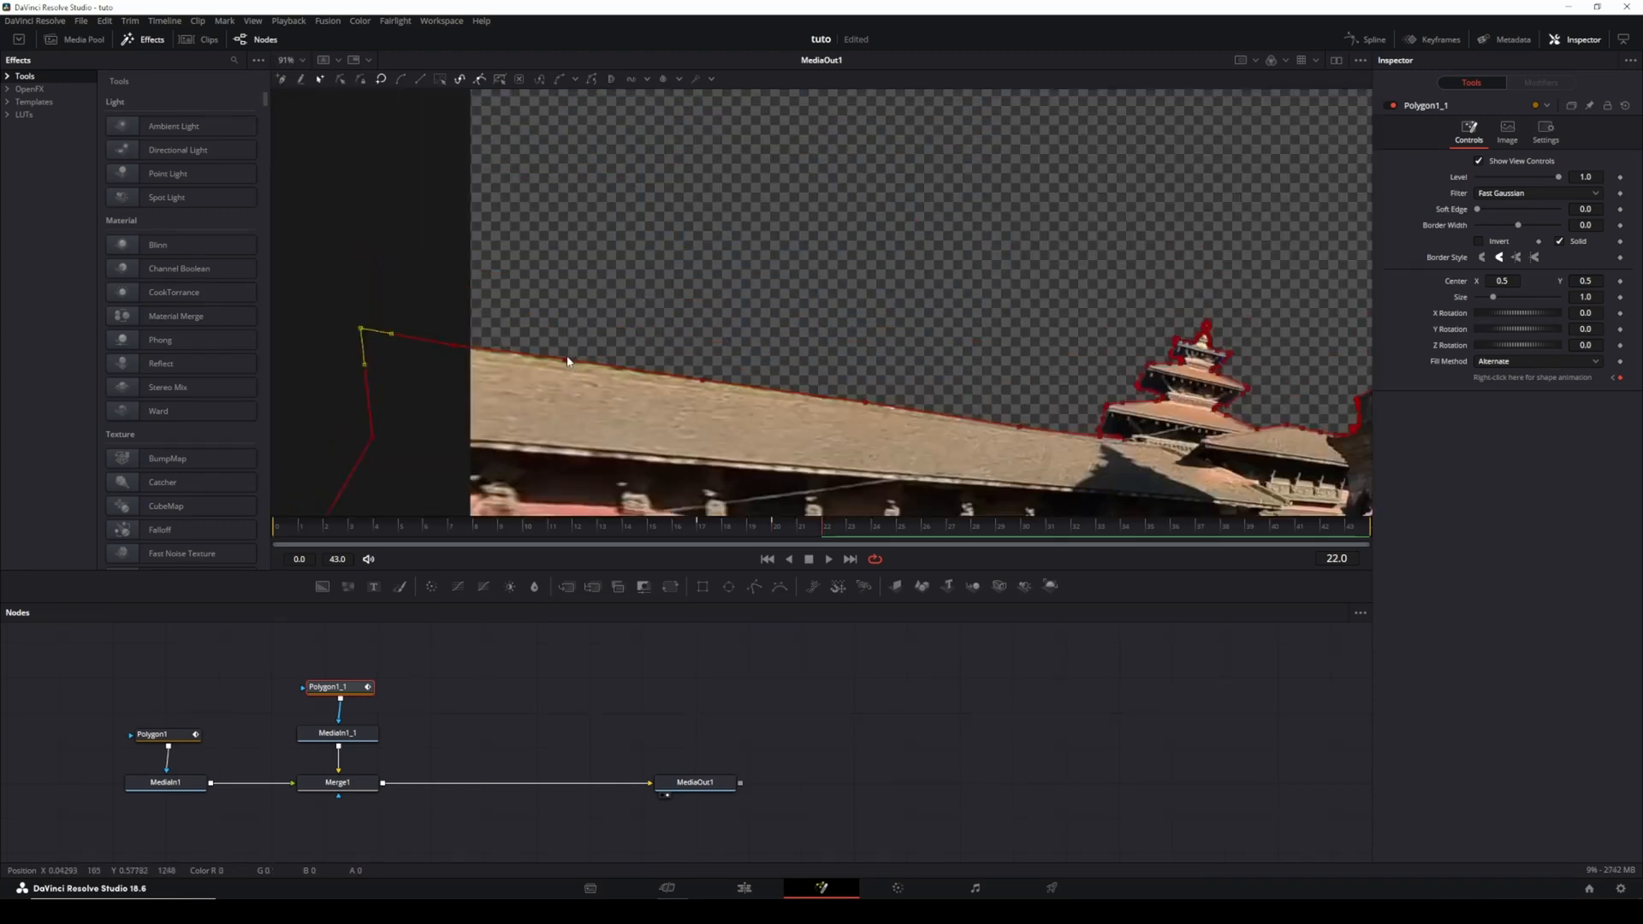
{"action": "left_click", "coordinate": [564, 364]}
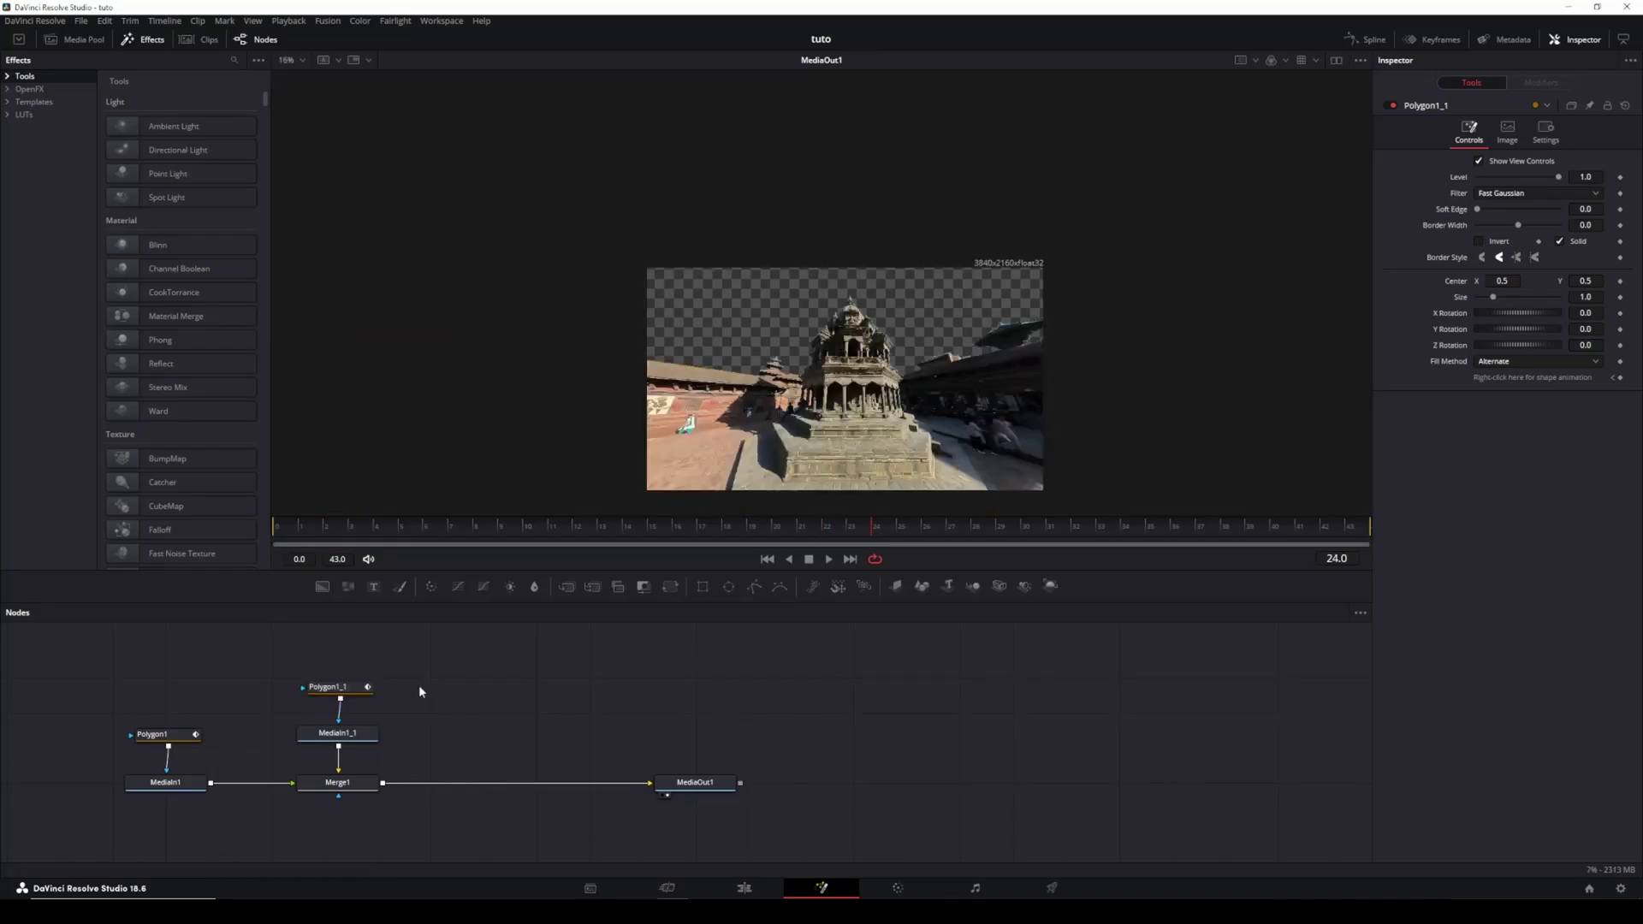
Step: Duplicate the second masked layer group and feed Merge1 into the new Merge2
{"action": "left_click_drag", "start_coordinate": [419, 691], "coordinate": [340, 816]}
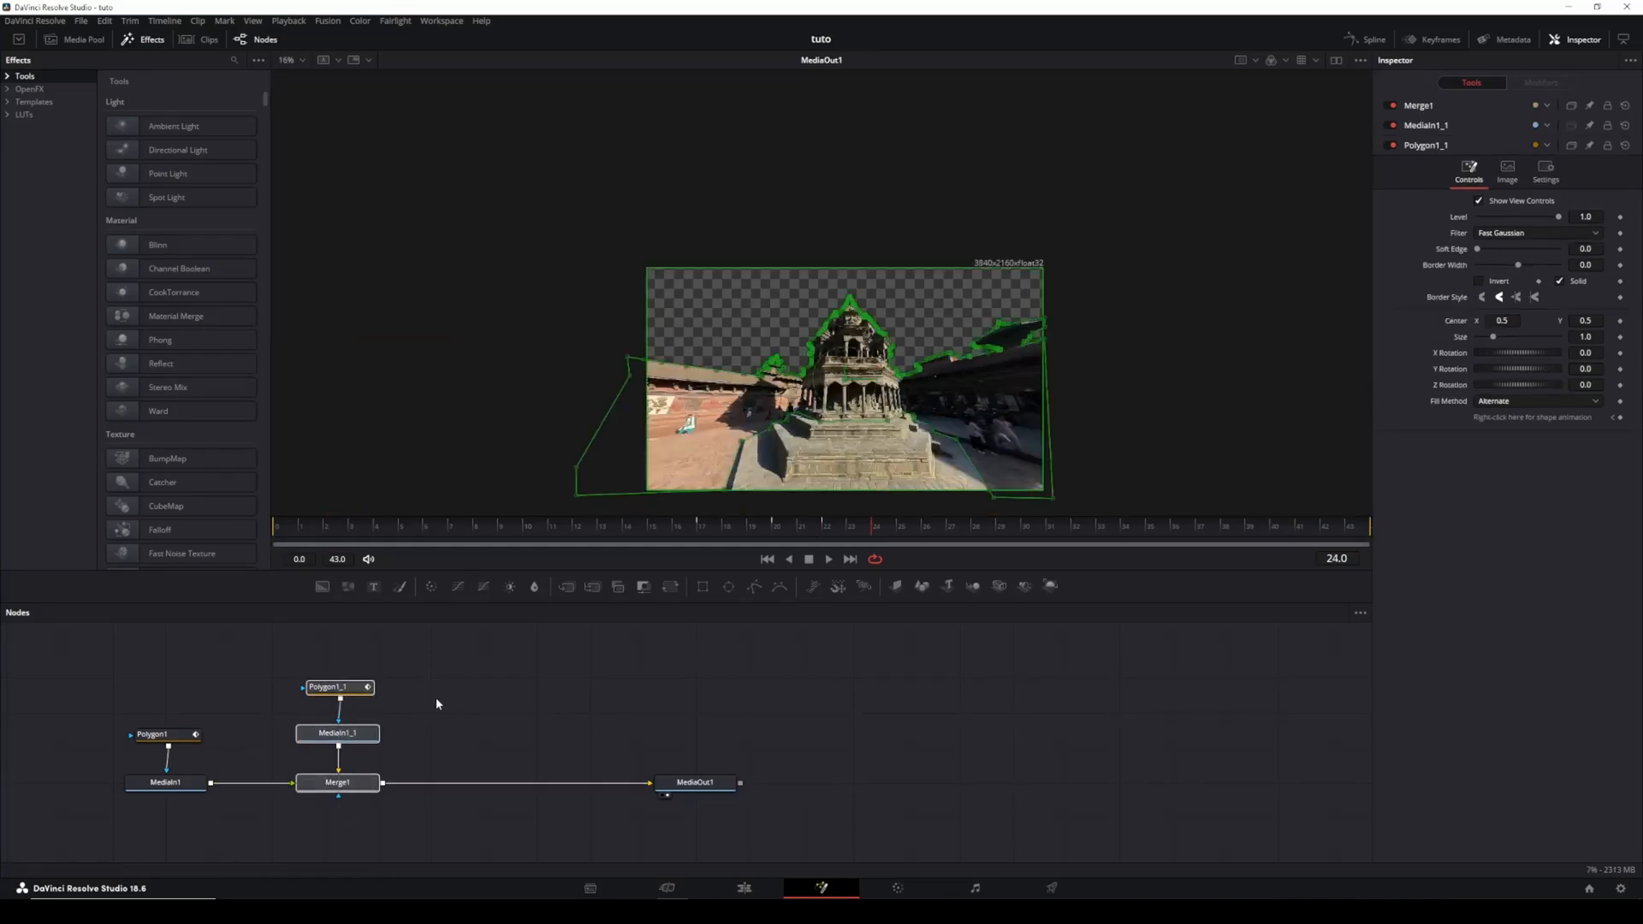
{"action": "key", "text": "ctrl+c"}
{"action": "key", "text": "ctrl+v"}
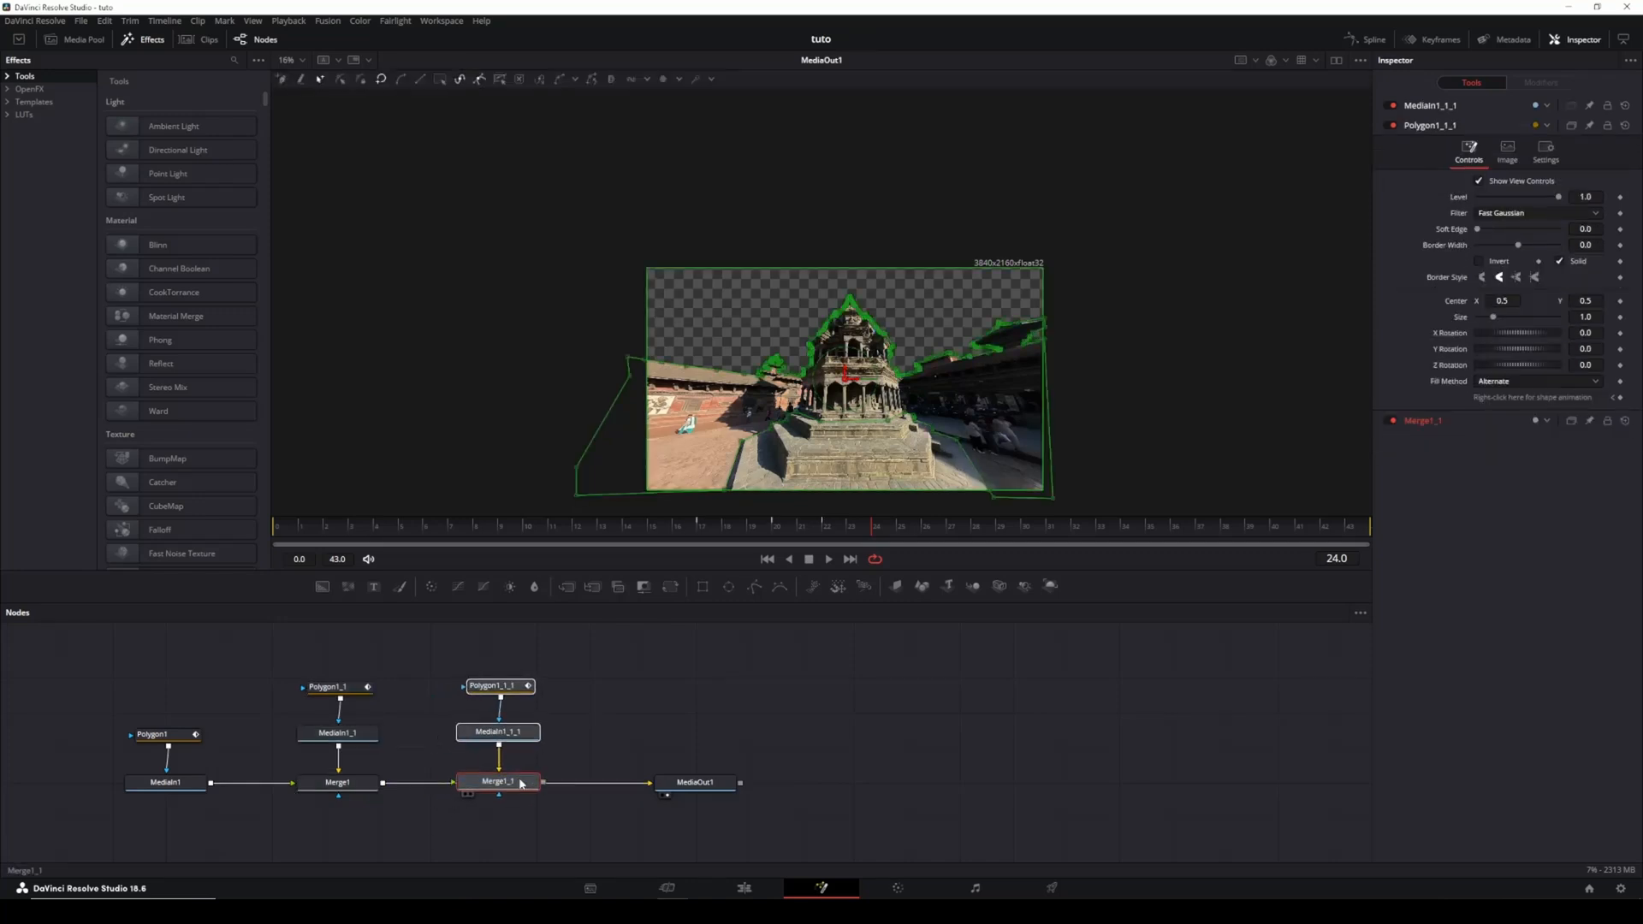
{"action": "left_click", "coordinate": [520, 783]}
{"action": "left_click_drag", "start_coordinate": [475, 771], "coordinate": [463, 782]}
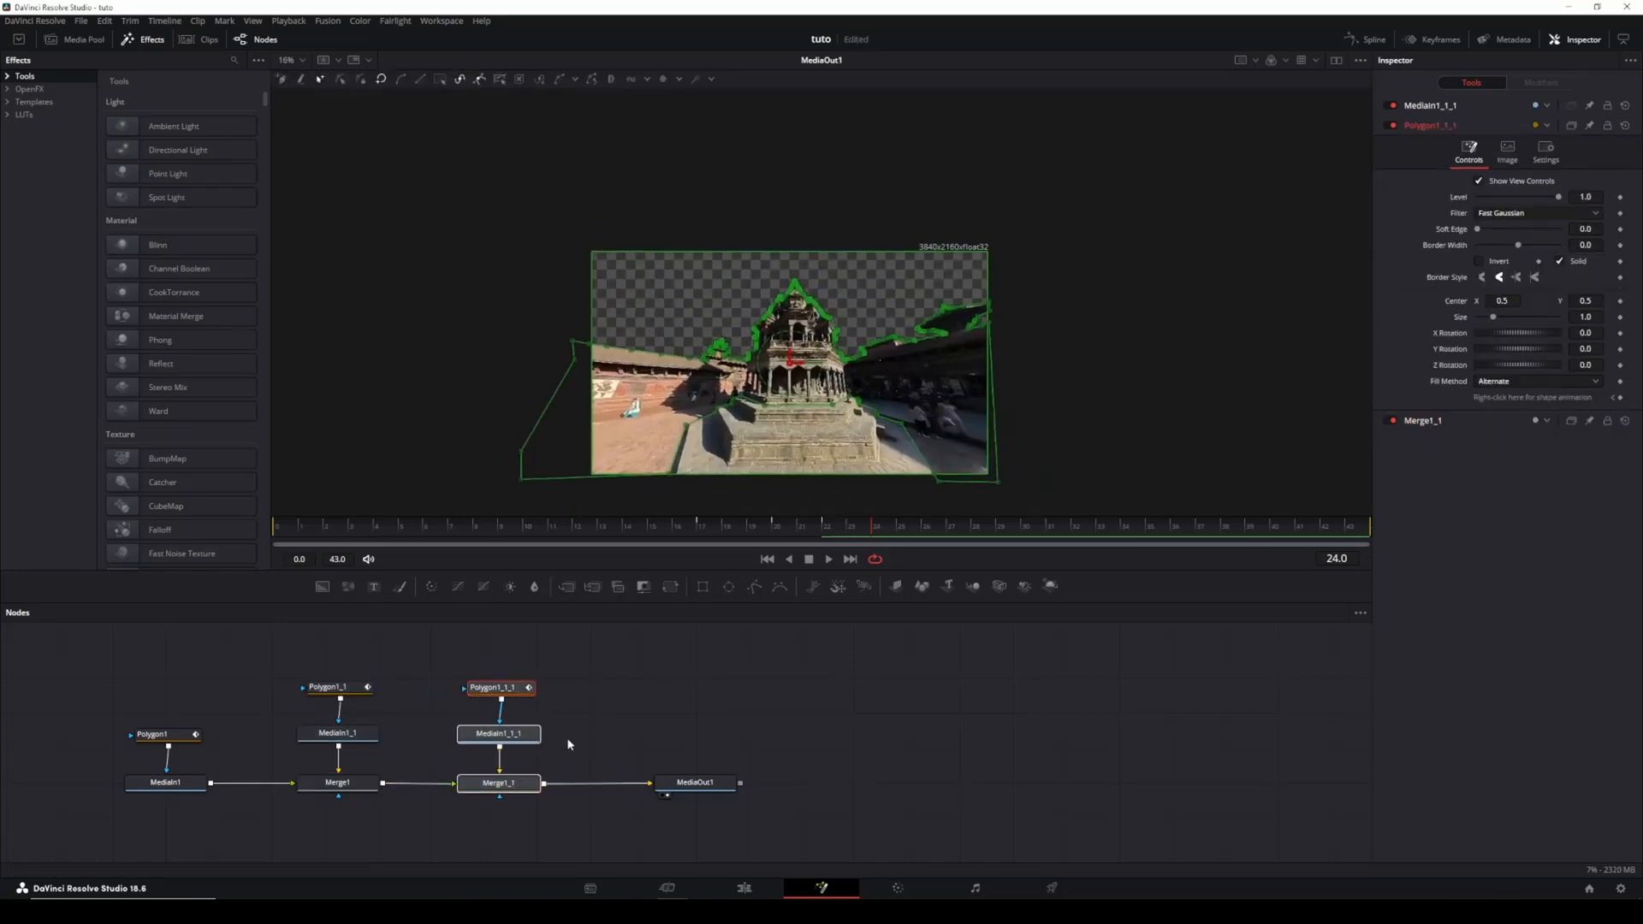
Step: Lift Polygon1_1_1's lower points above the image so the third mask covers the sky
{"action": "middle_click", "coordinate": [954, 367]}
{"action": "scroll", "coordinate": [836, 328], "scroll_direction": "up", "scroll_amount": 2}
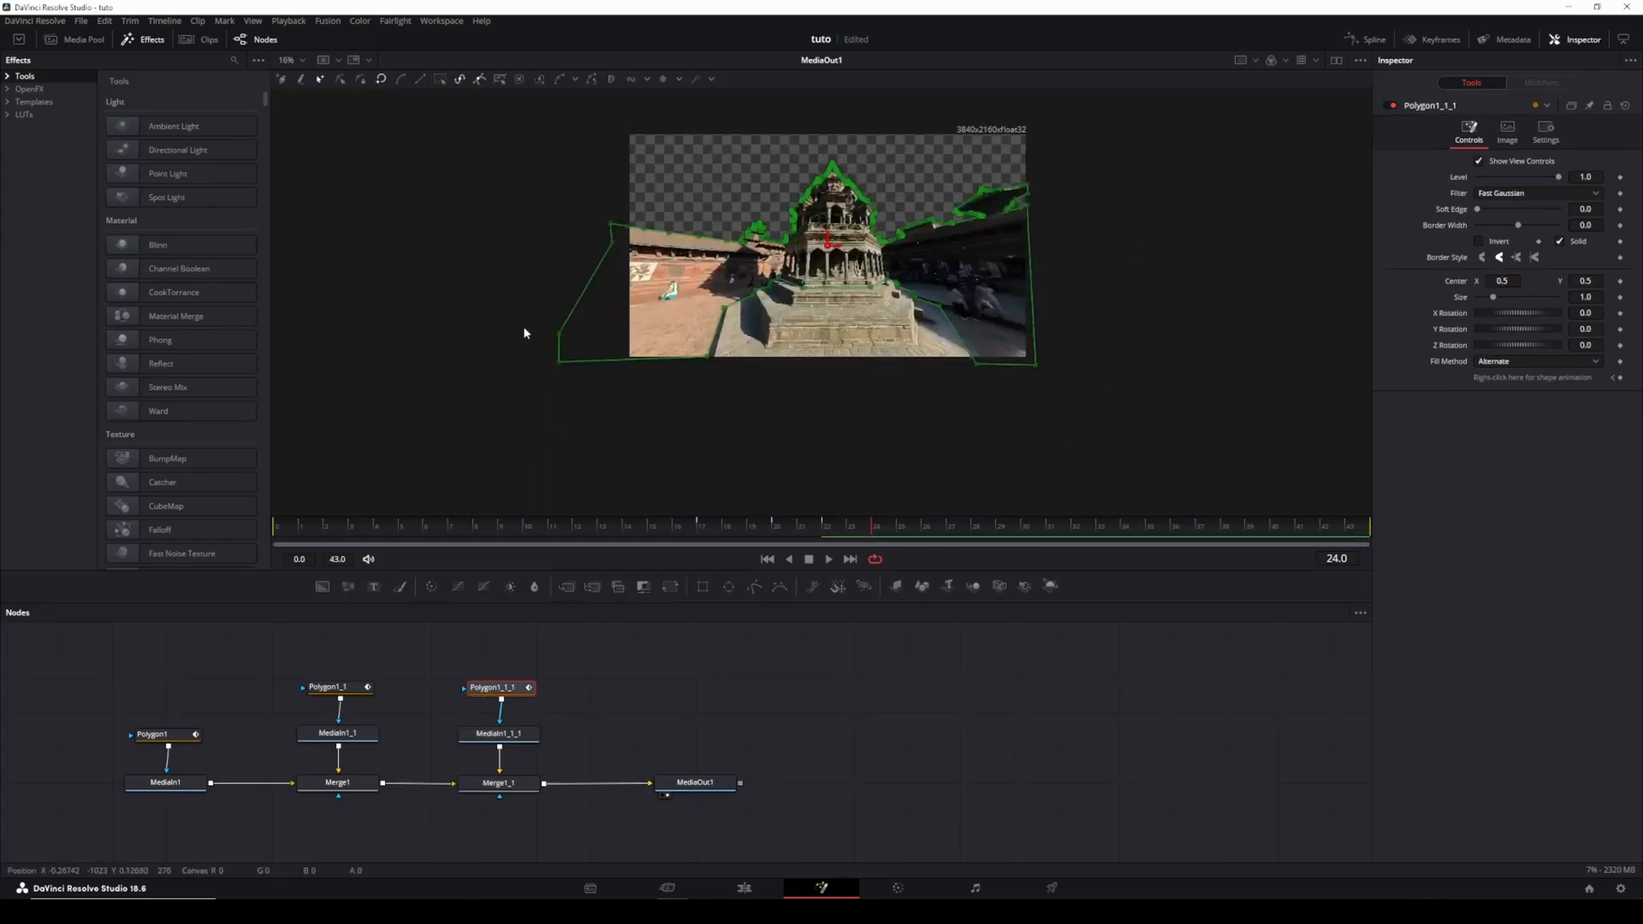
{"action": "left_click_drag", "start_coordinate": [503, 273], "coordinate": [1151, 458]}
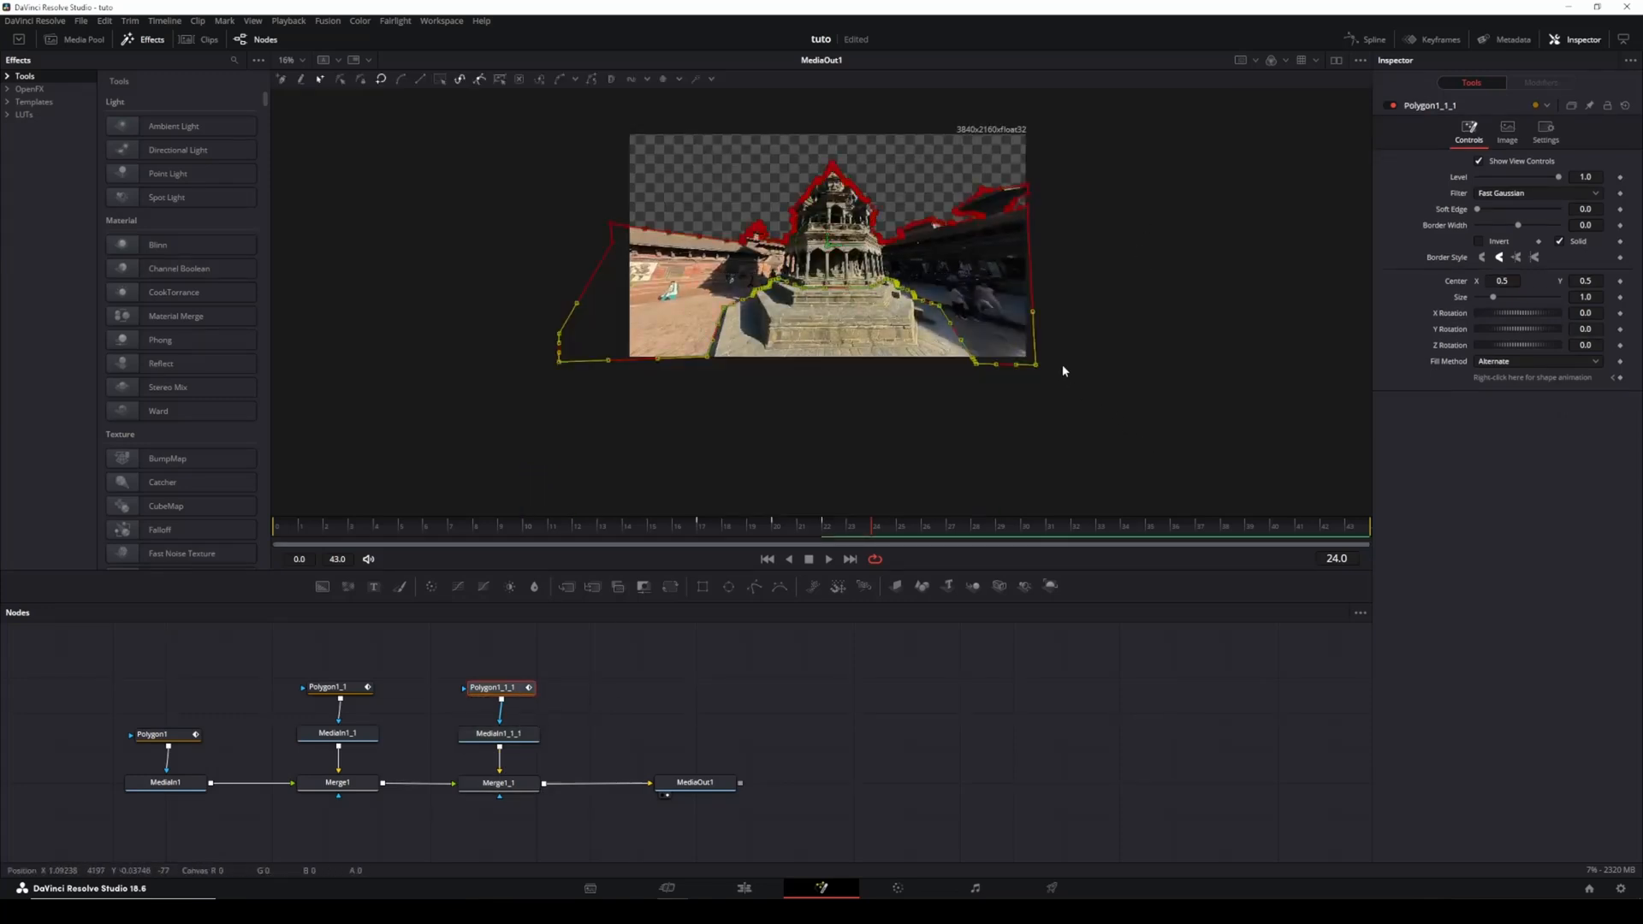
{"action": "scroll", "coordinate": [1085, 308], "scroll_direction": "up", "scroll_amount": 3}
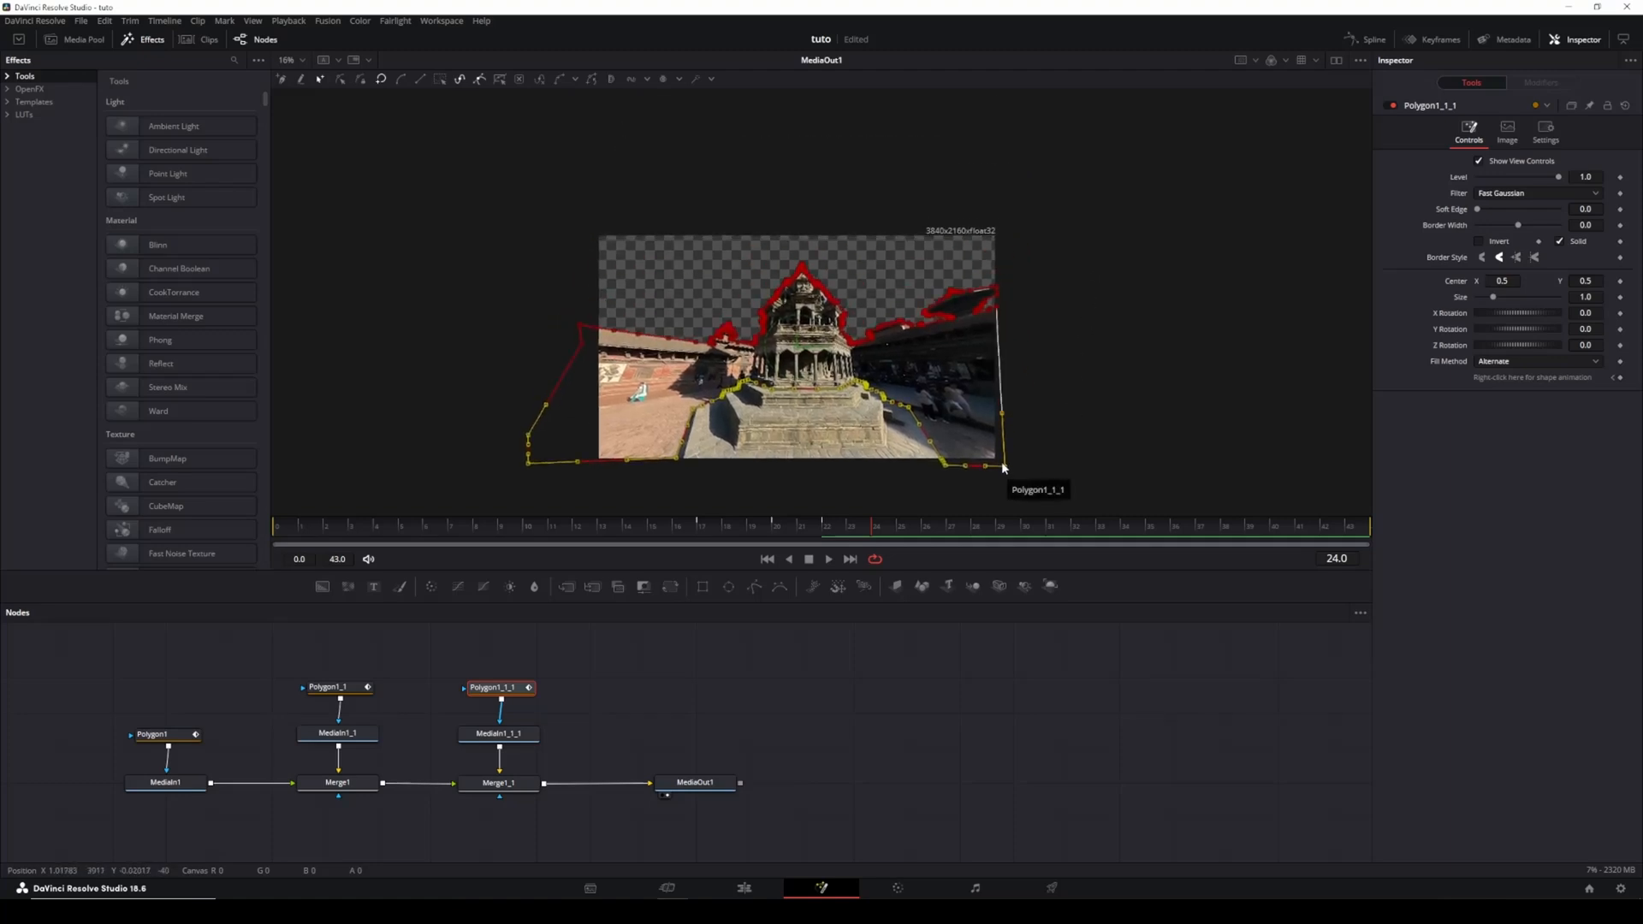
{"action": "left_click_drag", "start_coordinate": [1006, 466], "coordinate": [1020, 203]}
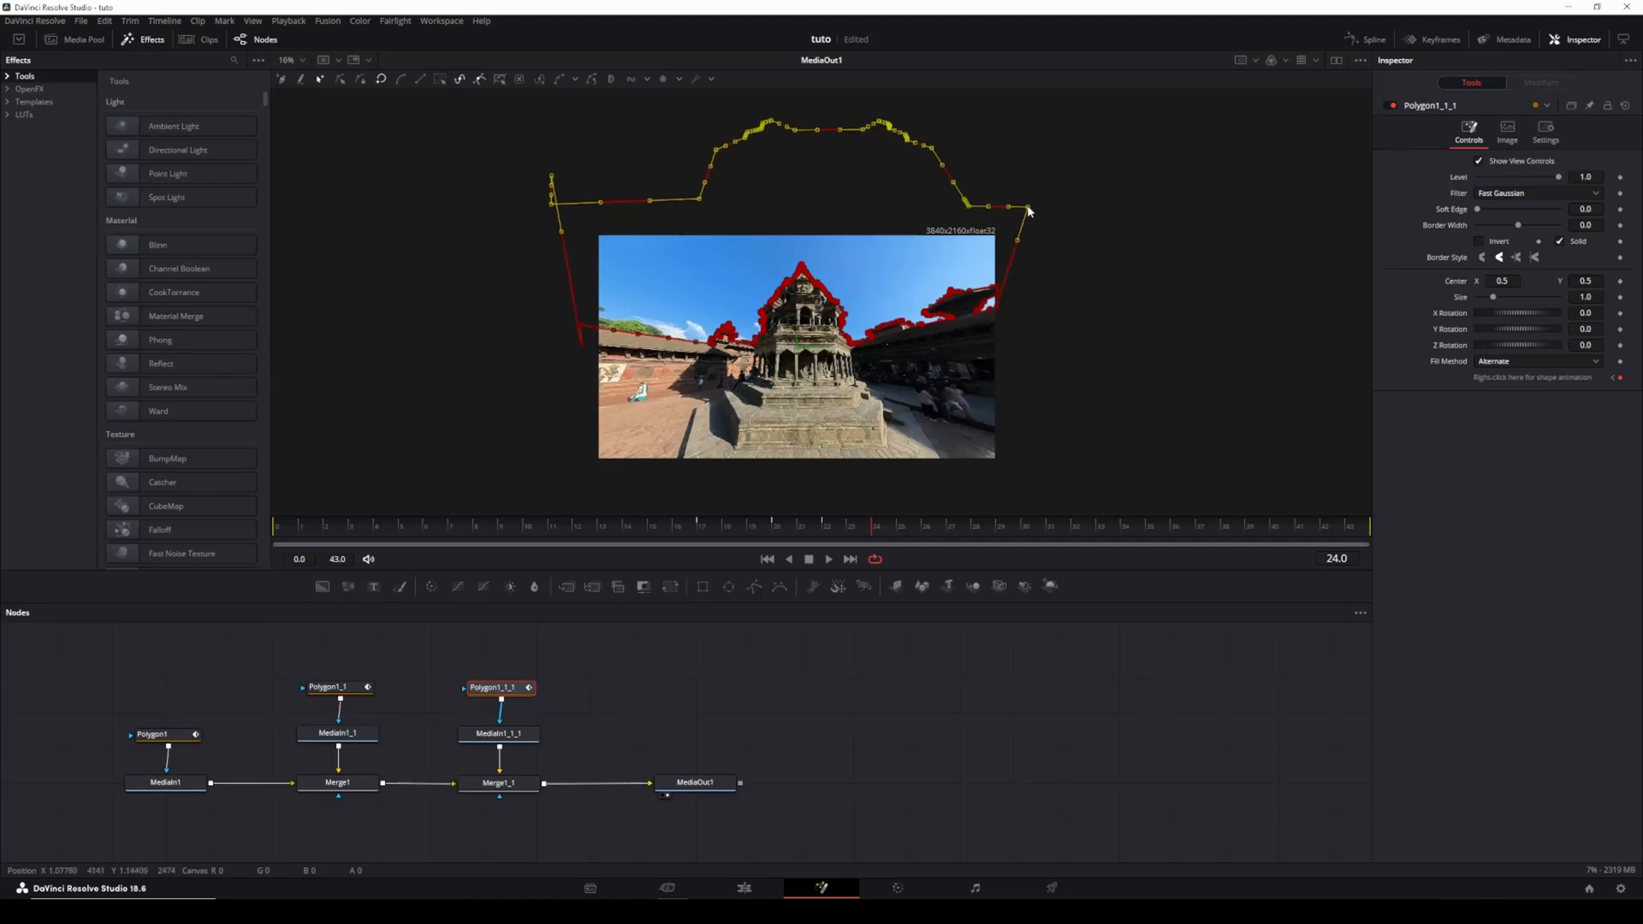
{"action": "scroll", "coordinate": [542, 322], "scroll_direction": "up", "scroll_amount": 3}
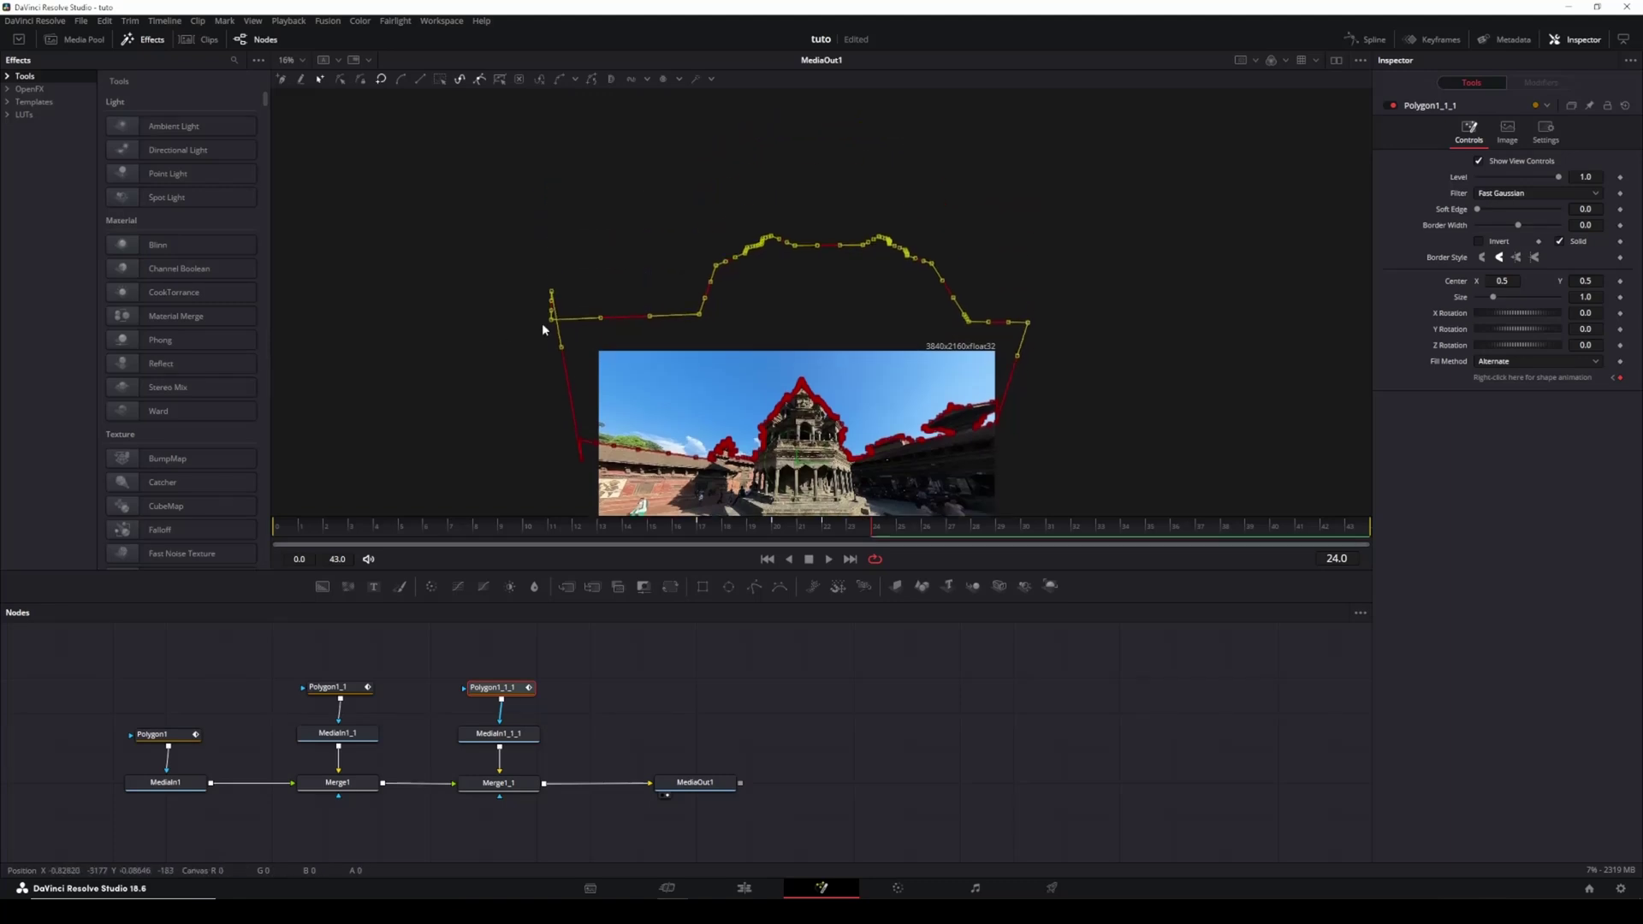
{"action": "left_click", "coordinate": [1129, 341]}
{"action": "left_click_drag", "start_coordinate": [1061, 402], "coordinate": [1106, 318]}
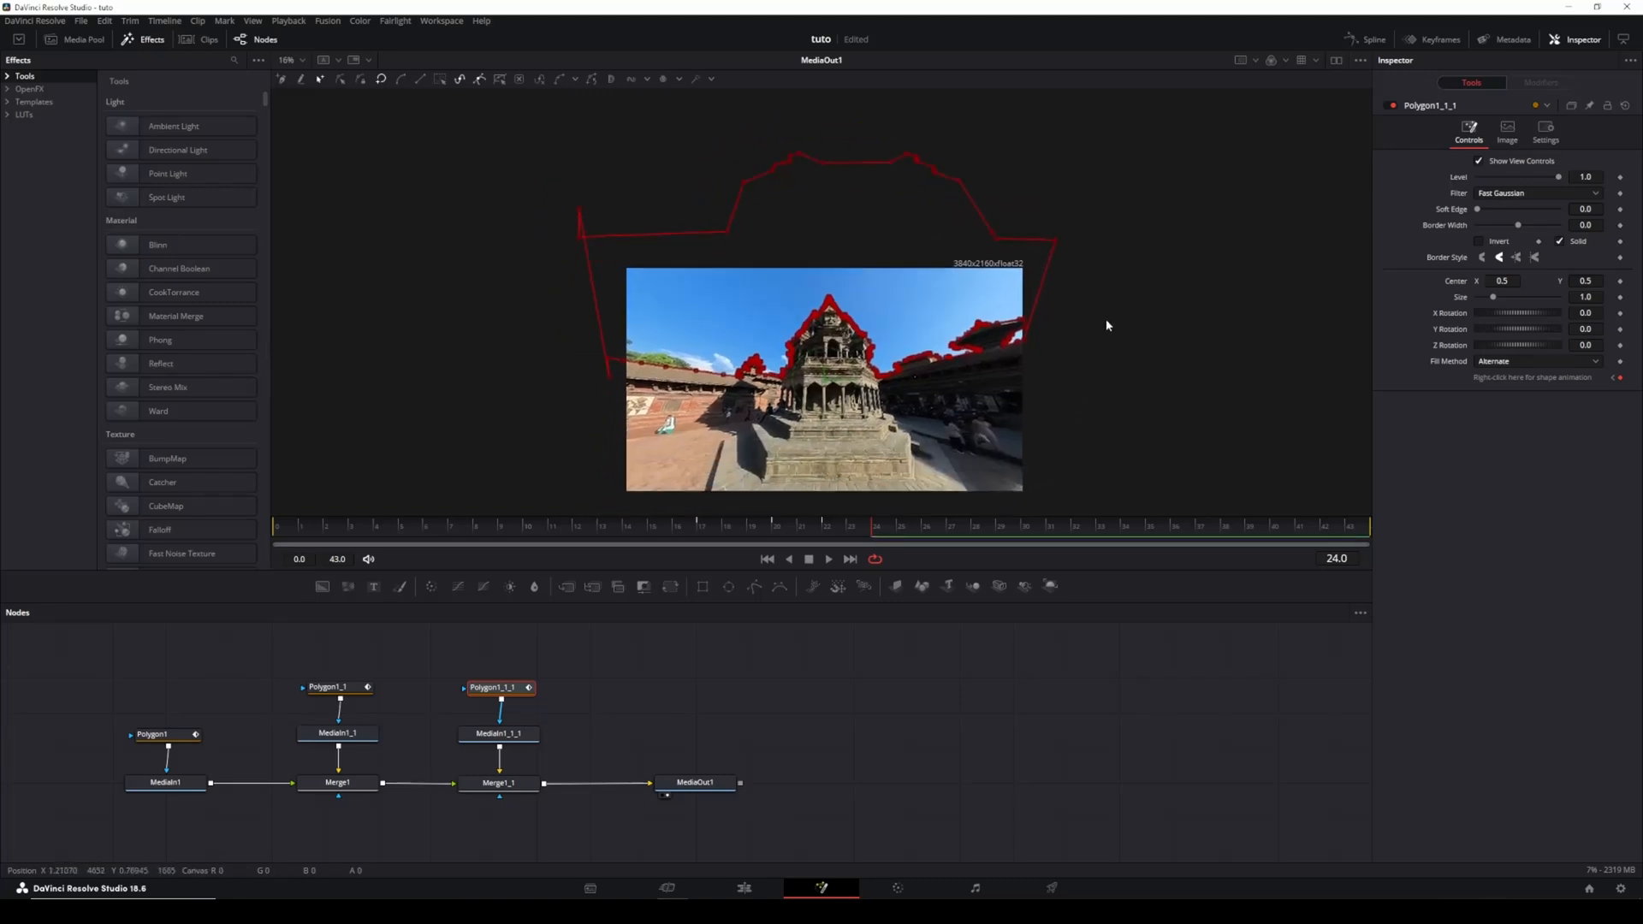
{"action": "scroll", "coordinate": [669, 364], "scroll_direction": "up", "scroll_amount": 5}
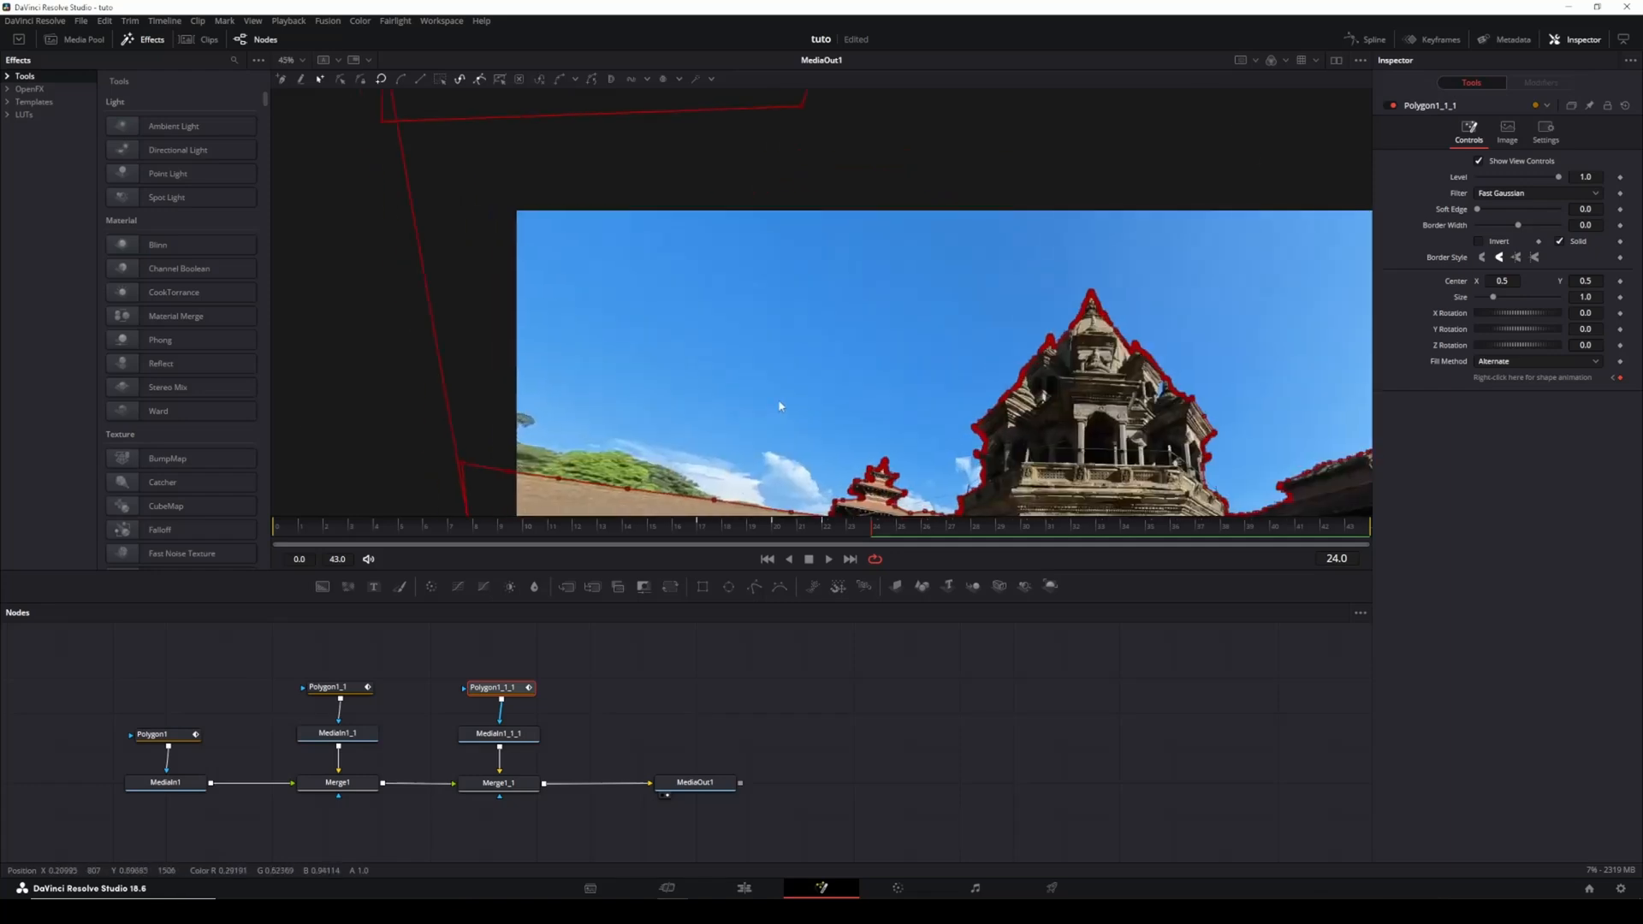
{"action": "scroll", "coordinate": [669, 363], "scroll_direction": "up", "scroll_amount": 2}
{"action": "scroll", "coordinate": [685, 402], "scroll_direction": "down", "scroll_amount": 5}
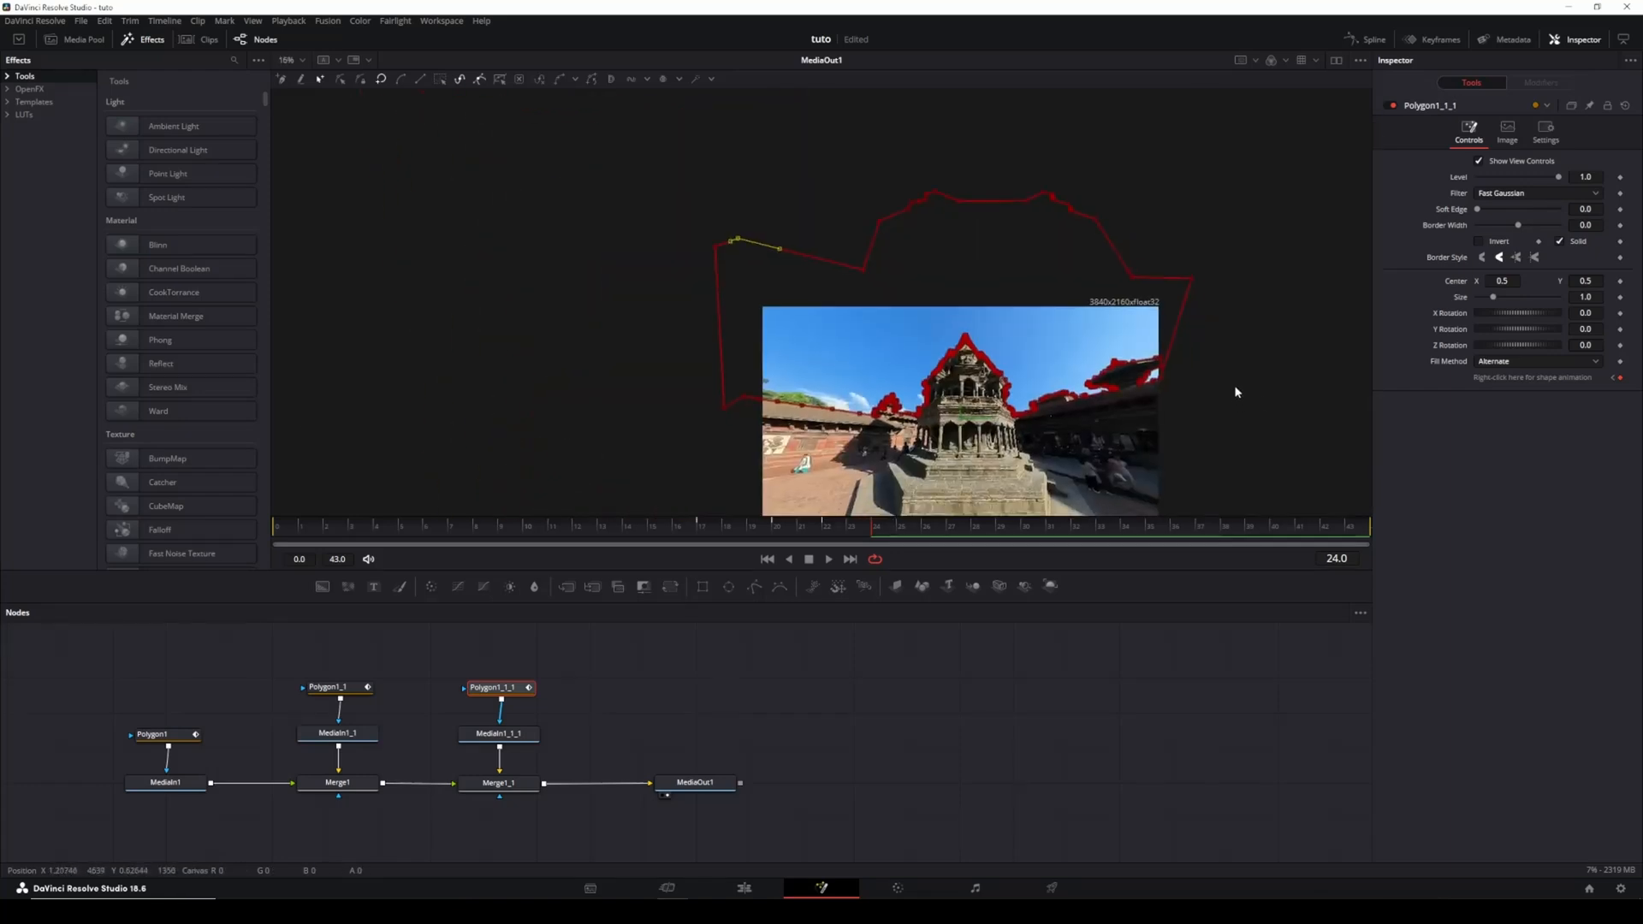
{"action": "scroll", "coordinate": [1218, 376], "scroll_direction": "down", "scroll_amount": 2}
{"action": "scroll", "coordinate": [1142, 367], "scroll_direction": "down", "scroll_amount": 1}
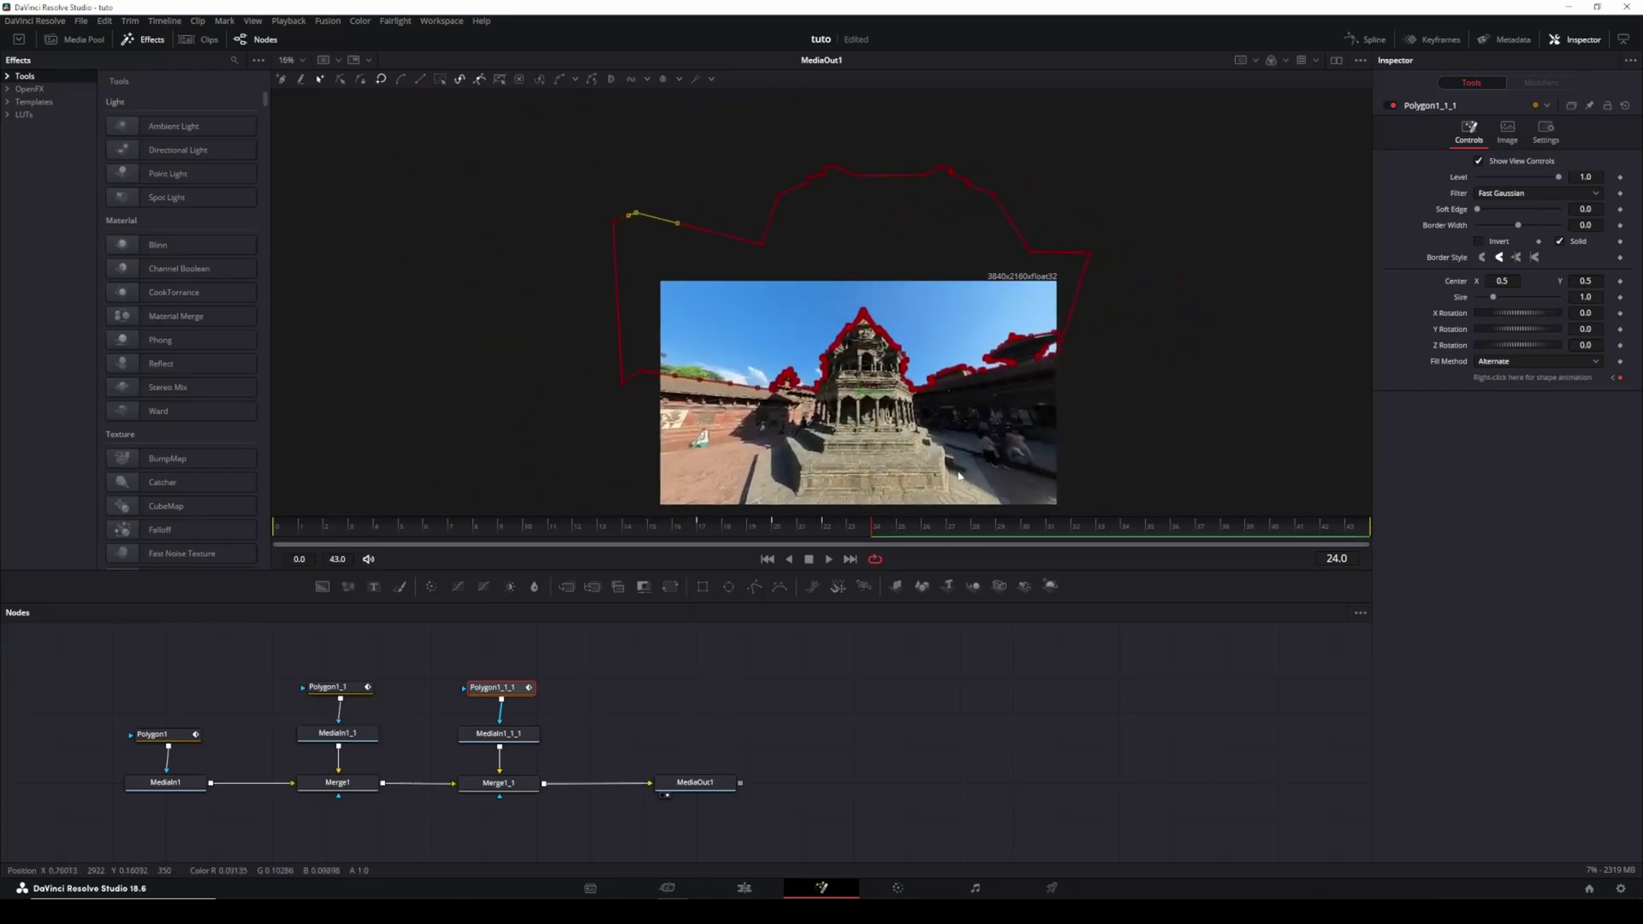
Step: Insert a DVE node after MediaIn1 and make room for it in the node graph
{"action": "left_click", "coordinate": [757, 666]}
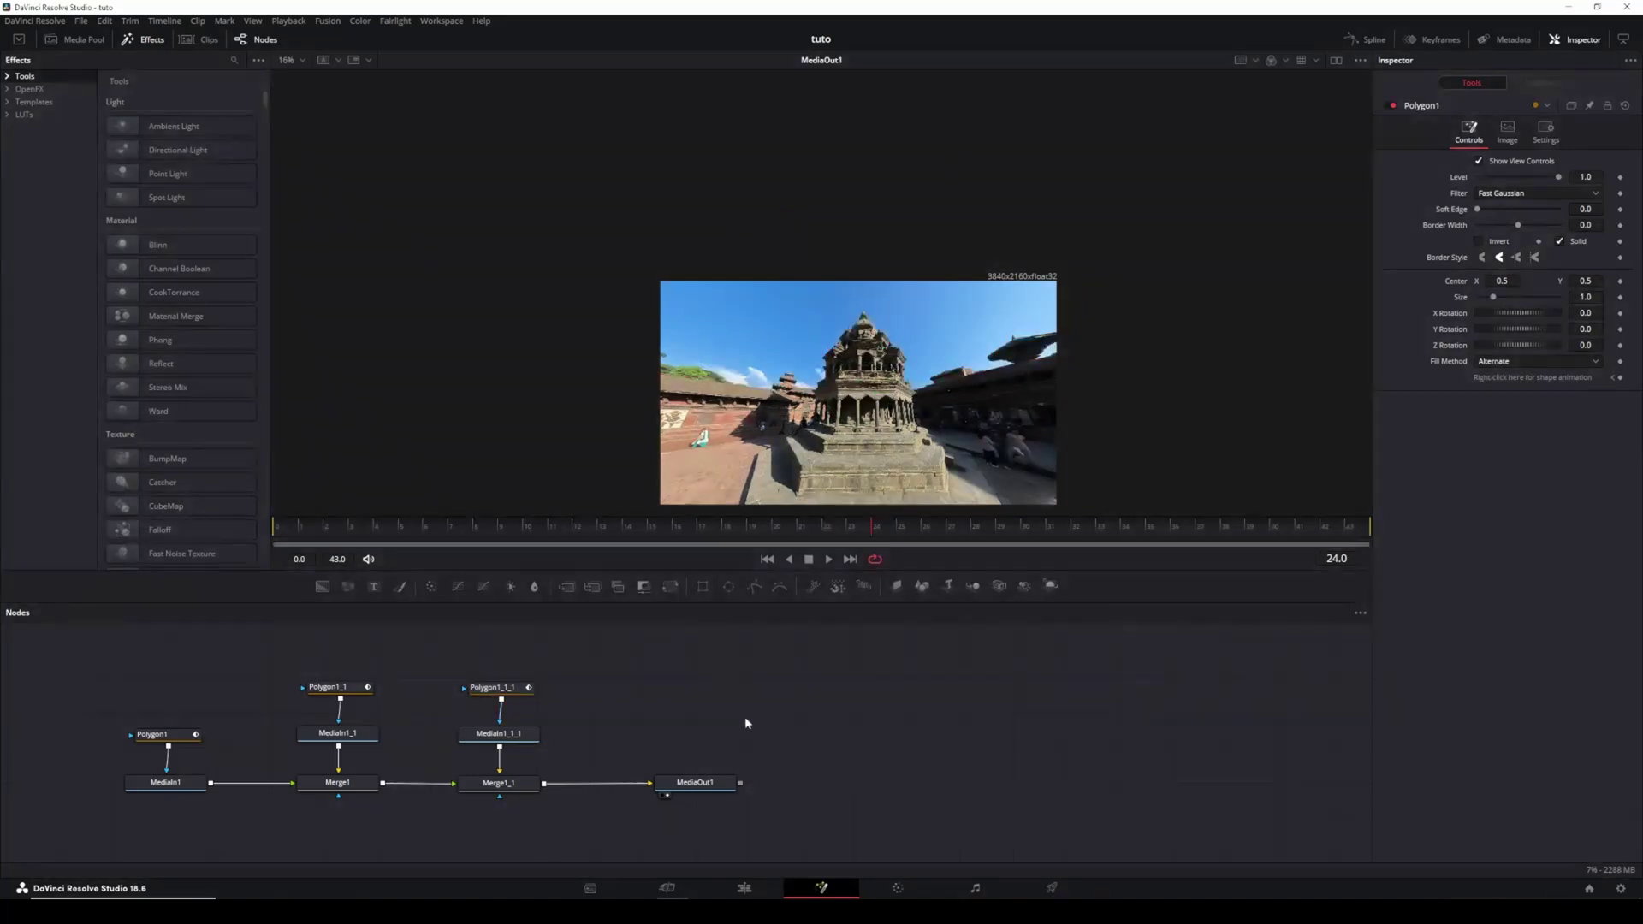
{"action": "left_click", "coordinate": [165, 782]}
{"action": "key", "text": "shift+space"}
{"action": "type", "text": "dv"}
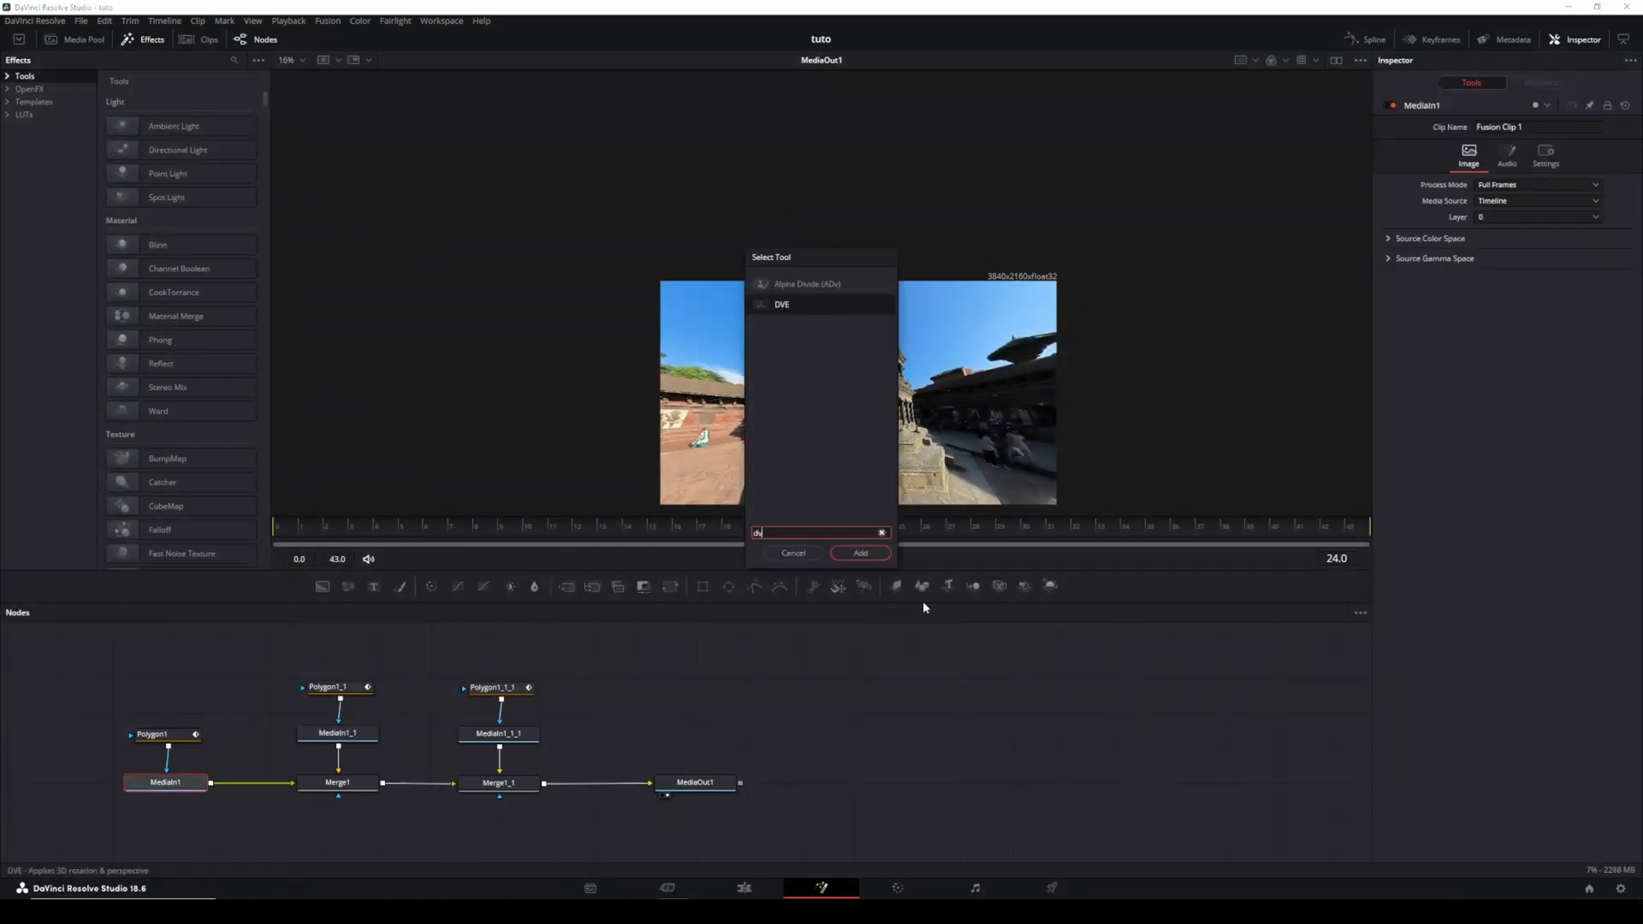
{"action": "left_click", "coordinate": [836, 306]}
{"action": "left_click", "coordinate": [860, 554]}
{"action": "mouse_move", "coordinate": [301, 694]}
{"action": "left_mouse_down"}
{"action": "mouse_move", "coordinate": [386, 771]}
{"action": "mouse_move", "coordinate": [418, 727]}
{"action": "left_mouse_up"}
{"action": "scroll", "coordinate": [1125, 404], "scroll_direction": "up", "scroll_amount": 2}
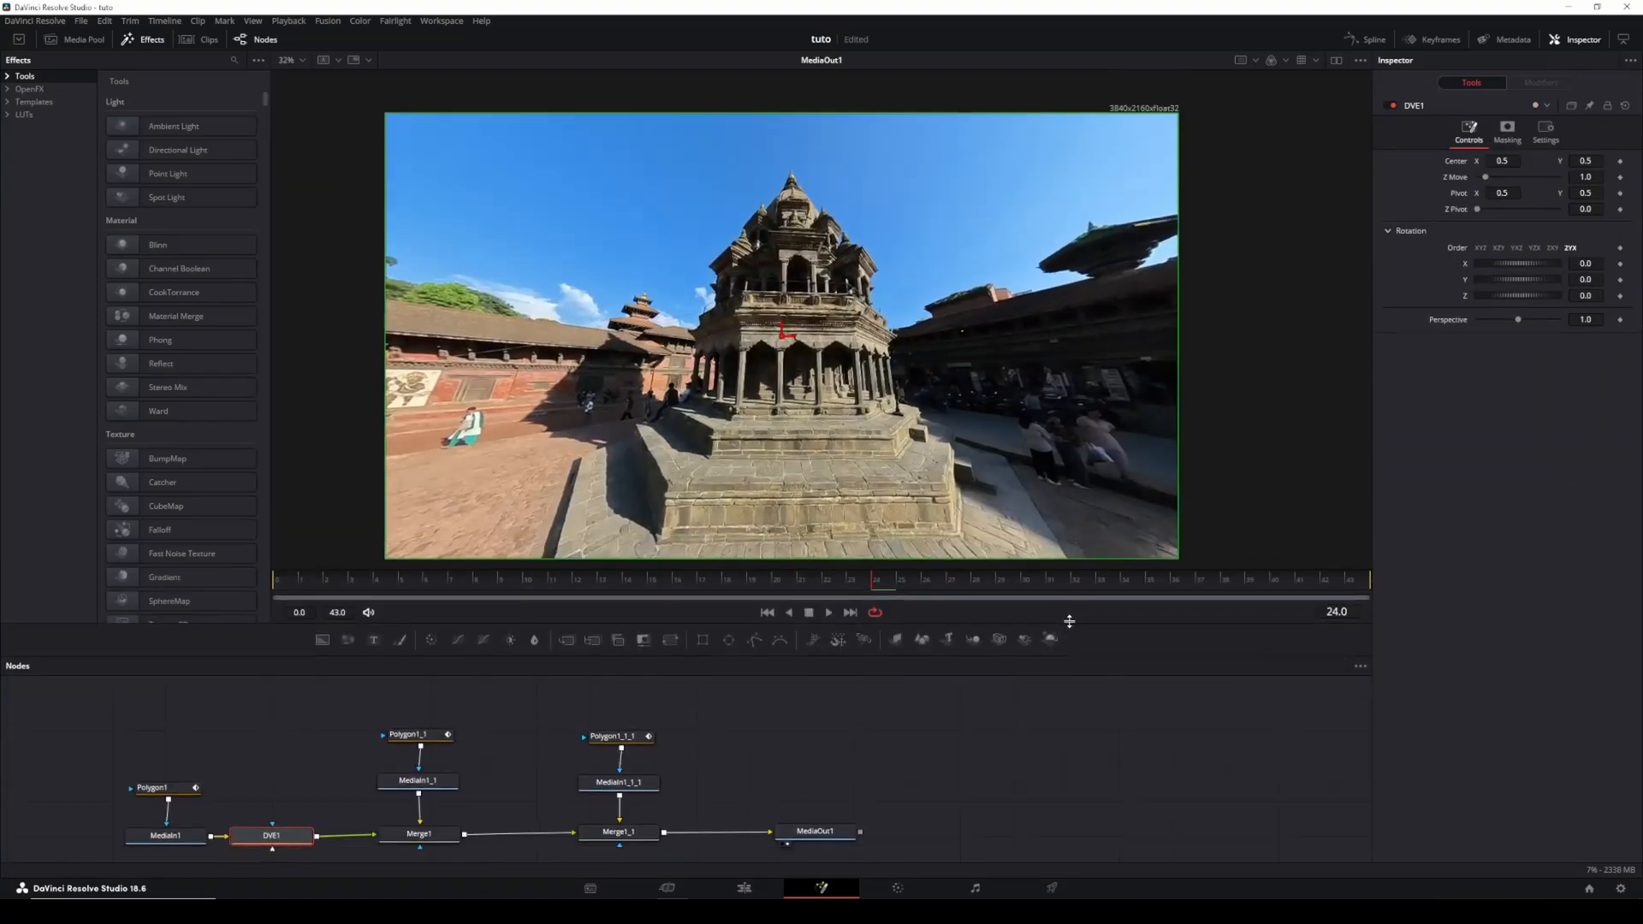
{"action": "left_click_drag", "start_coordinate": [822, 603], "coordinate": [821, 658]}
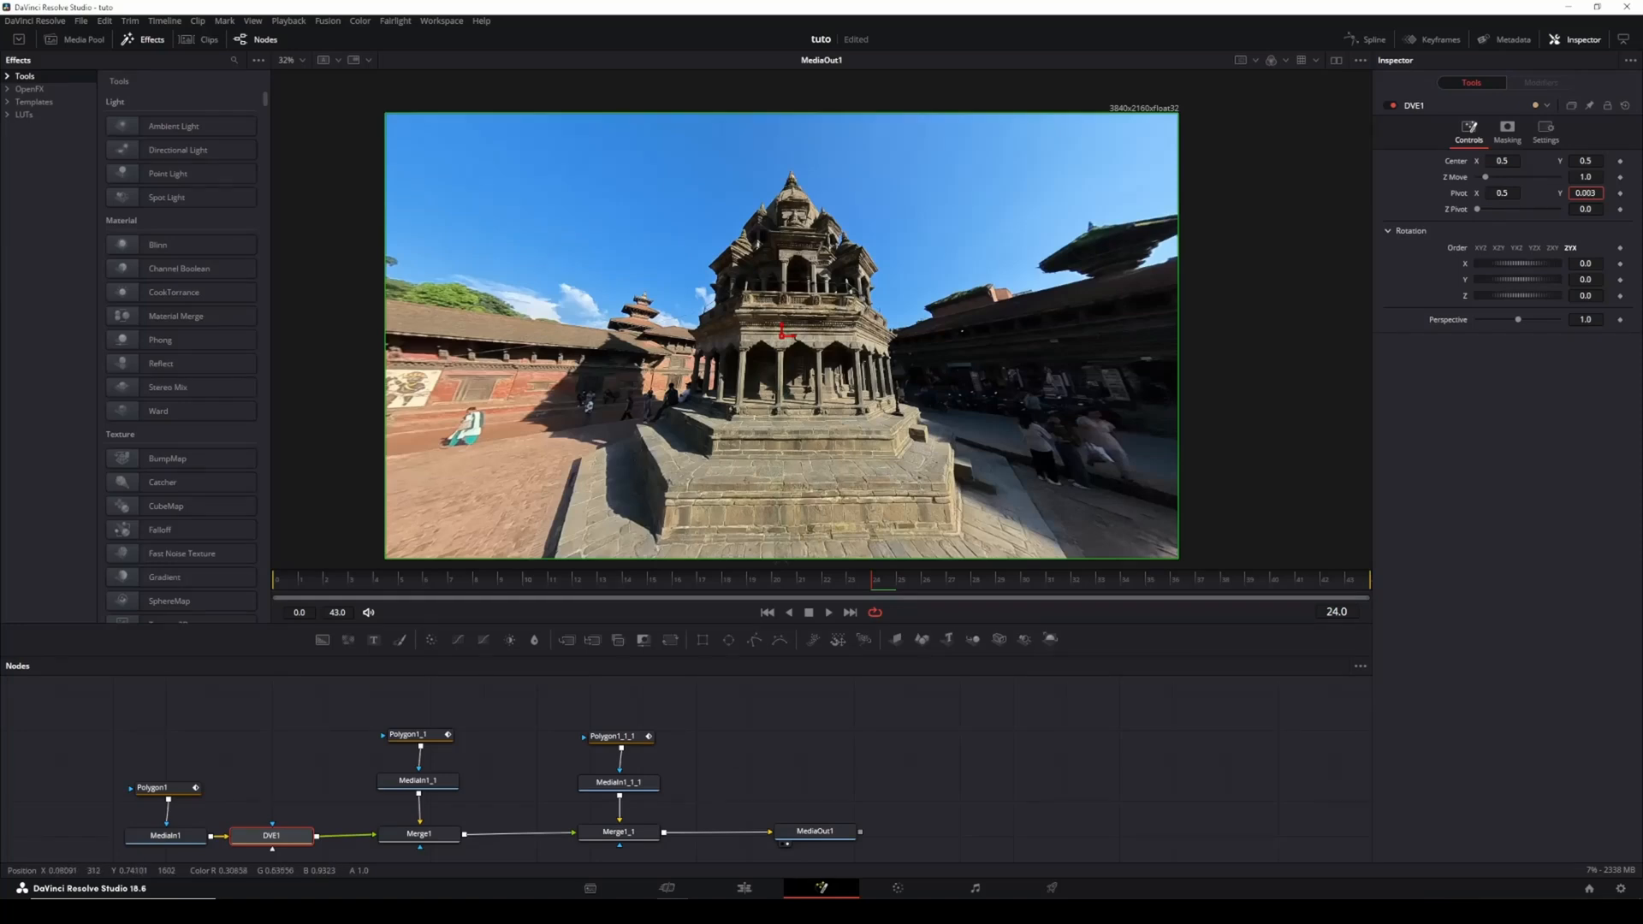
{"action": "scroll", "coordinate": [793, 340], "scroll_direction": "down", "scroll_amount": 5}
{"action": "scroll", "coordinate": [790, 341], "scroll_direction": "up", "scroll_amount": 5}
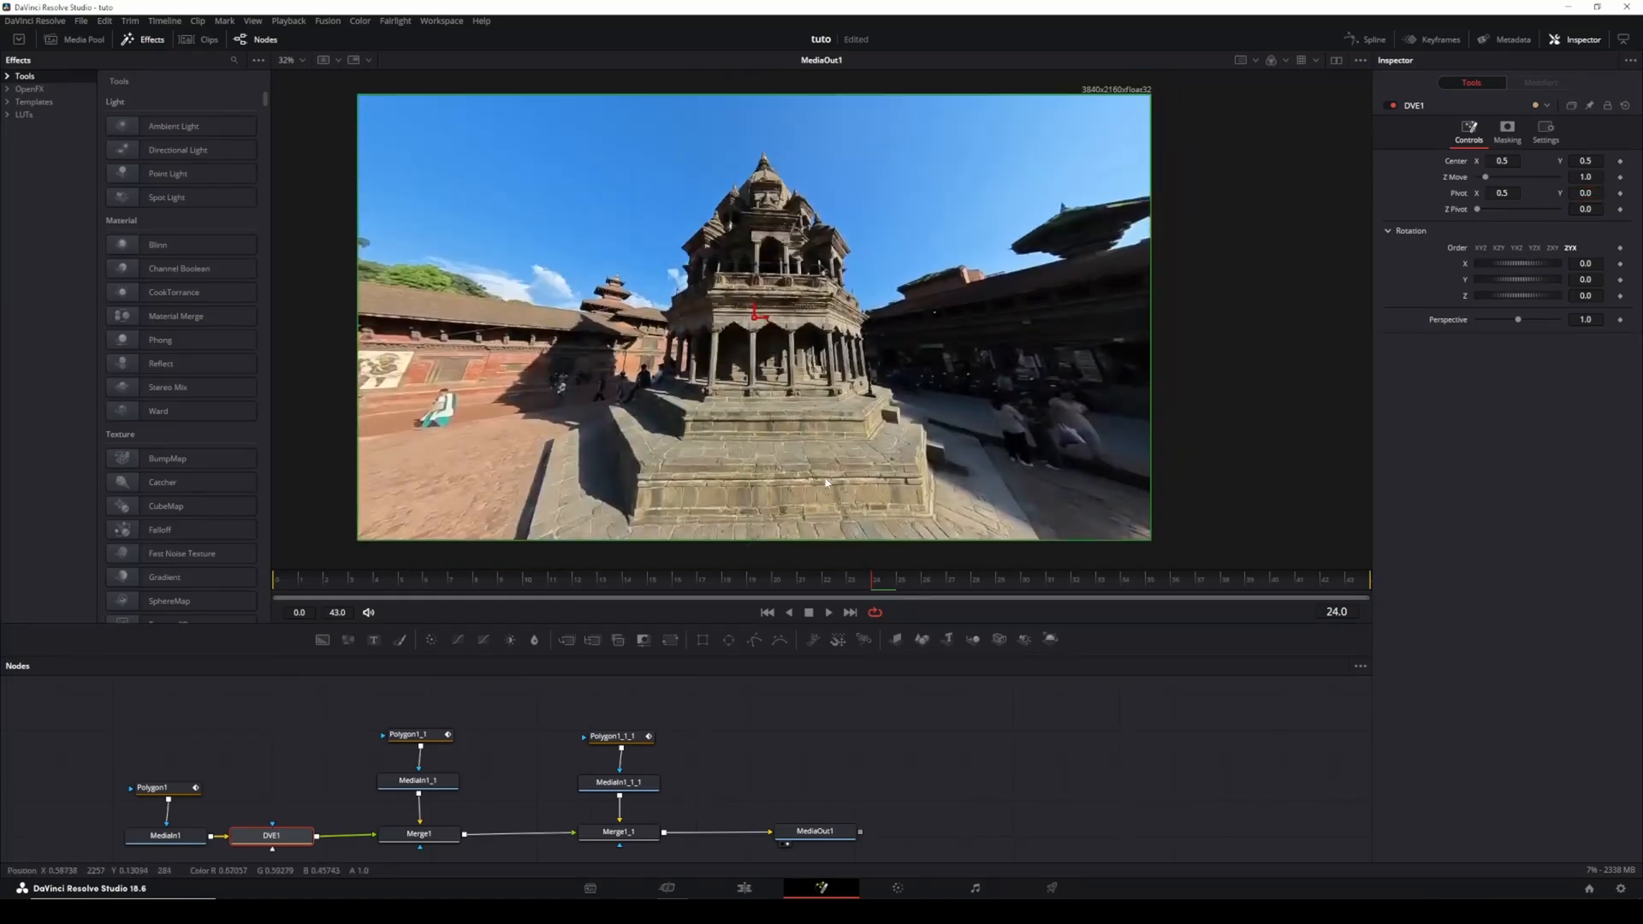
{"action": "scroll", "coordinate": [822, 481], "scroll_direction": "up", "scroll_amount": 3}
{"action": "scroll", "coordinate": [810, 449], "scroll_direction": "up", "scroll_amount": 3}
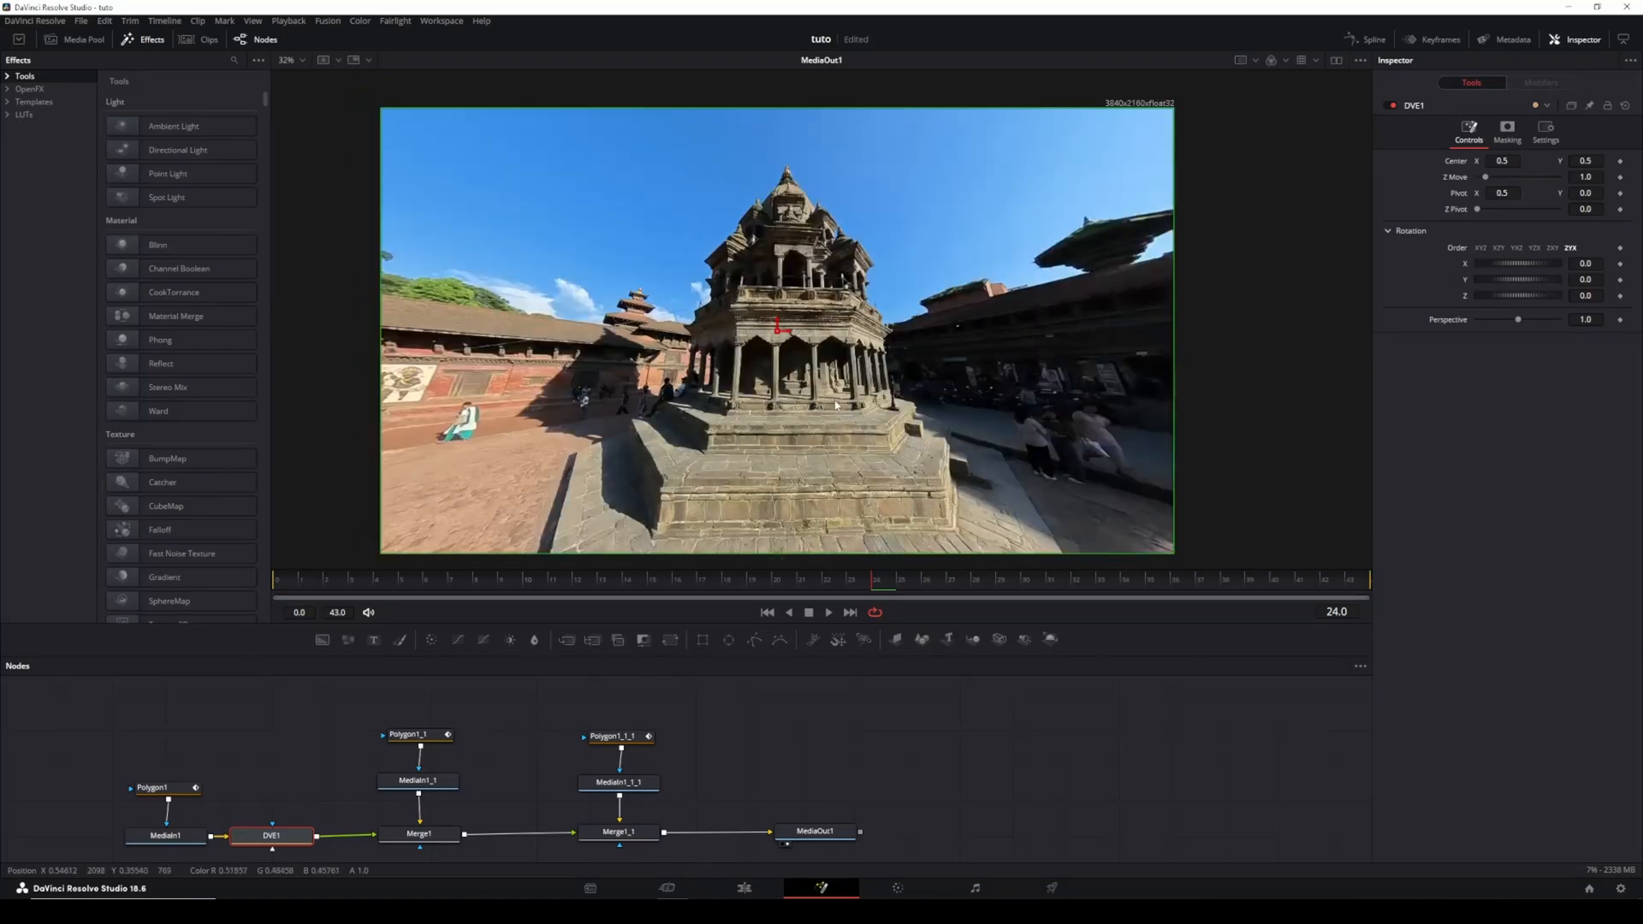
{"action": "scroll", "coordinate": [822, 385], "scroll_direction": "down", "scroll_amount": 5}
{"action": "scroll", "coordinate": [911, 560], "scroll_direction": "up", "scroll_amount": 5}
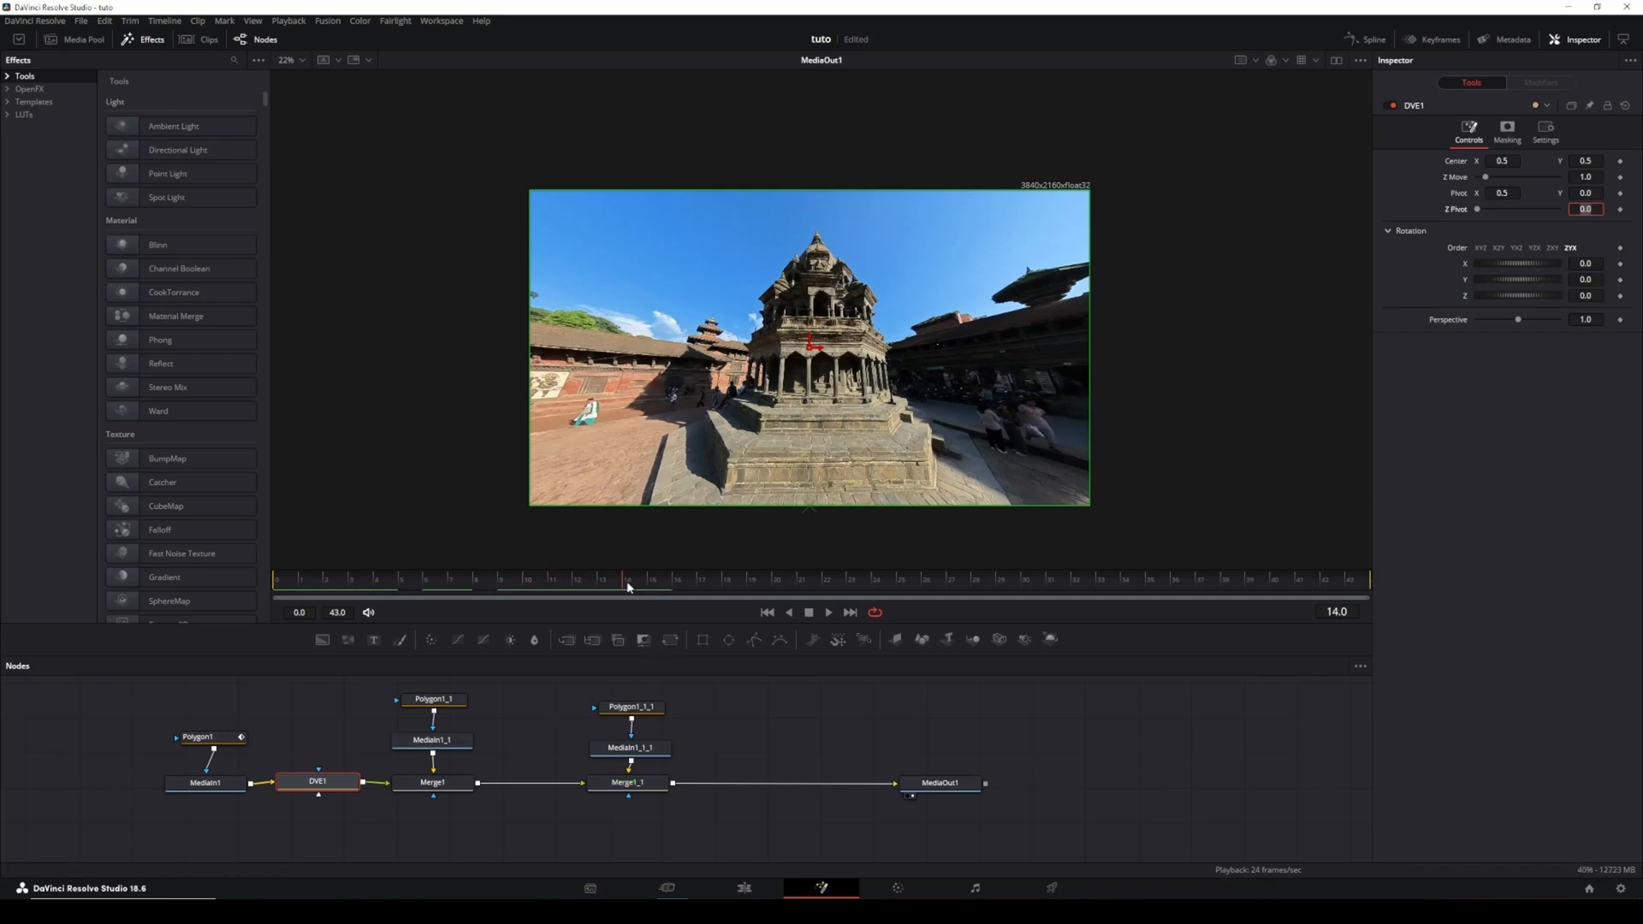
Step: Keyframe DVE1's Rotation X at -90 and scrub to preview the fold-up
{"action": "left_click", "coordinate": [1619, 267]}
{"action": "left_click", "coordinate": [1593, 265]}
{"action": "type", "text": "-90"}
{"action": "key", "text": "Tab"}
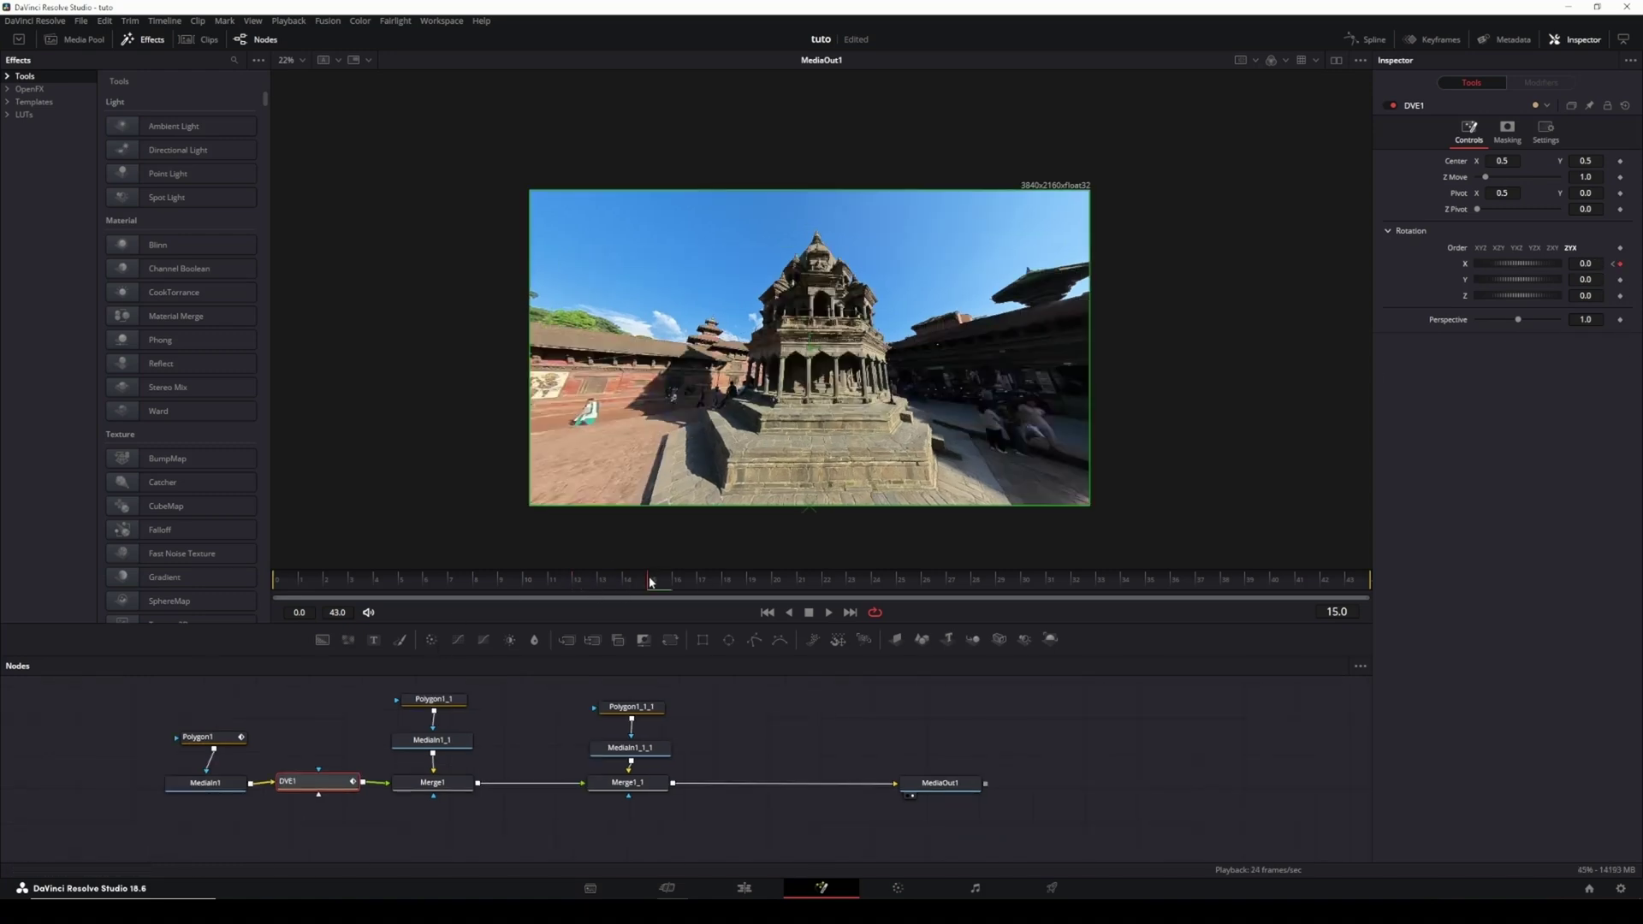
{"action": "left_click_drag", "start_coordinate": [650, 582], "coordinate": [734, 583]}
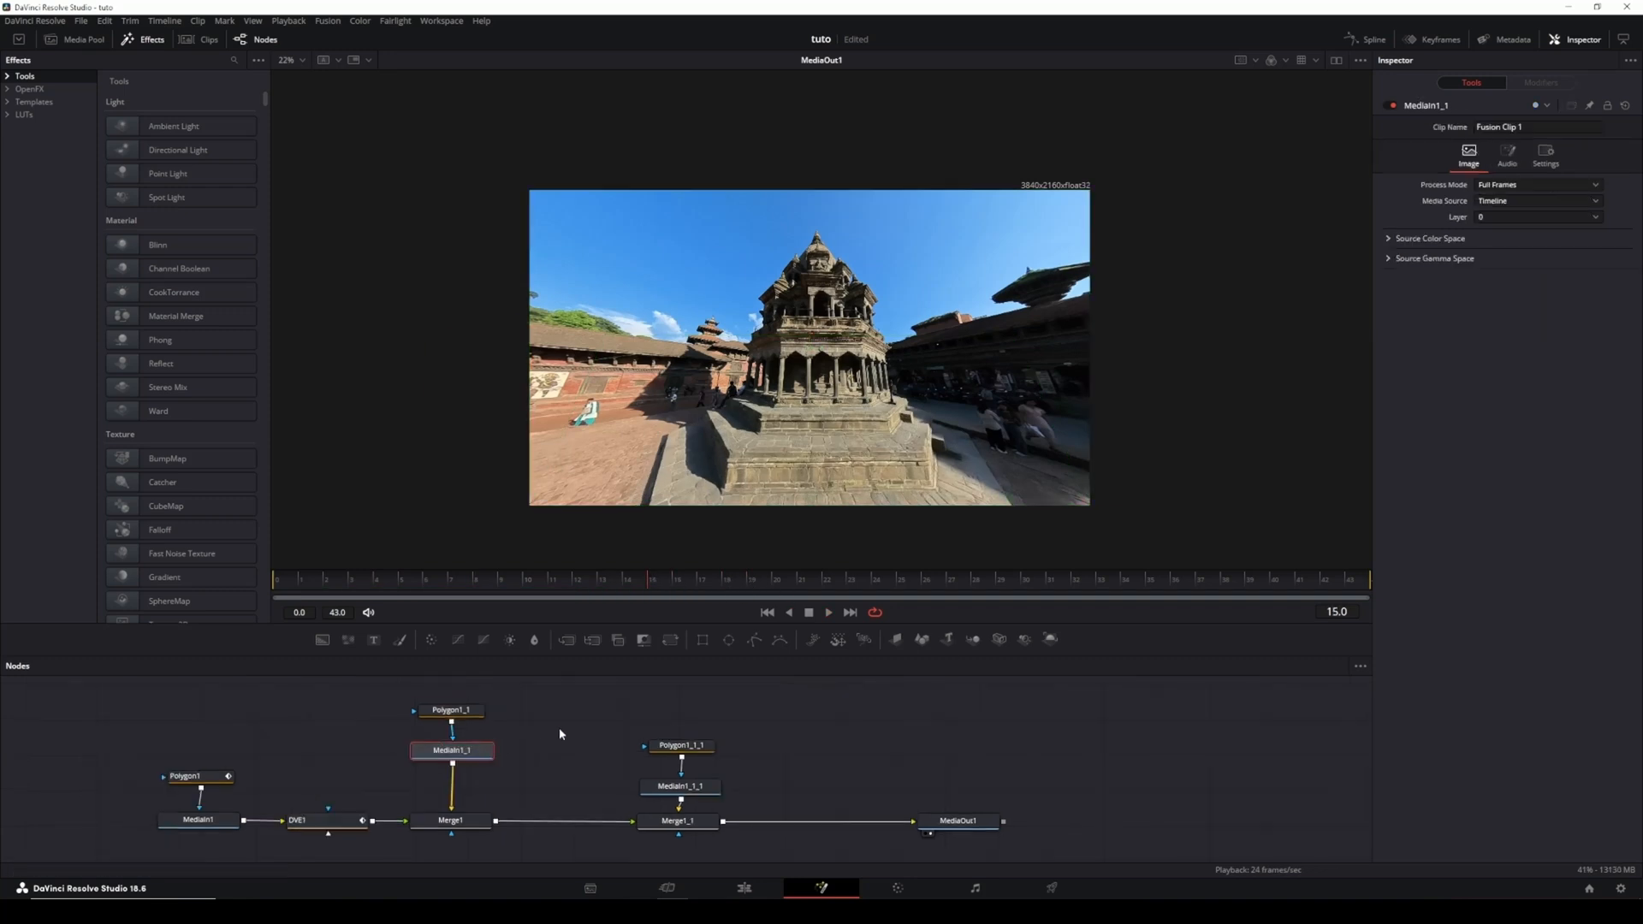
Step: Insert DVE2 after MediaIn1_1 with Pivot Y 0 and Rotation X keyed at -90
{"action": "key", "text": "shift+space"}
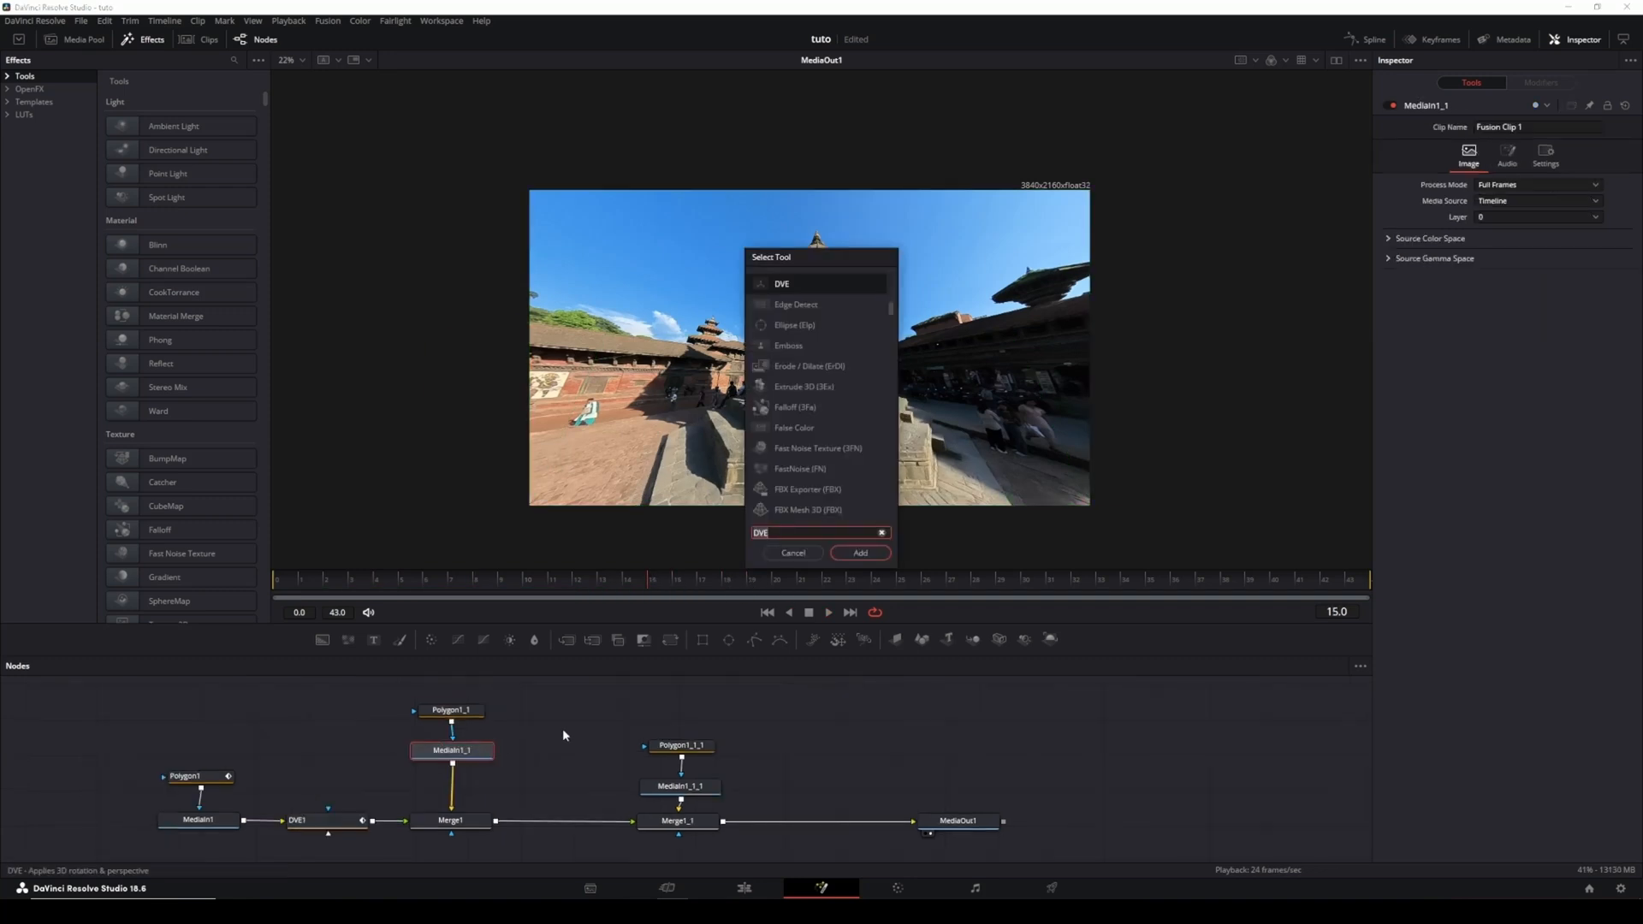
{"action": "type", "text": "dve"}
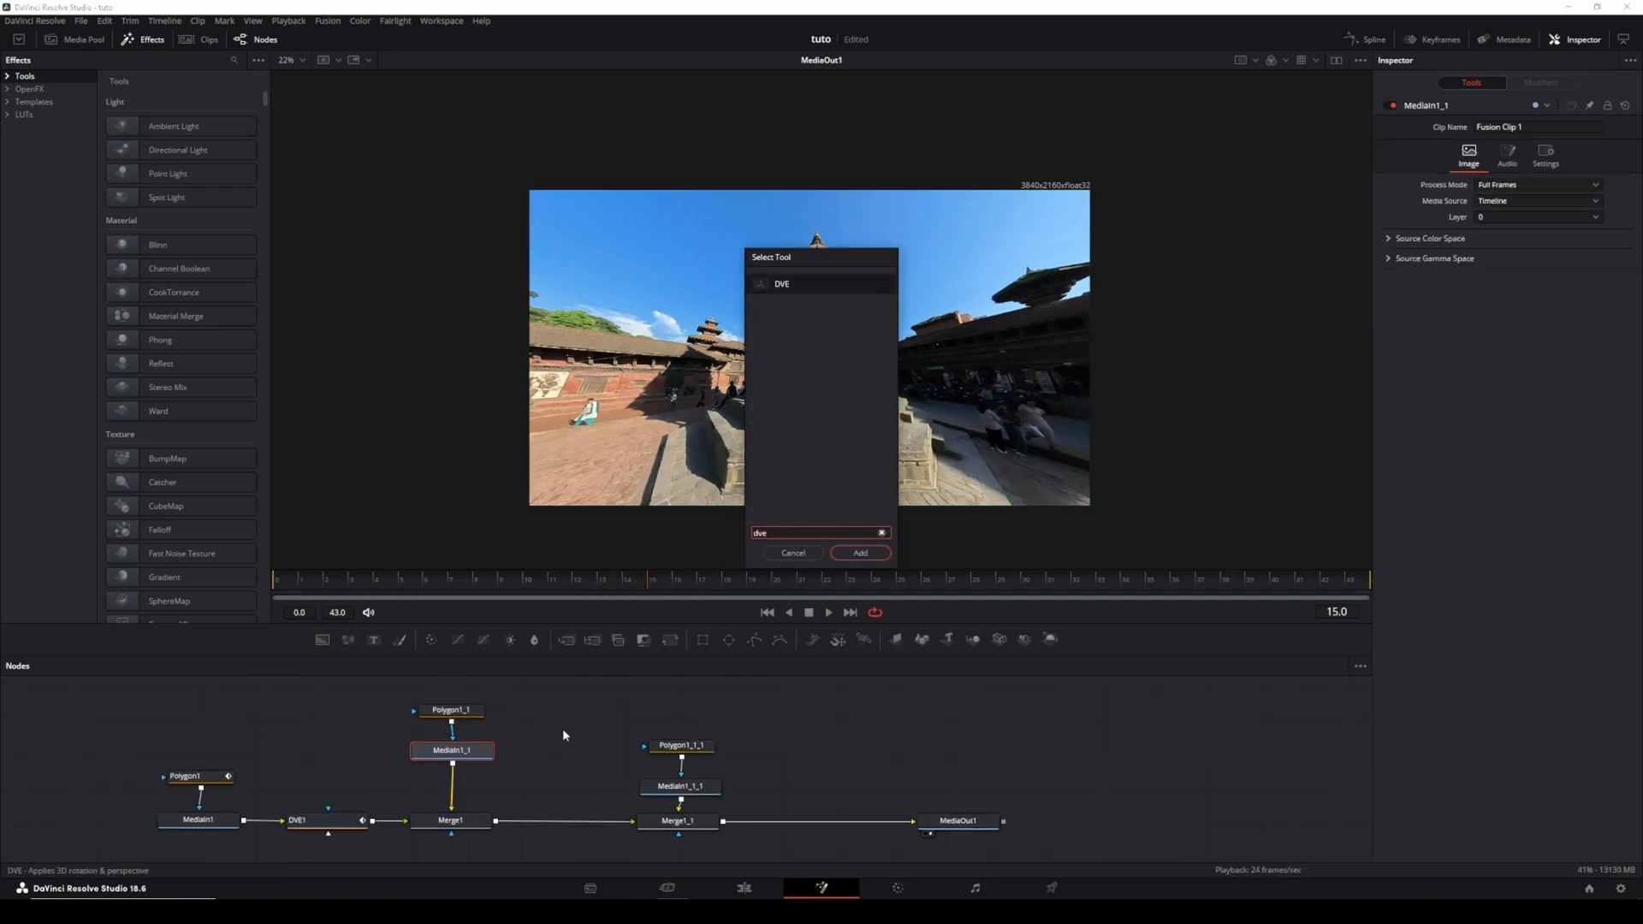
{"action": "left_click", "coordinate": [875, 554]}
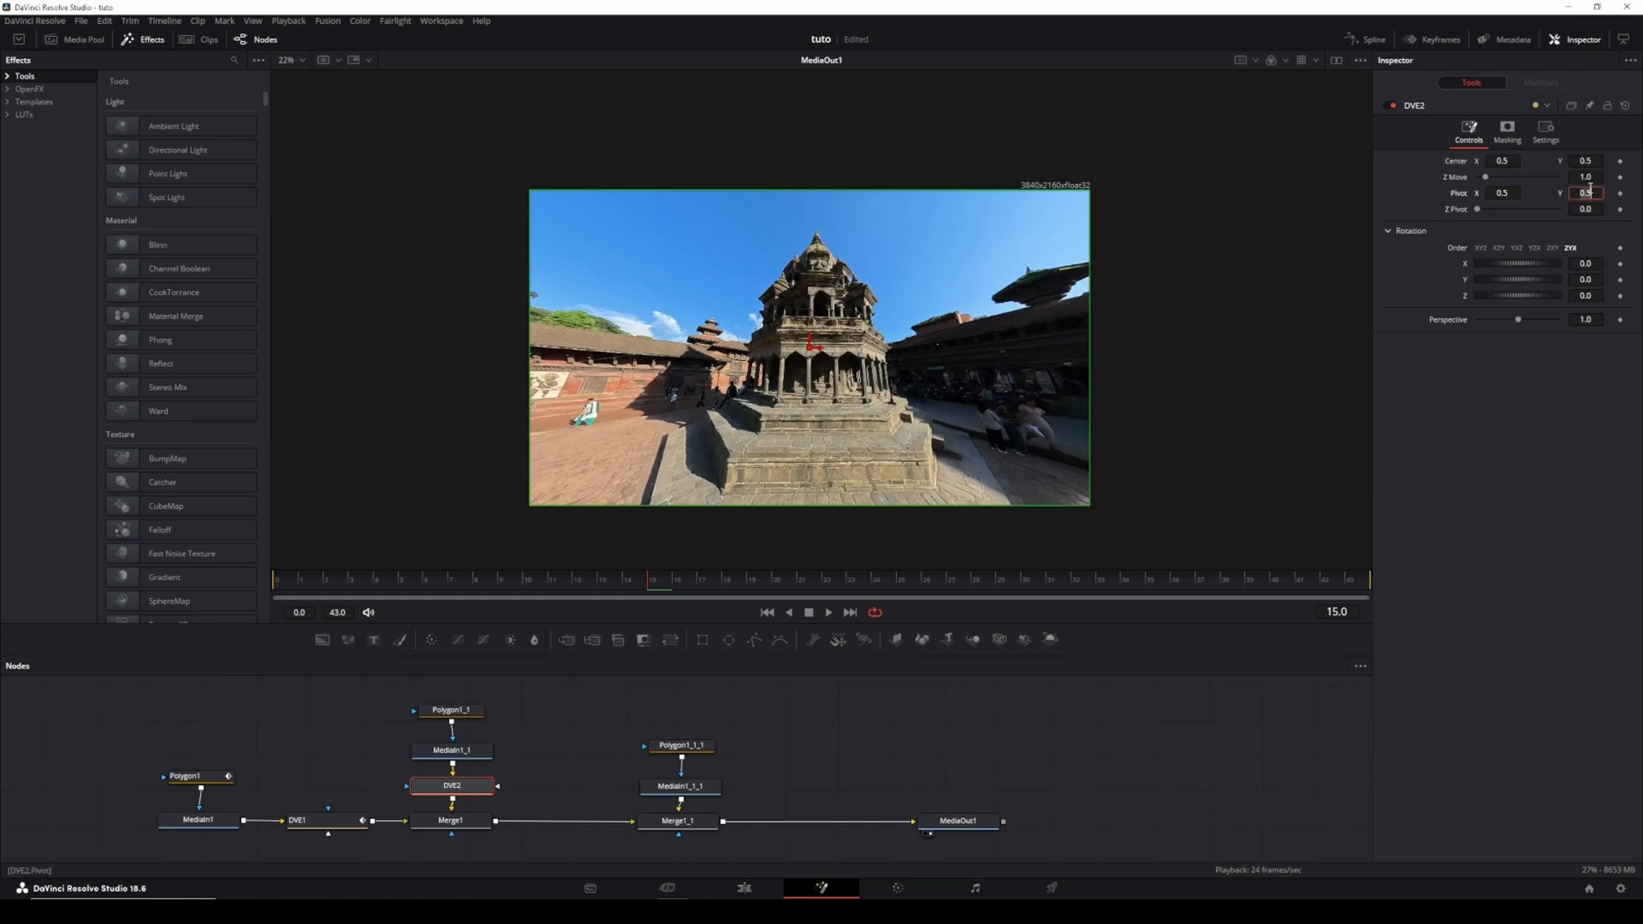
{"action": "type", "text": "0"}
{"action": "key", "text": "Return"}
{"action": "left_click_drag", "start_coordinate": [1541, 263], "coordinate": [1515, 264]}
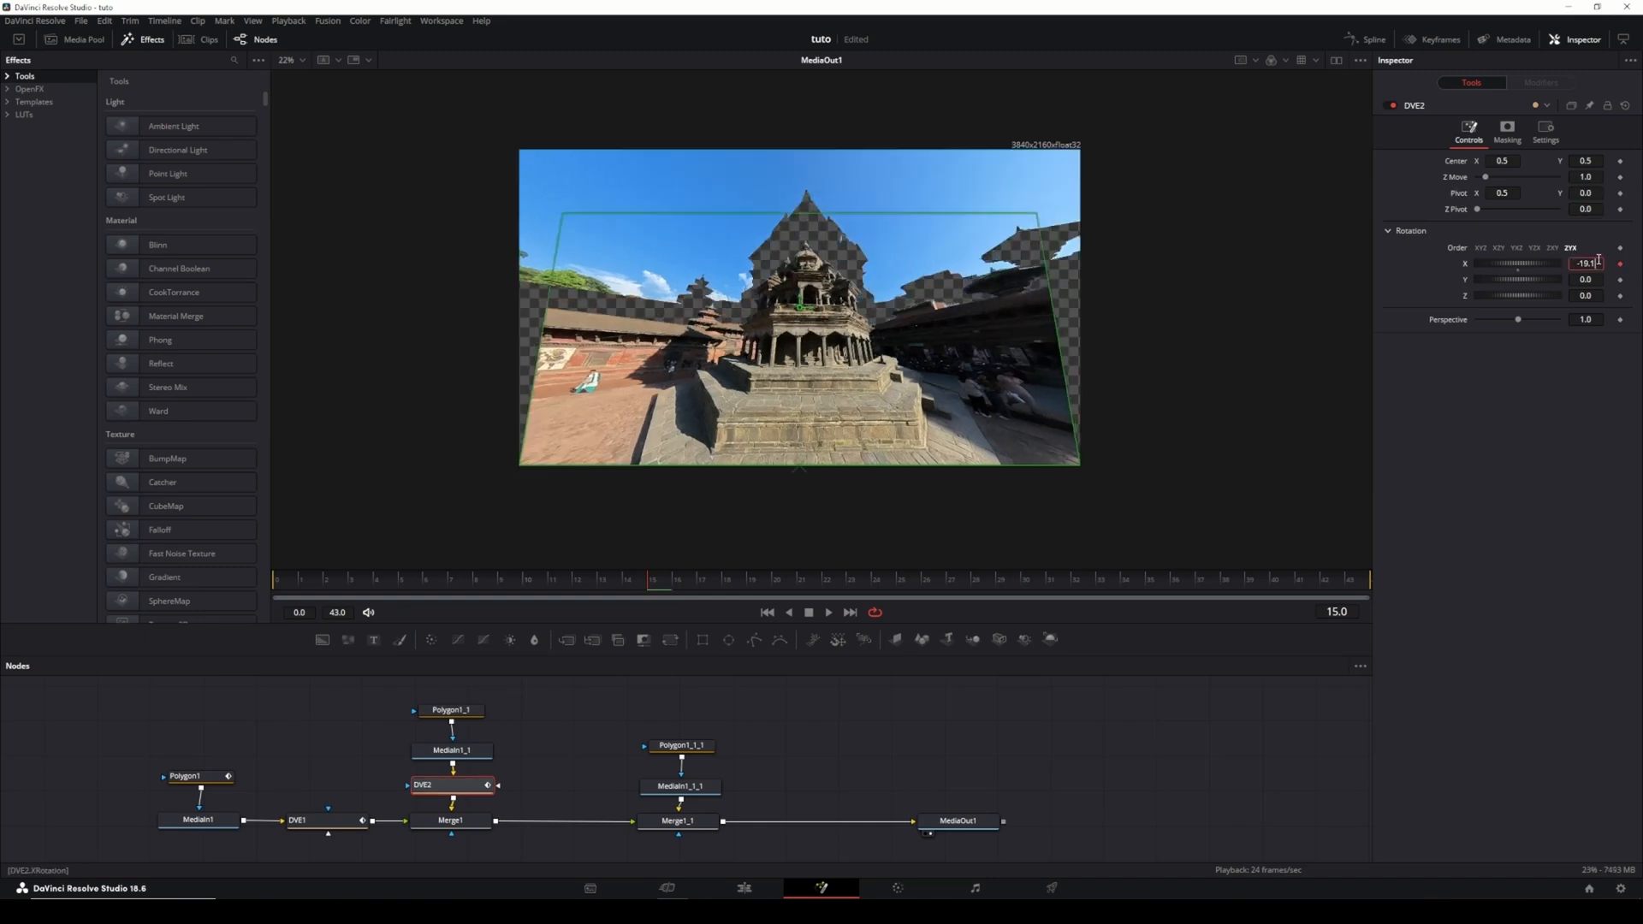
{"action": "type", "text": "-90"}
{"action": "key", "text": "Return"}
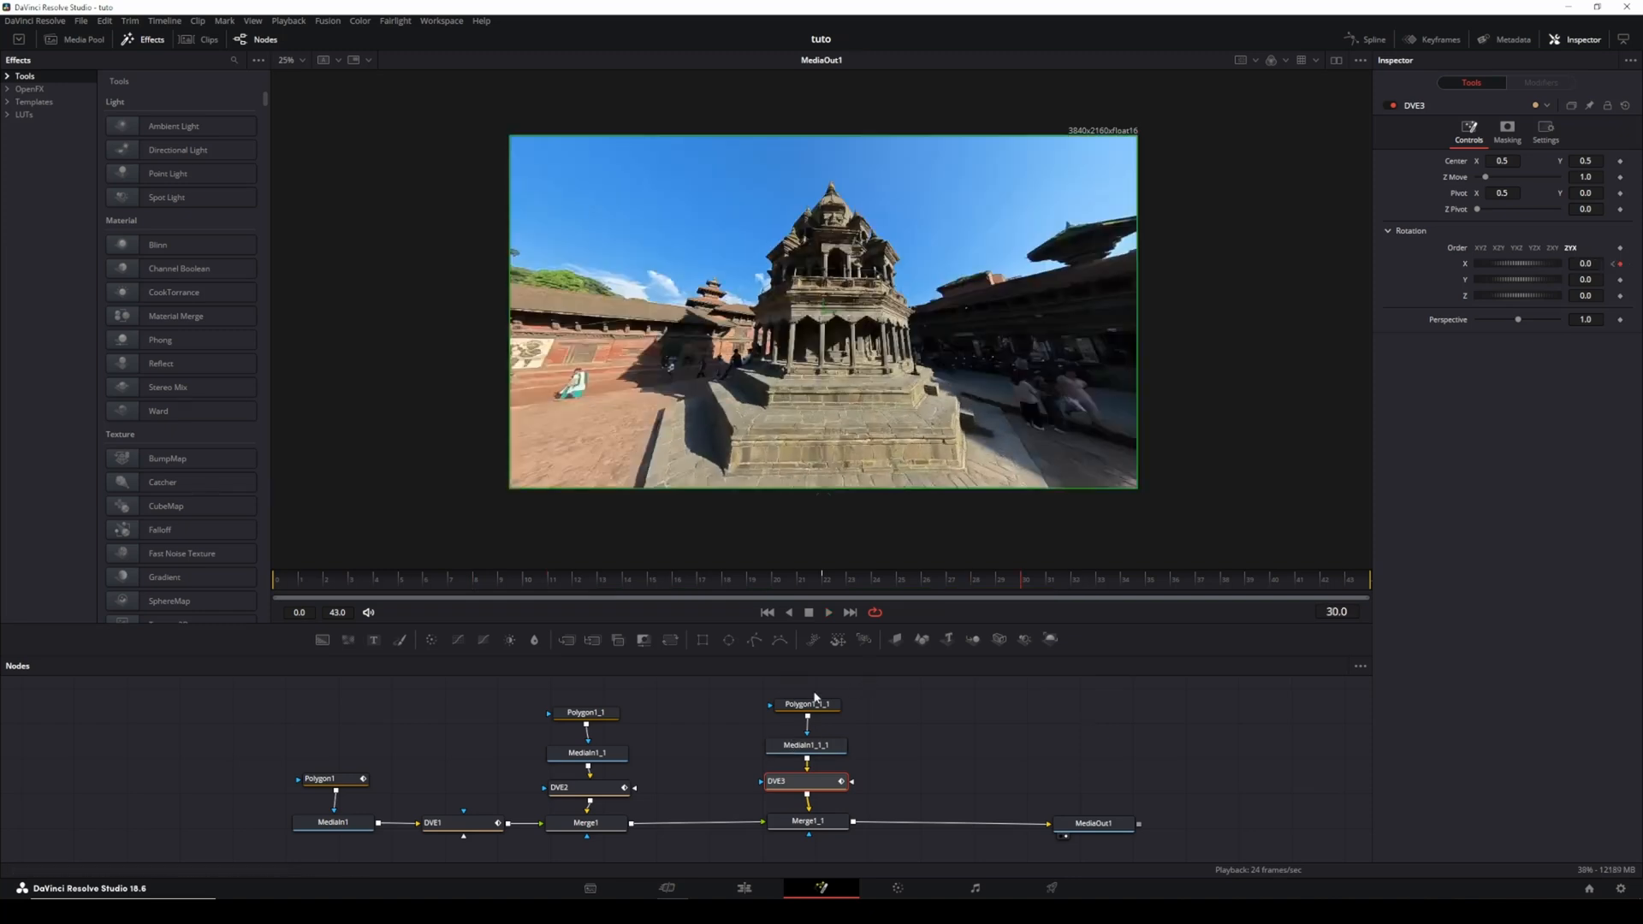
Step: Show only DVE1's X Rotation curve in the Spline editor
{"action": "left_click", "coordinate": [444, 823]}
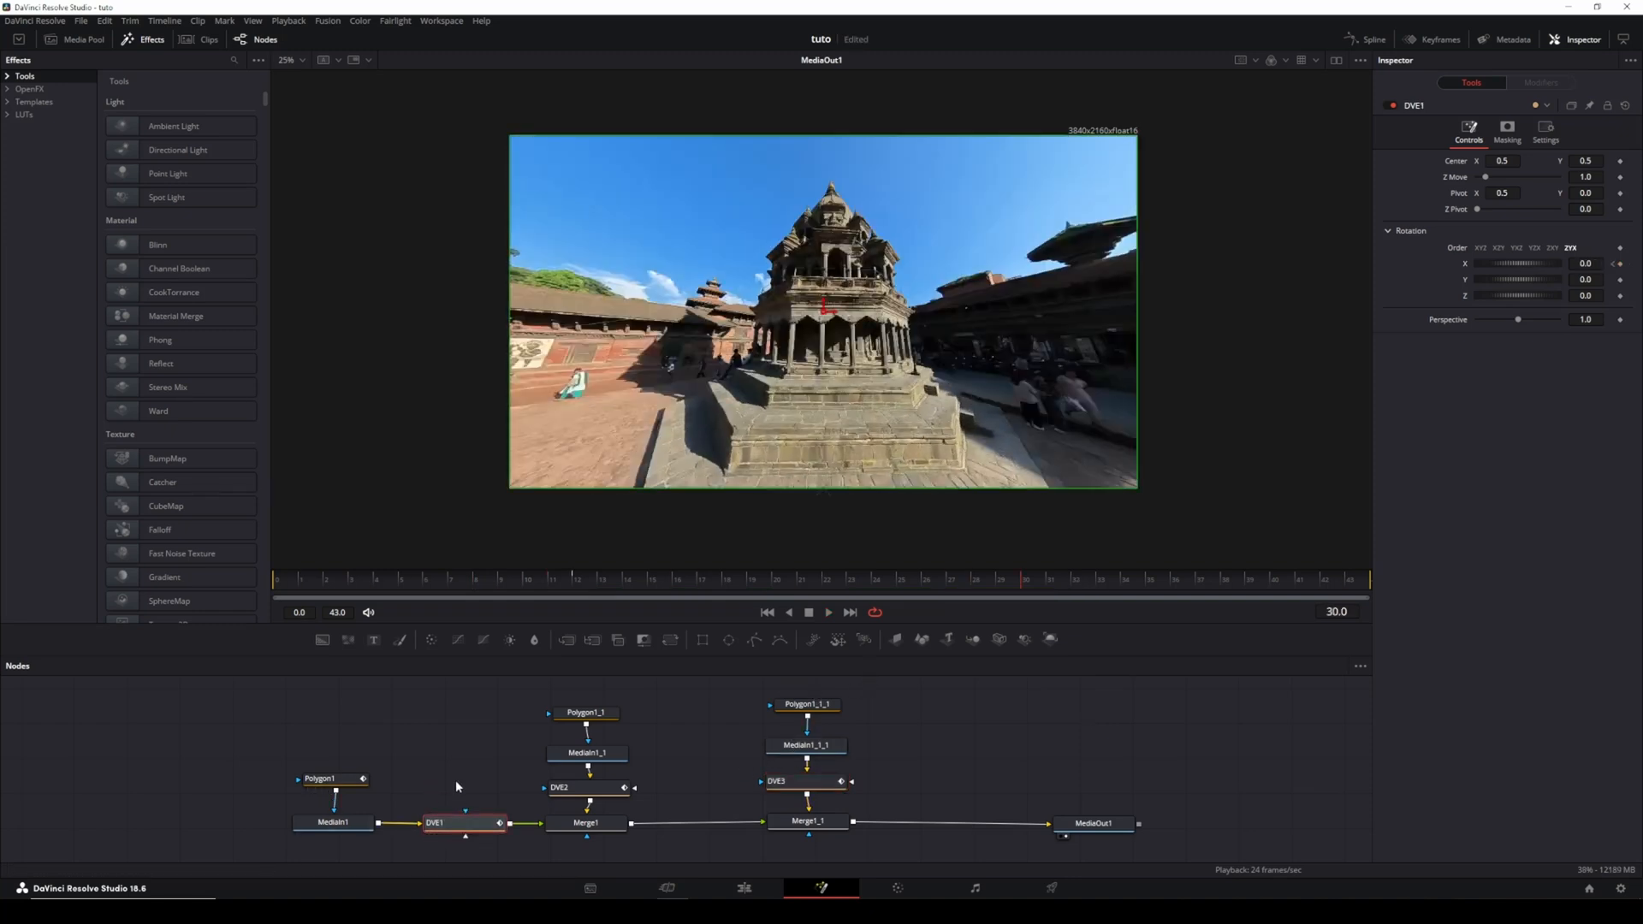
{"action": "key", "text": "F8"}
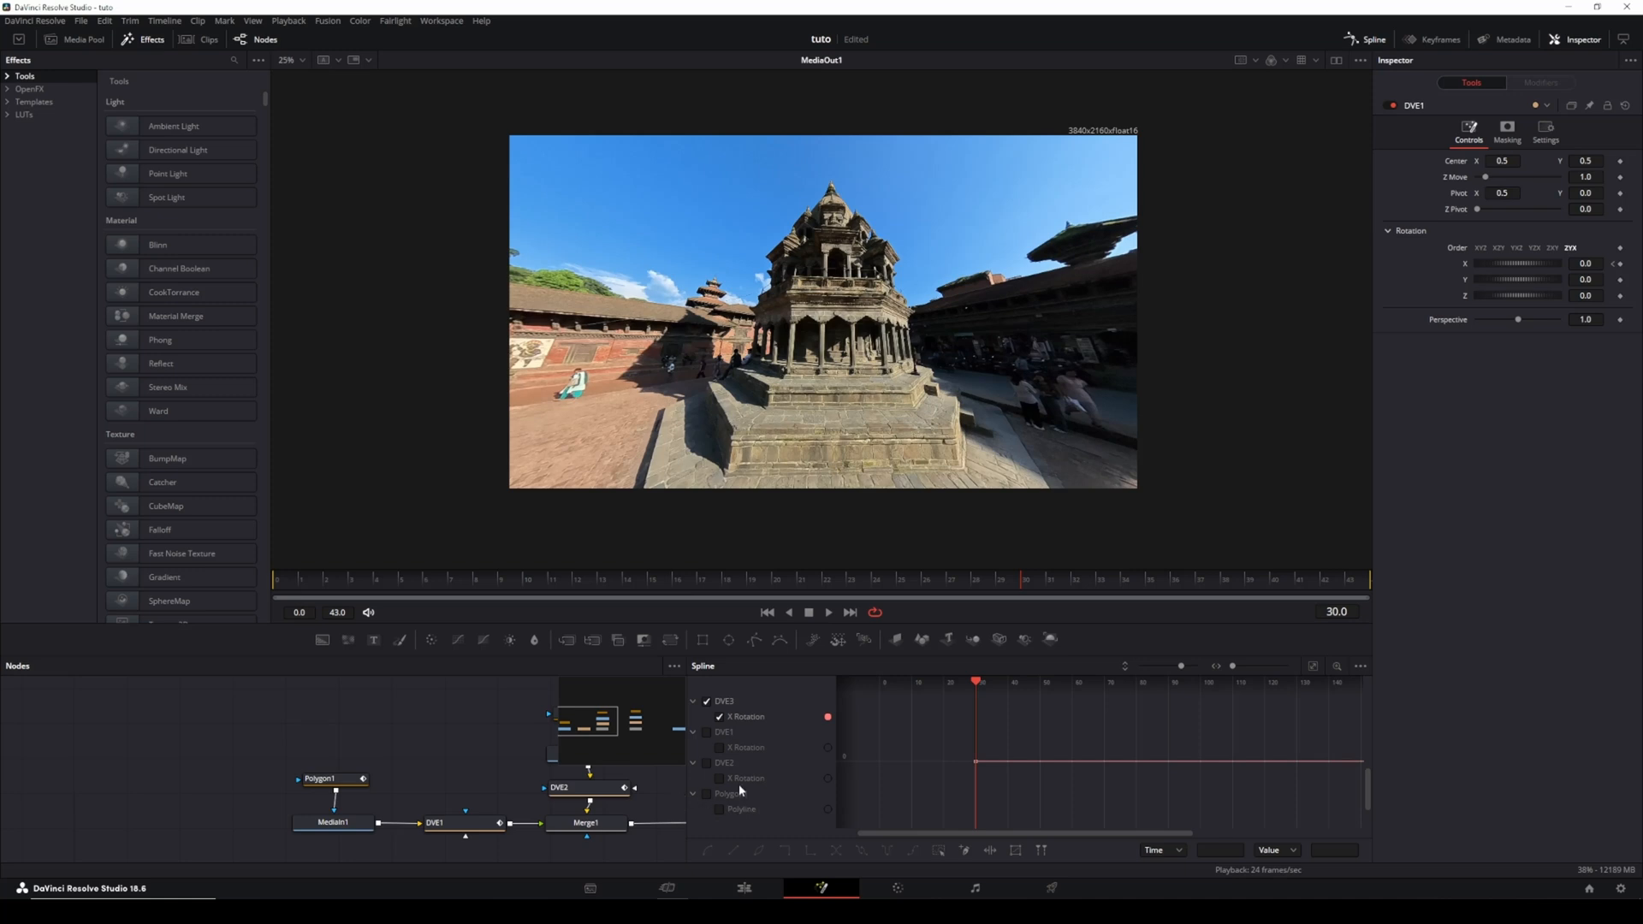
{"action": "left_click", "coordinate": [705, 737]}
{"action": "left_click", "coordinate": [708, 701]}
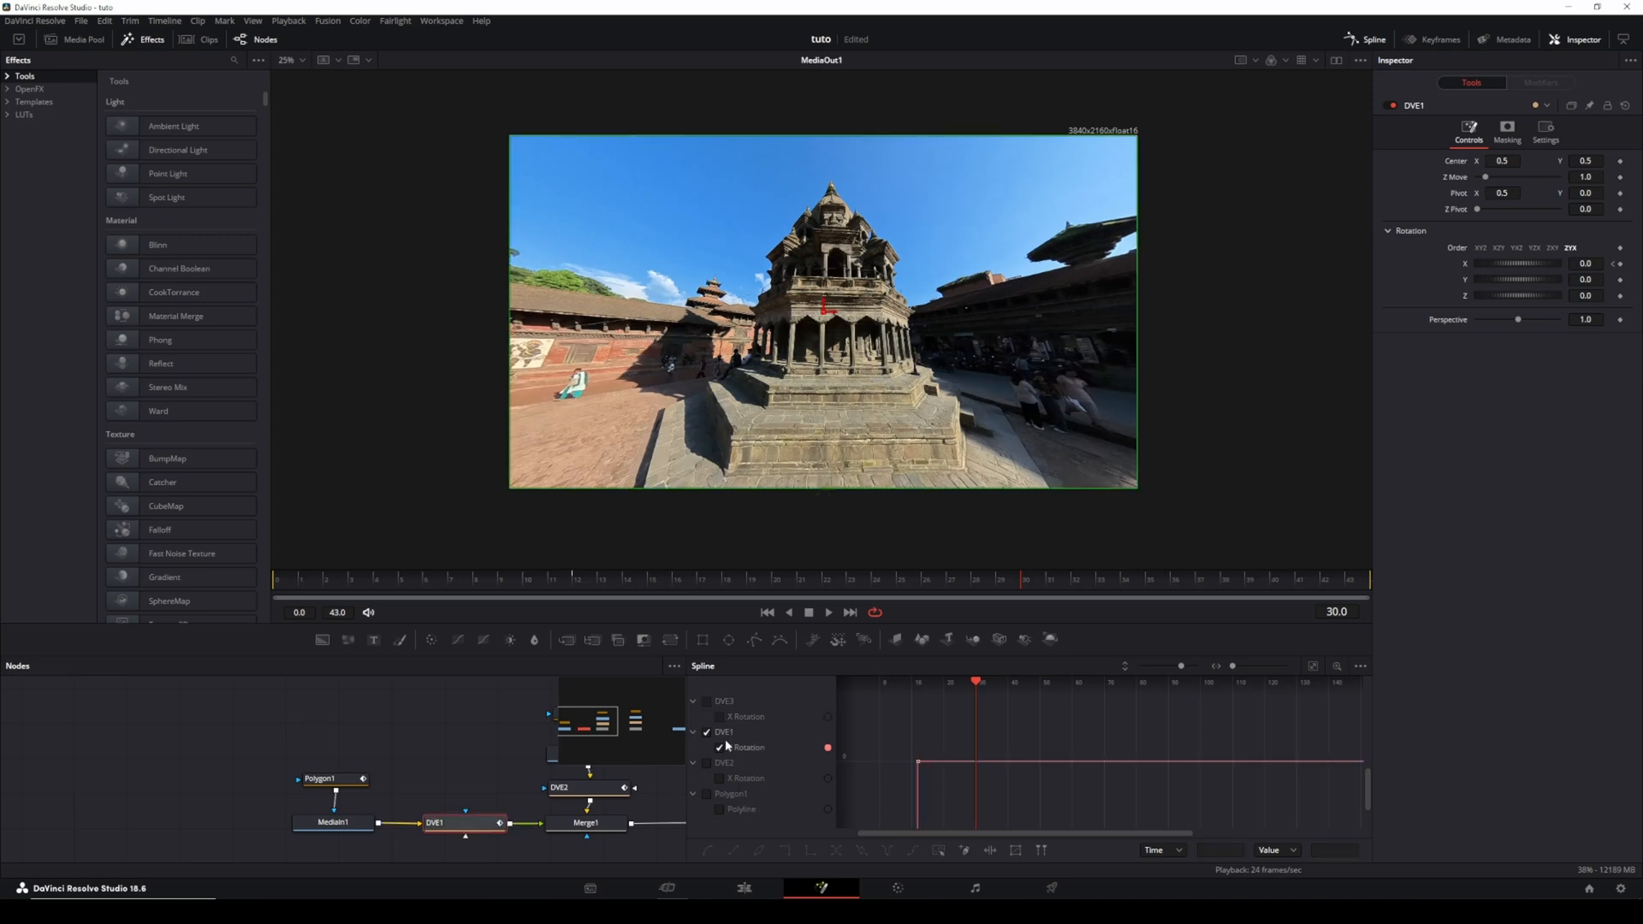
Step: Drag the keyframe handles so the X rotation eases smoothly into its final value
{"action": "left_click_drag", "start_coordinate": [920, 762], "coordinate": [984, 786]}
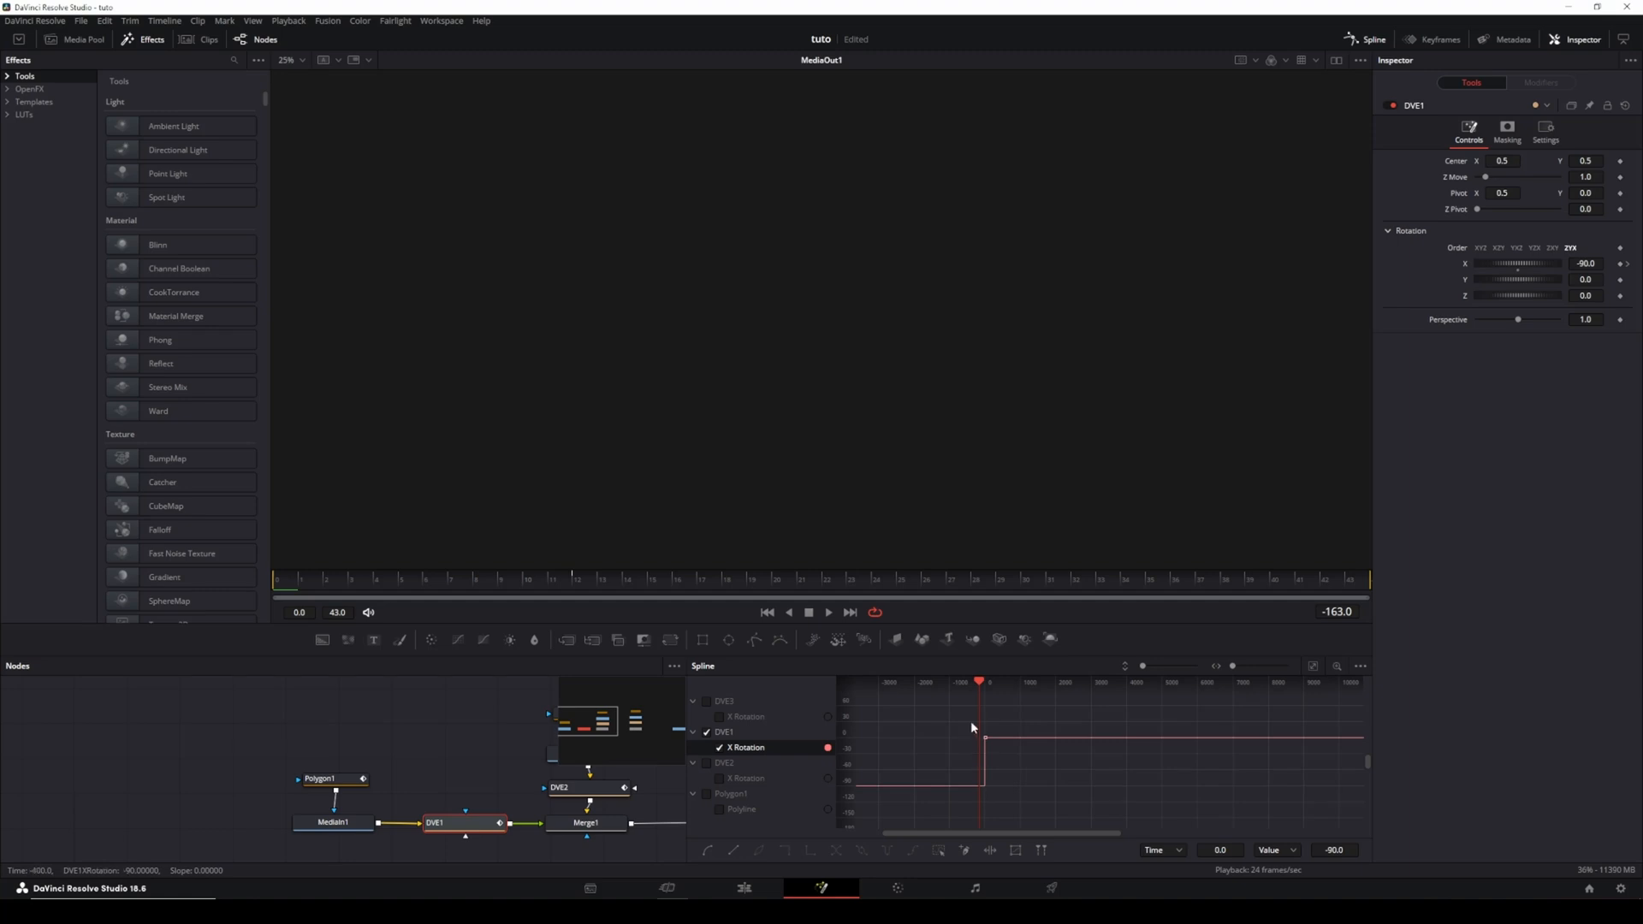
{"action": "scroll", "coordinate": [994, 742], "scroll_direction": "up", "scroll_amount": 3}
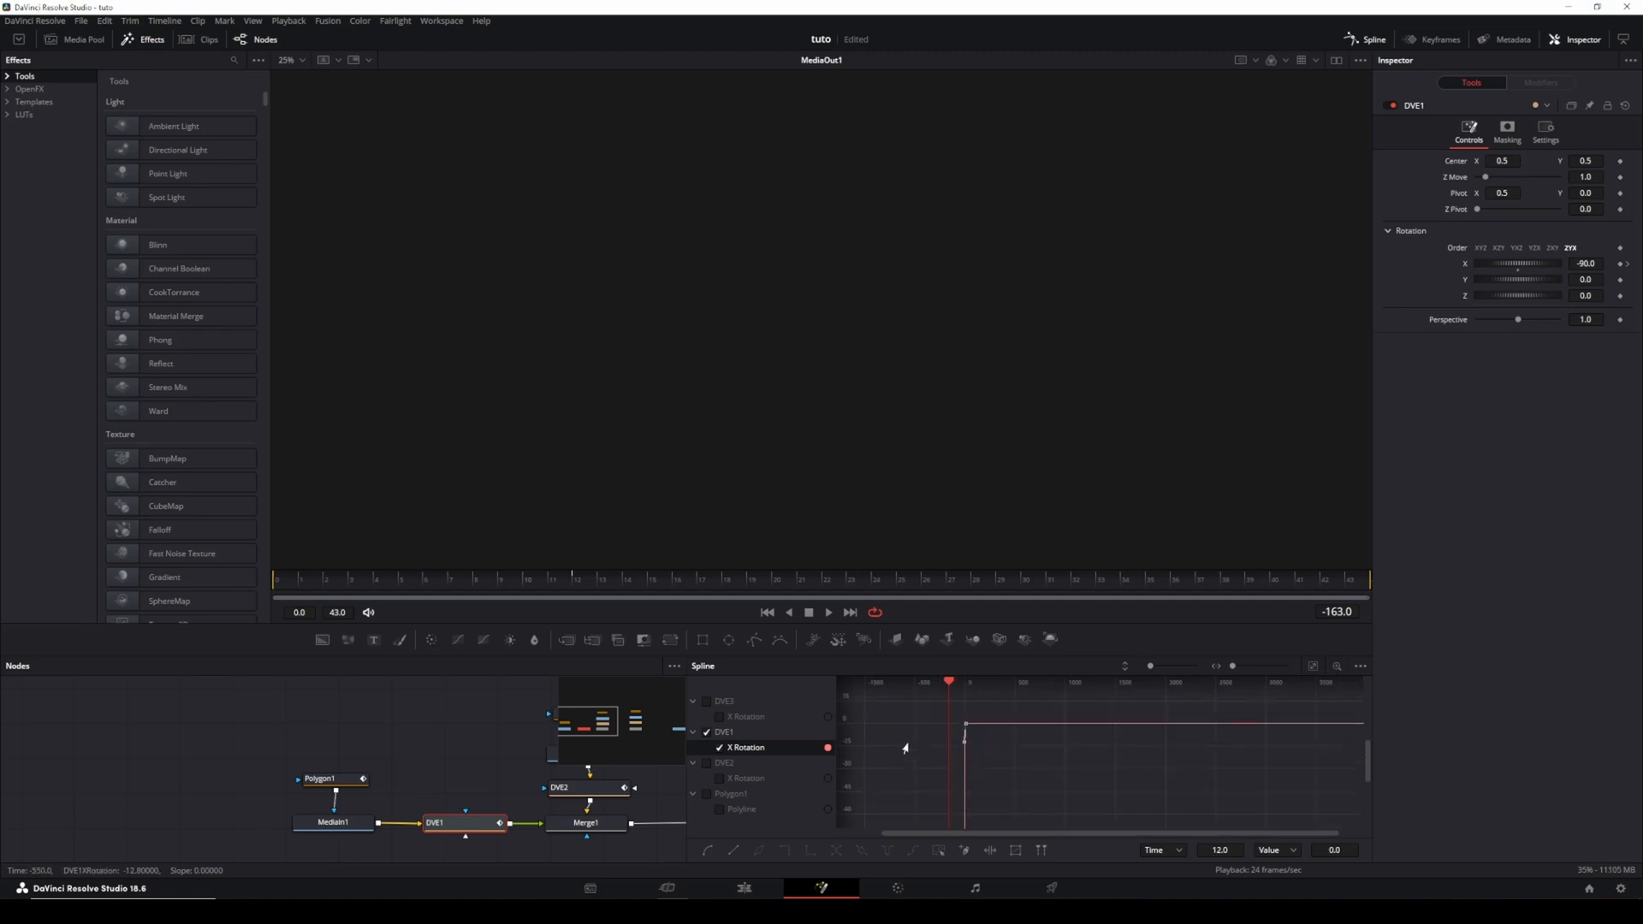
{"action": "left_click_drag", "start_coordinate": [1001, 761], "coordinate": [1016, 707]}
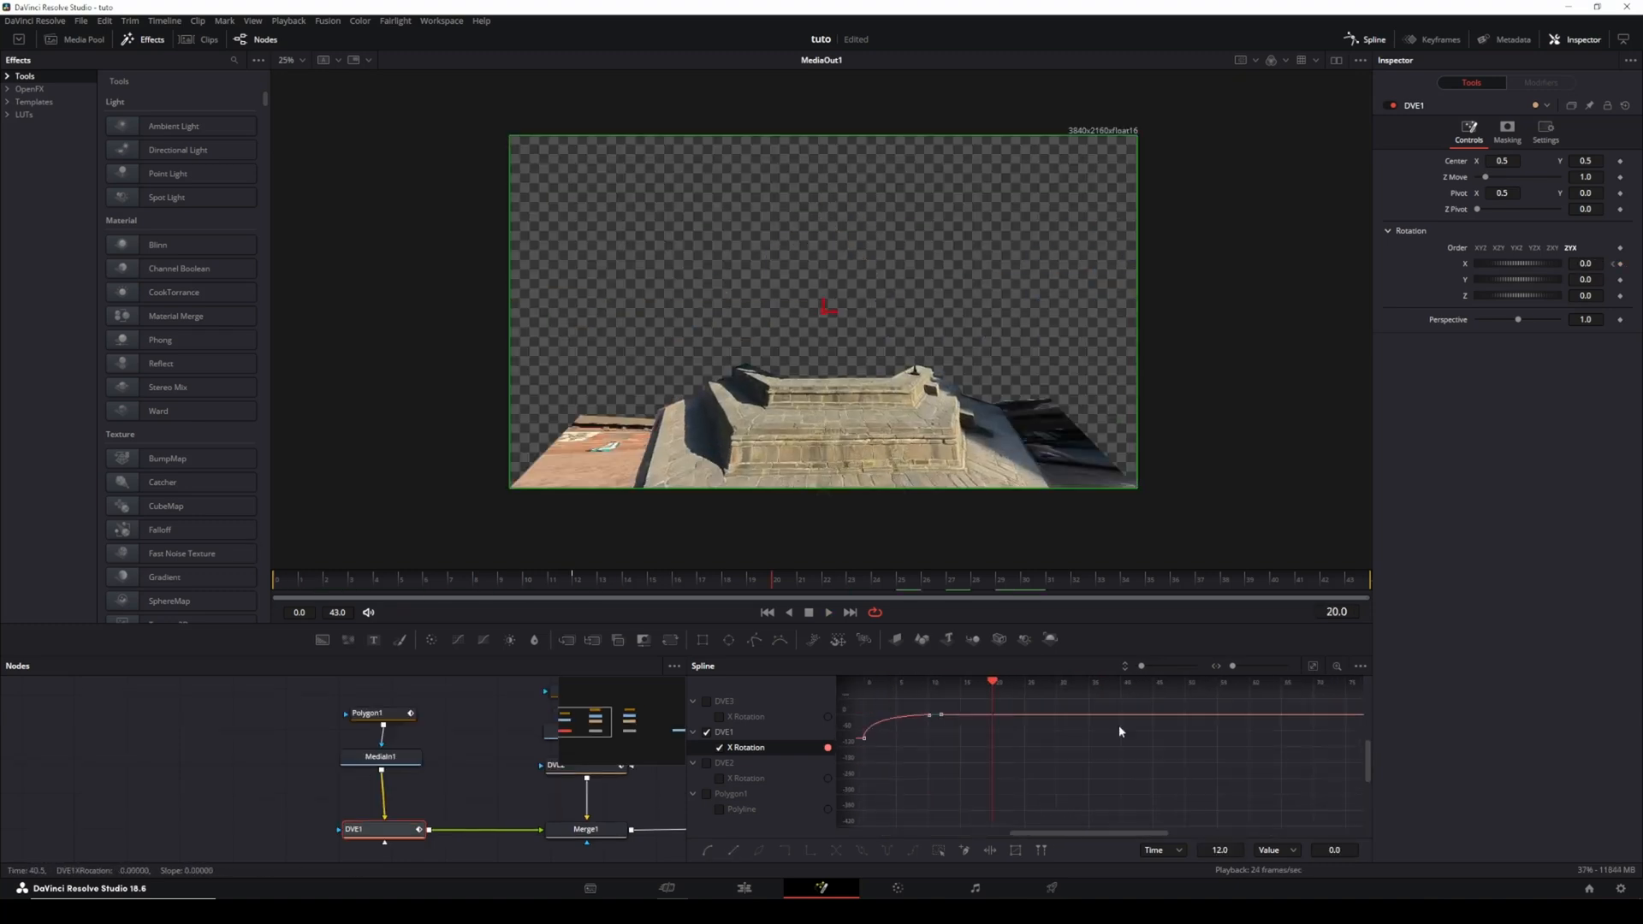
{"action": "left_click_drag", "start_coordinate": [868, 734], "coordinate": [905, 736]}
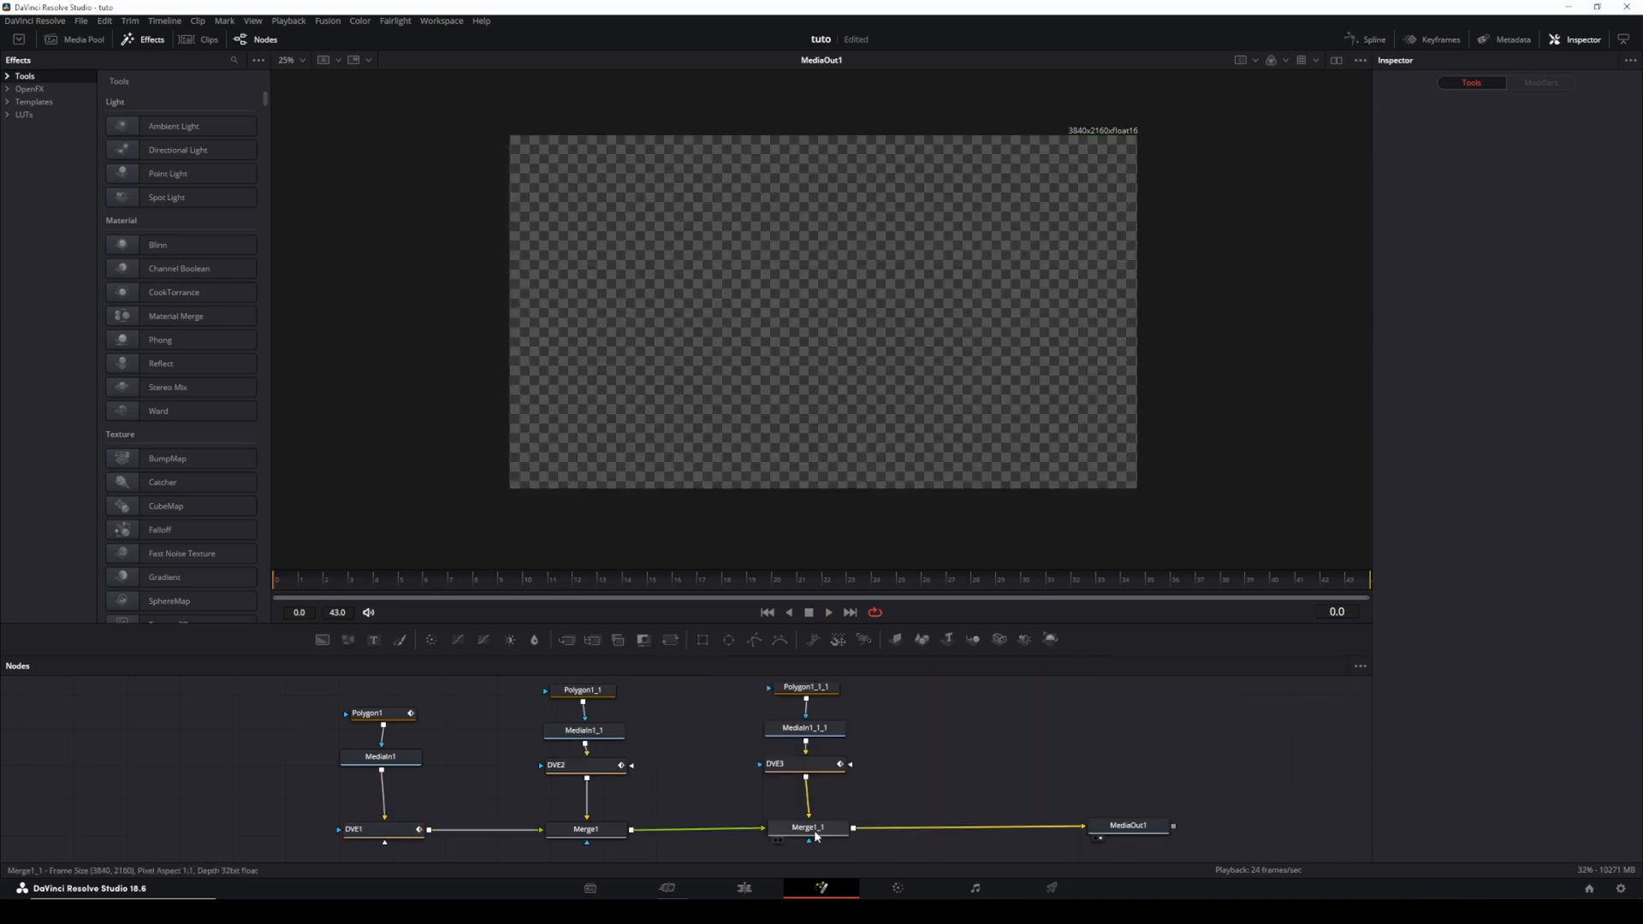
Step: Insert a Camera Shake node between the final merge and the output and preview it
{"action": "left_click", "coordinate": [817, 832]}
{"action": "left_click", "coordinate": [987, 780]}
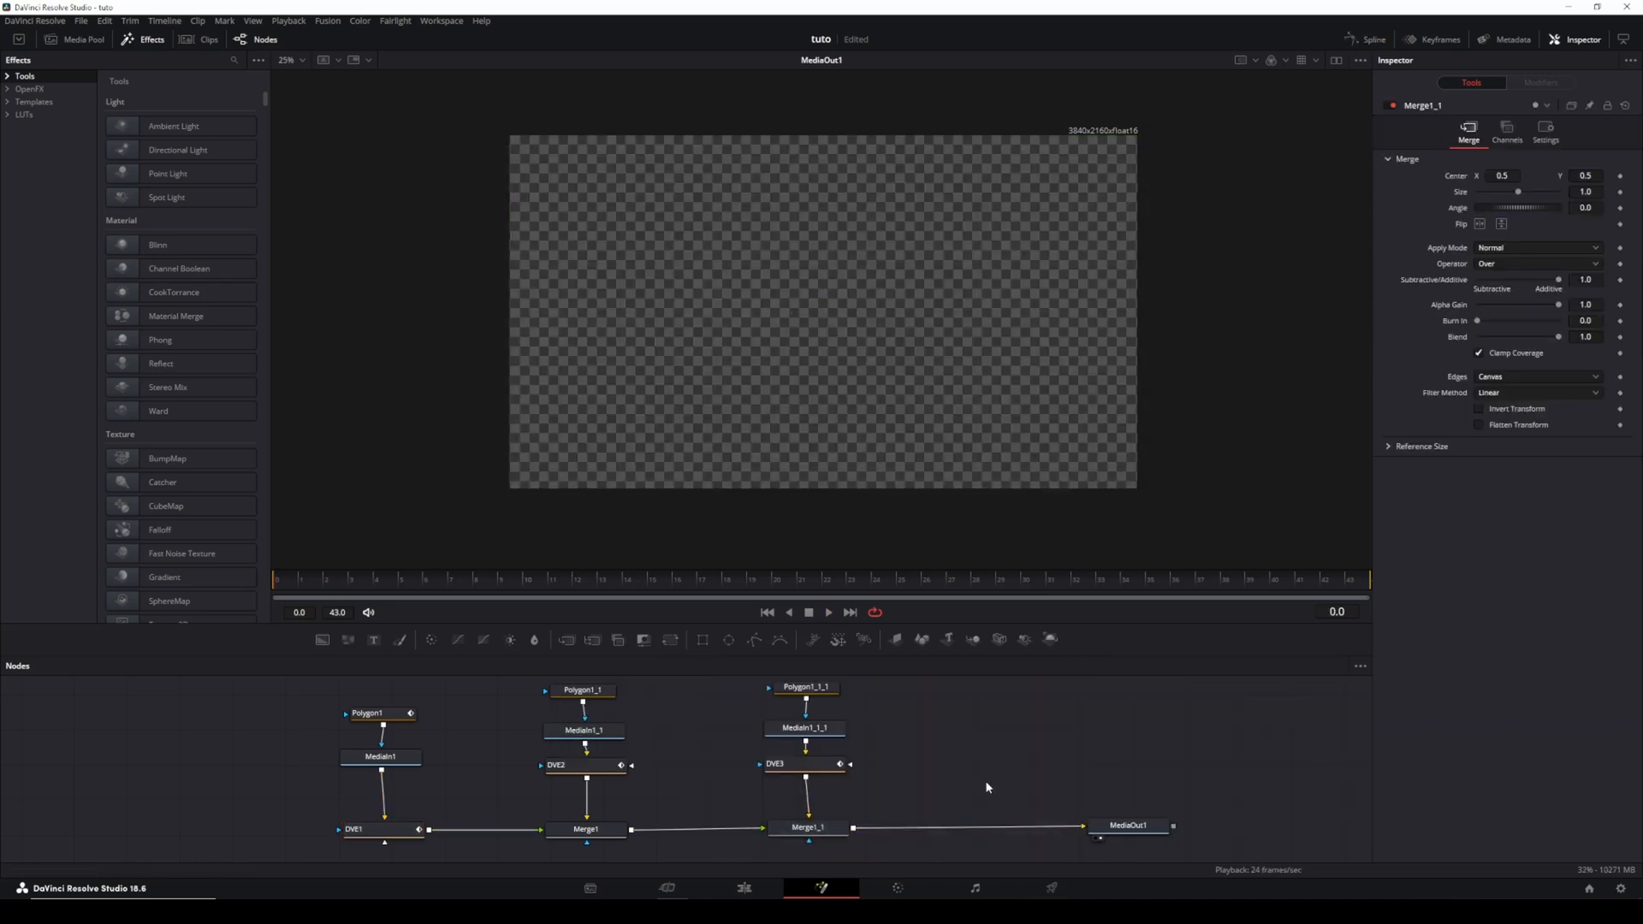
{"action": "left_click", "coordinate": [809, 829]}
{"action": "left_click", "coordinate": [1028, 770]}
{"action": "key", "text": "shift+space"}
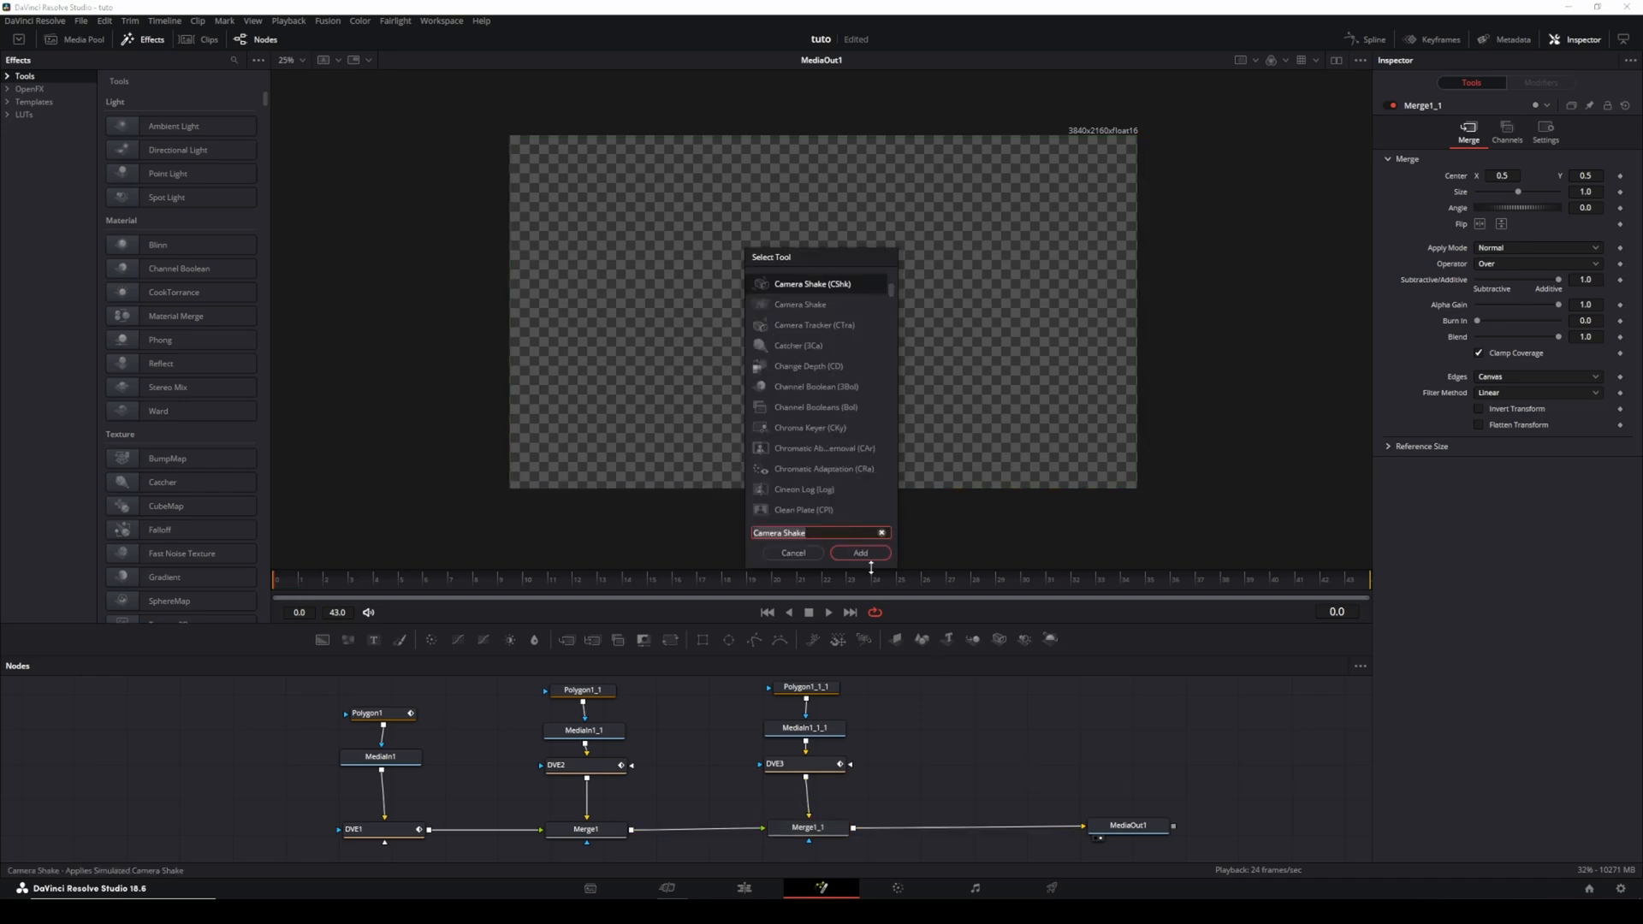
{"action": "left_click", "coordinate": [860, 552]}
{"action": "left_click_drag", "start_coordinate": [990, 778], "coordinate": [950, 821]}
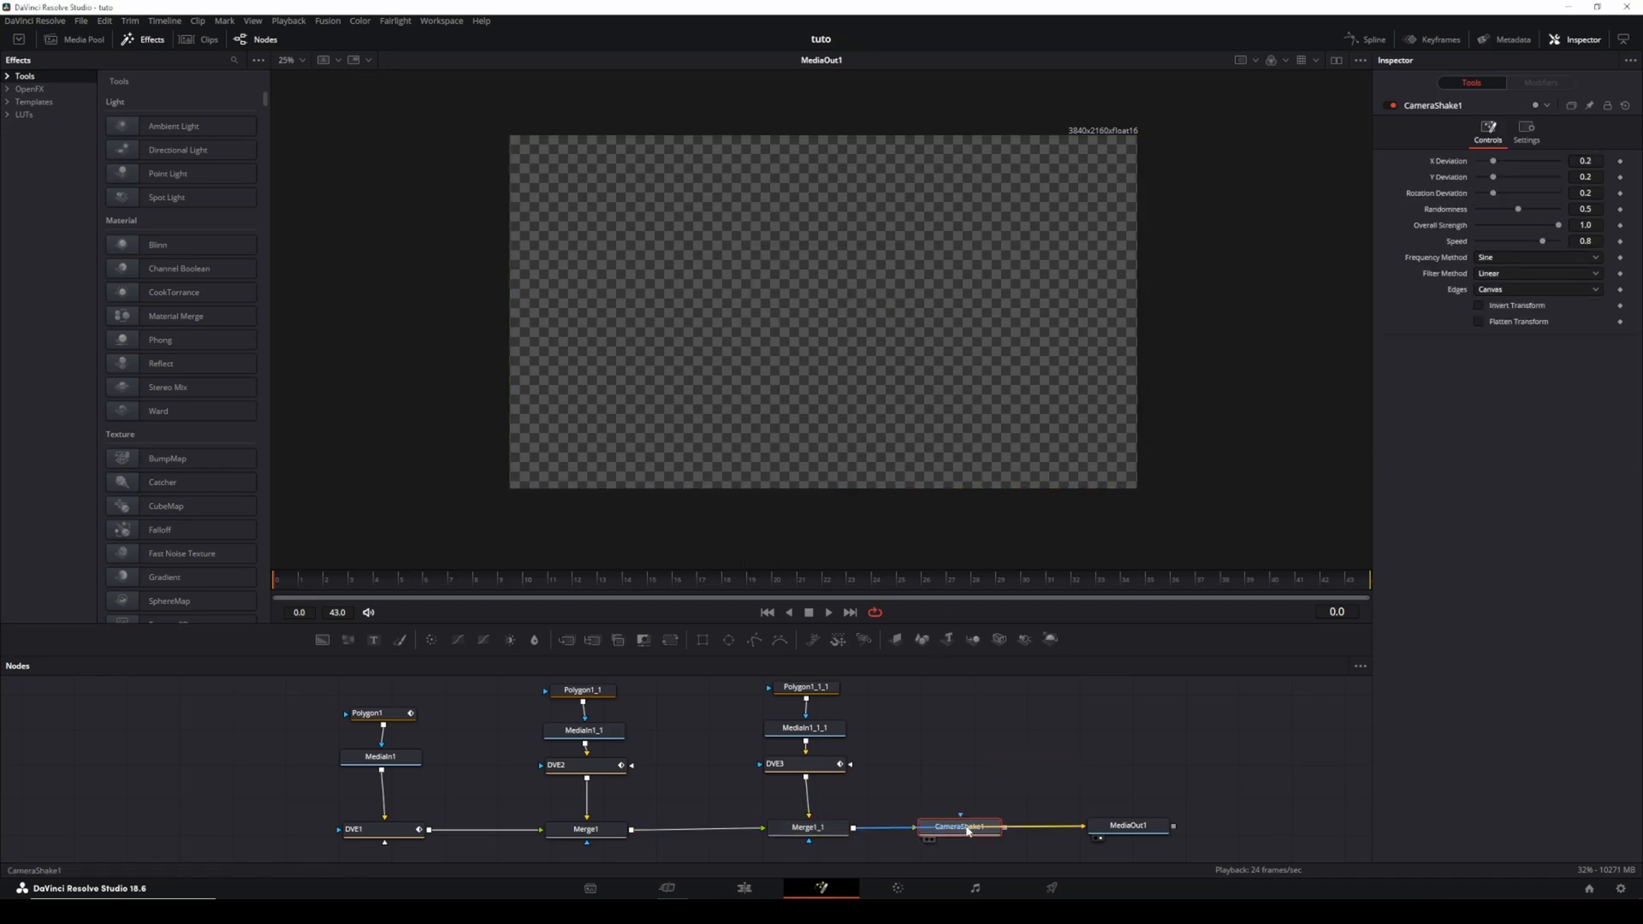
{"action": "left_click_drag", "start_coordinate": [1127, 825], "coordinate": [1141, 831]}
{"action": "left_click", "coordinate": [510, 585]}
{"action": "key", "text": "space"}
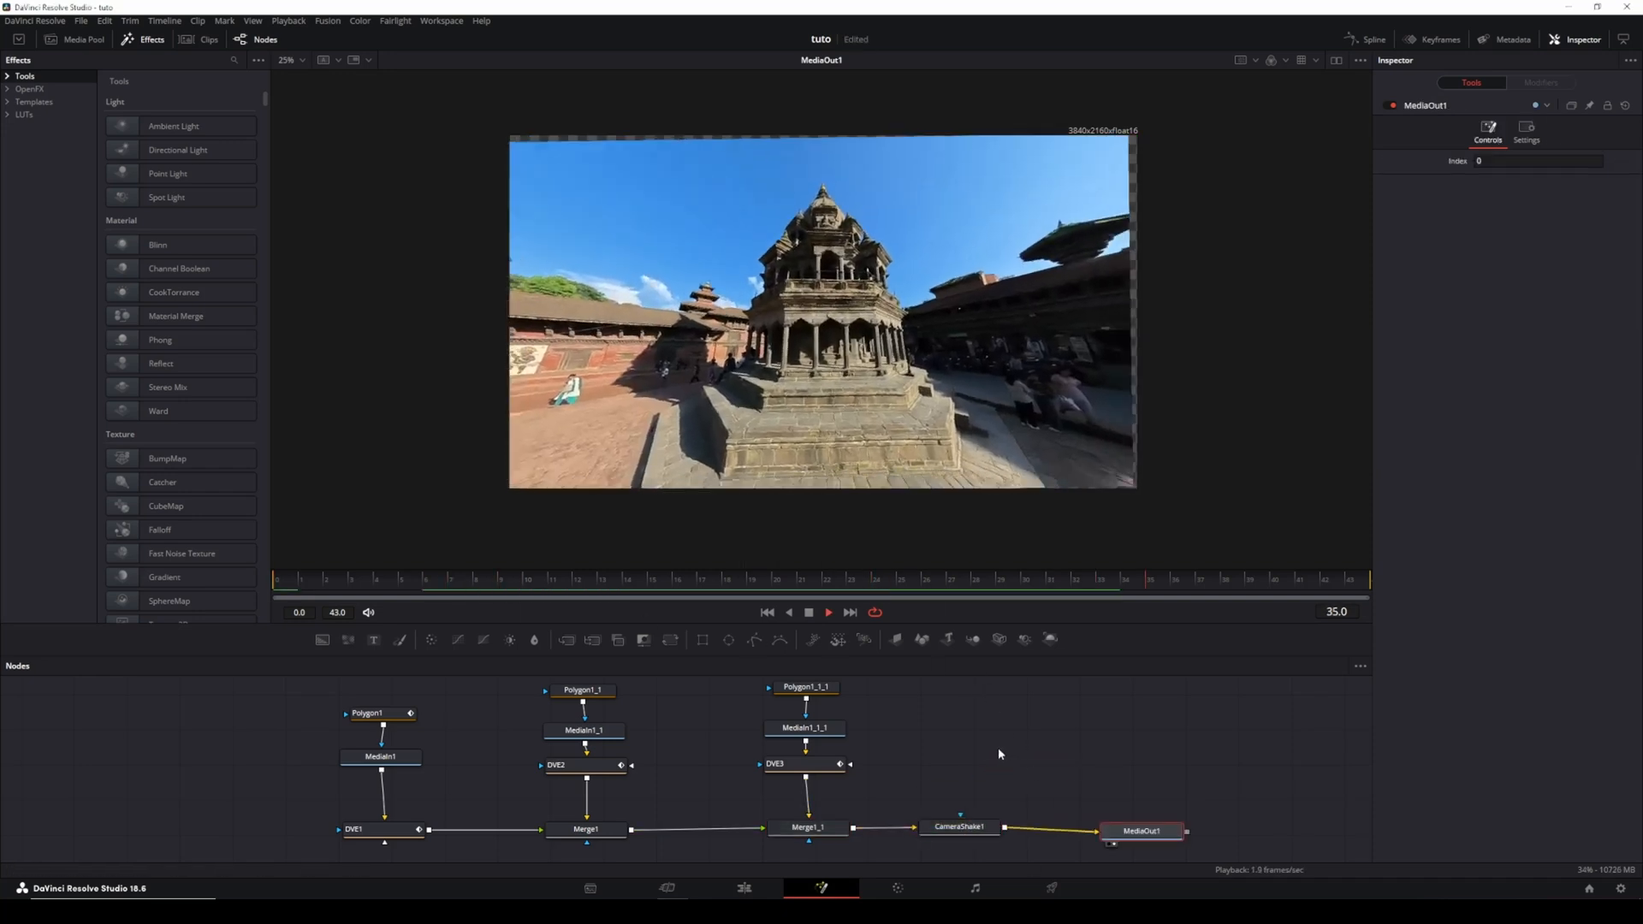
Step: Set Camera Shake X/Y Deviation 0.1, Overall Strength 0.1, and Edges to Duplicate
{"action": "left_click", "coordinate": [960, 828]}
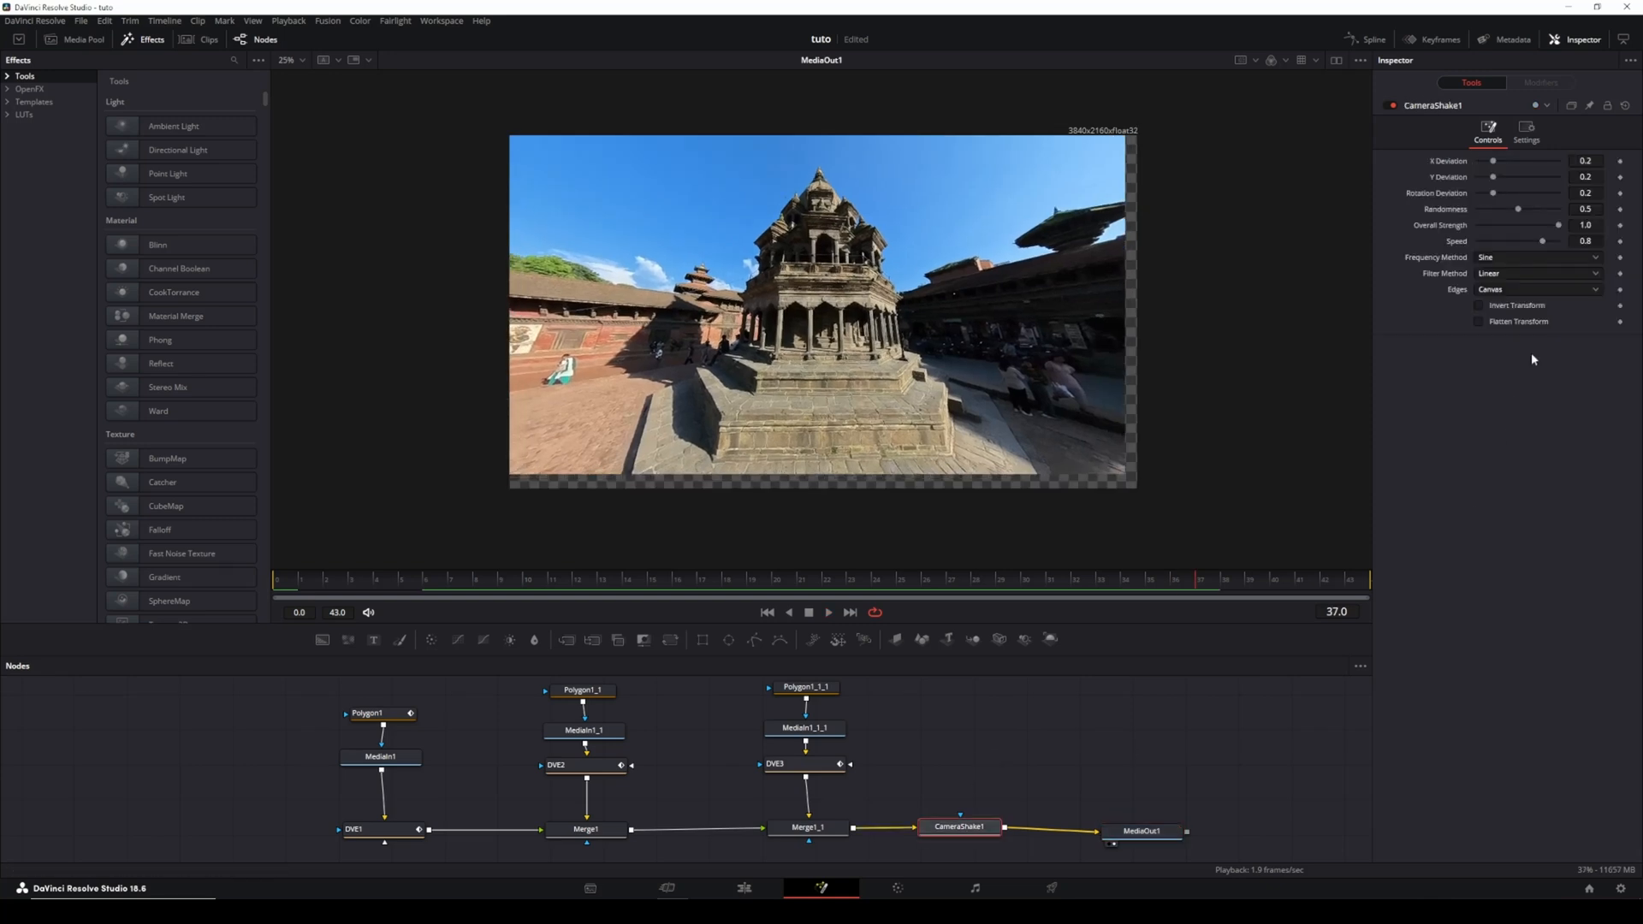
{"action": "double_click", "coordinate": [1587, 160]}
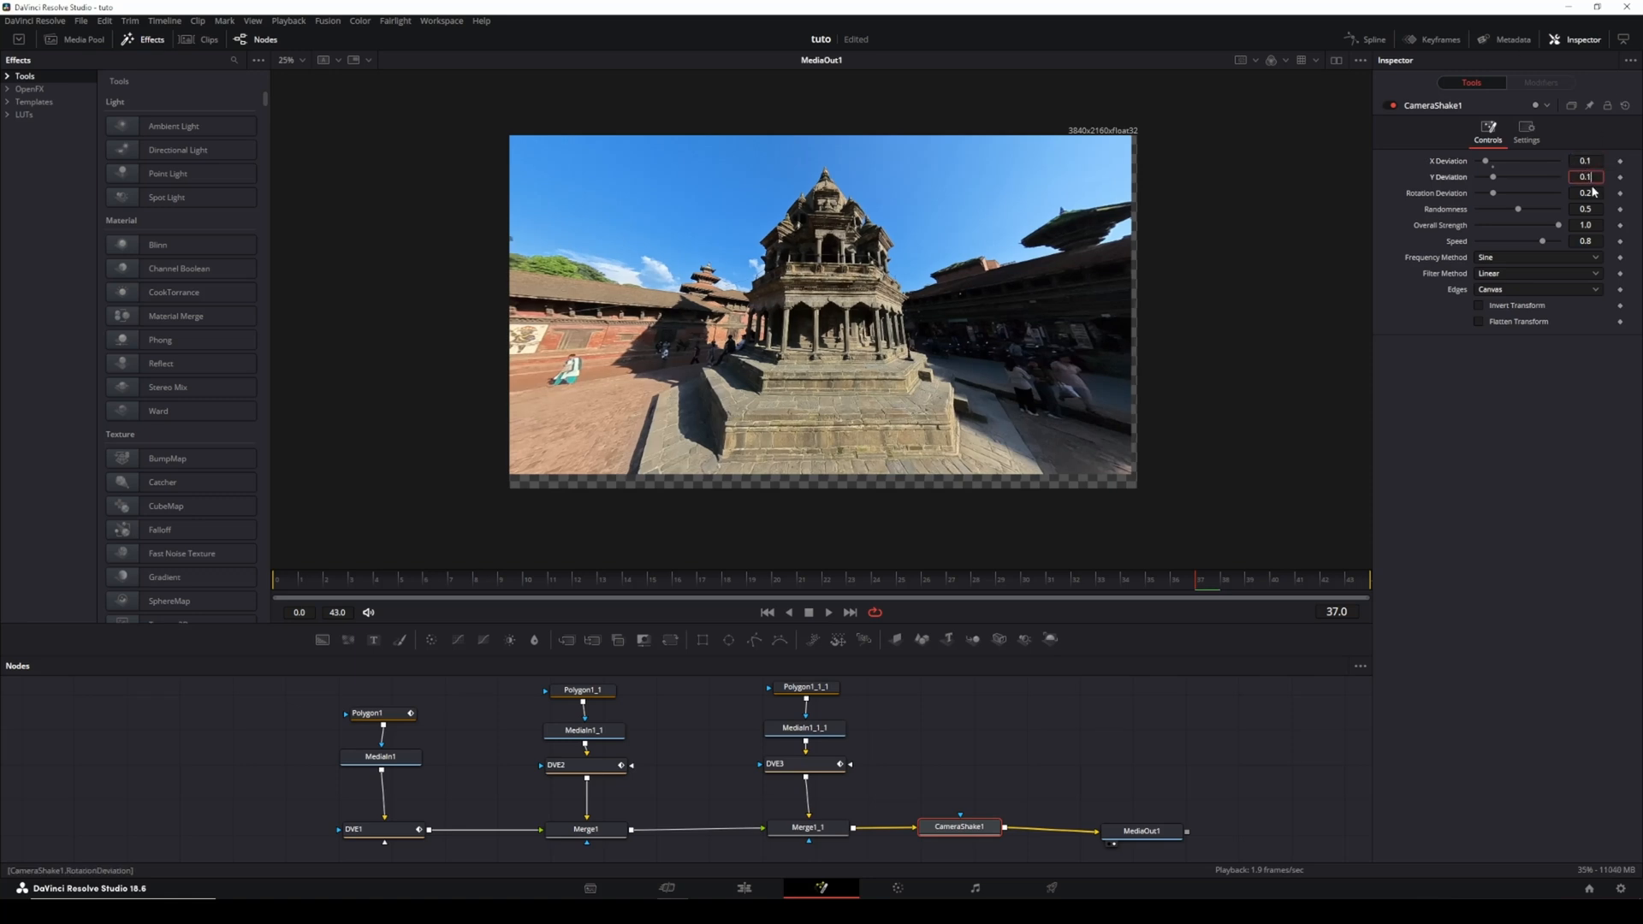
{"action": "double_click", "coordinate": [1590, 192]}
{"action": "mouse_move", "coordinate": [1560, 226]}
{"action": "left_mouse_down"}
{"action": "mouse_move", "coordinate": [1472, 226]}
{"action": "mouse_move", "coordinate": [1499, 241]}
{"action": "left_mouse_up"}
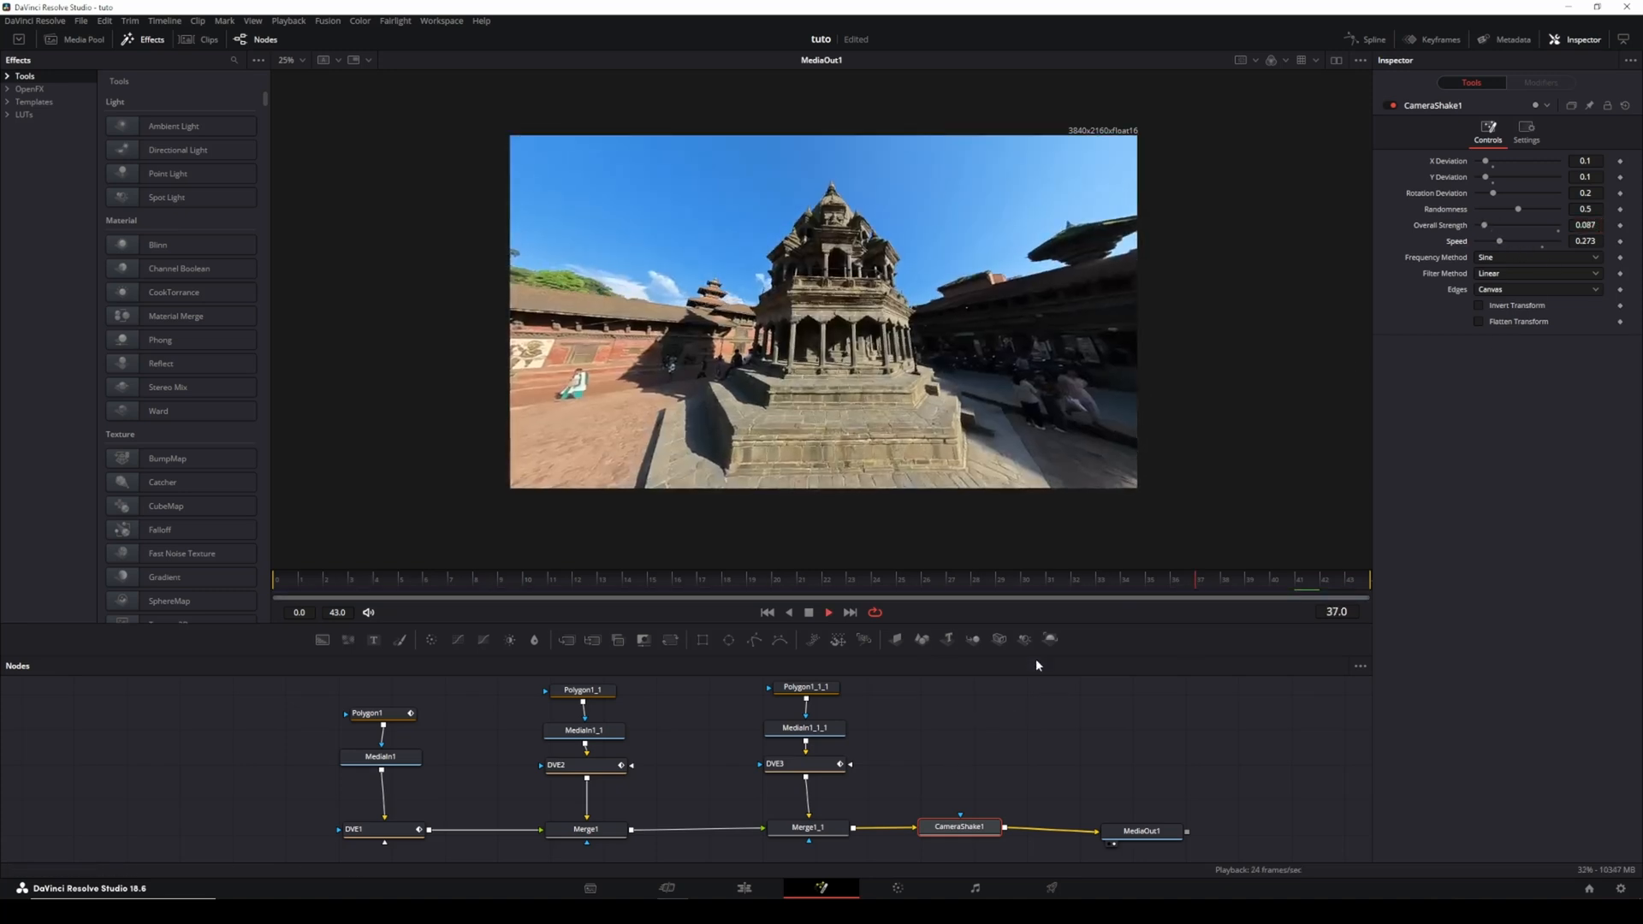
{"action": "left_click", "coordinate": [1541, 289]}
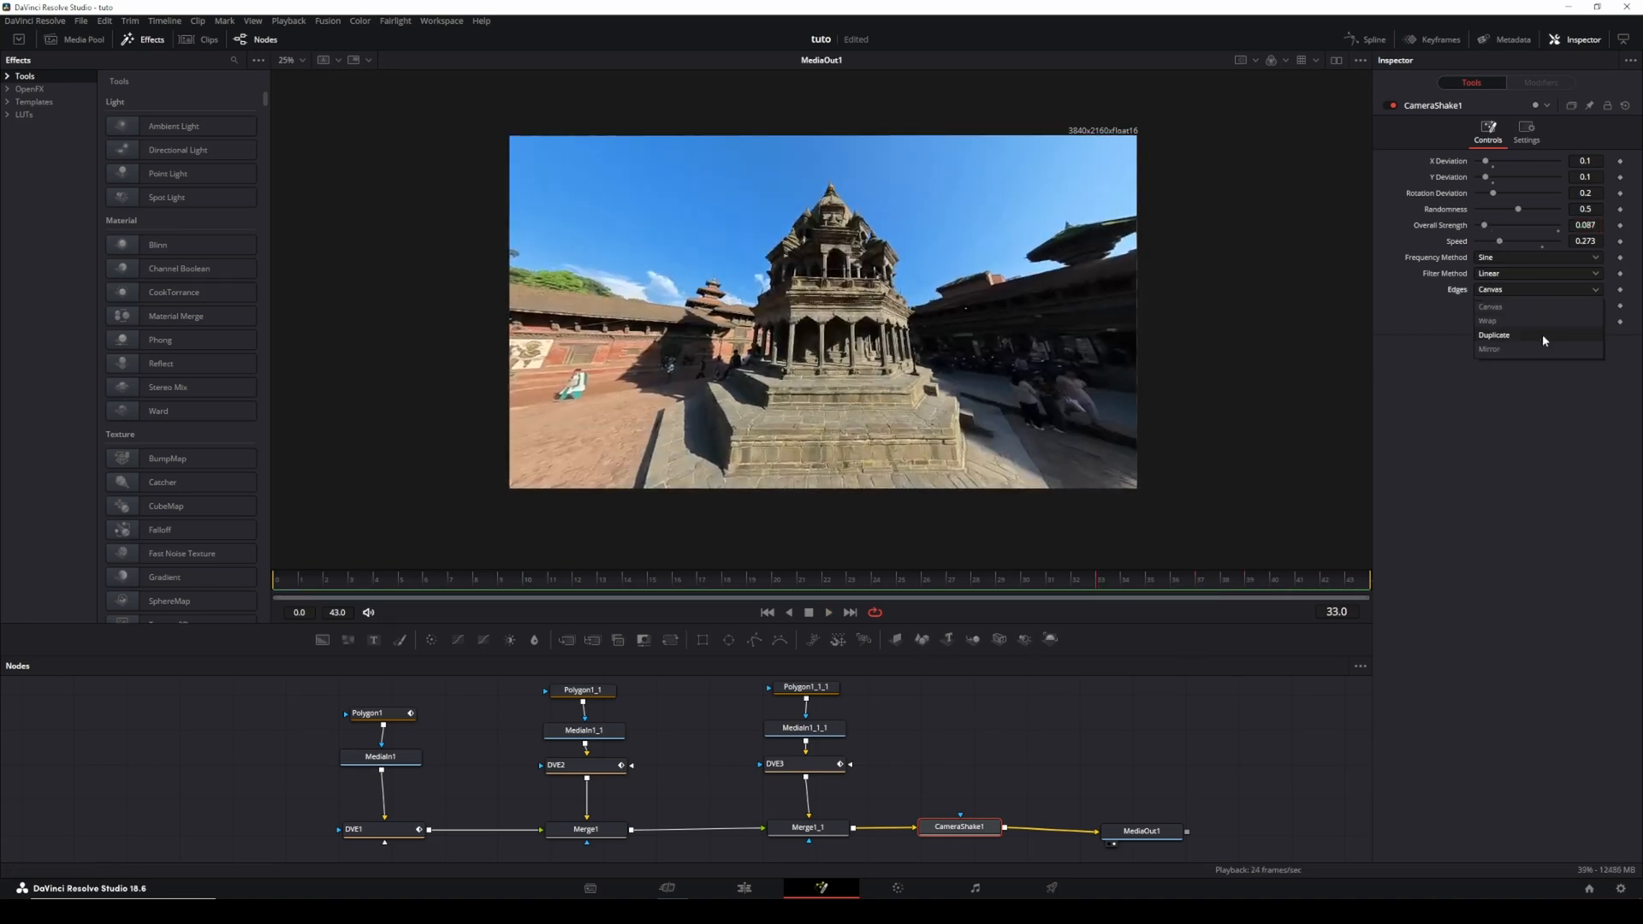
{"action": "left_click", "coordinate": [1506, 334]}
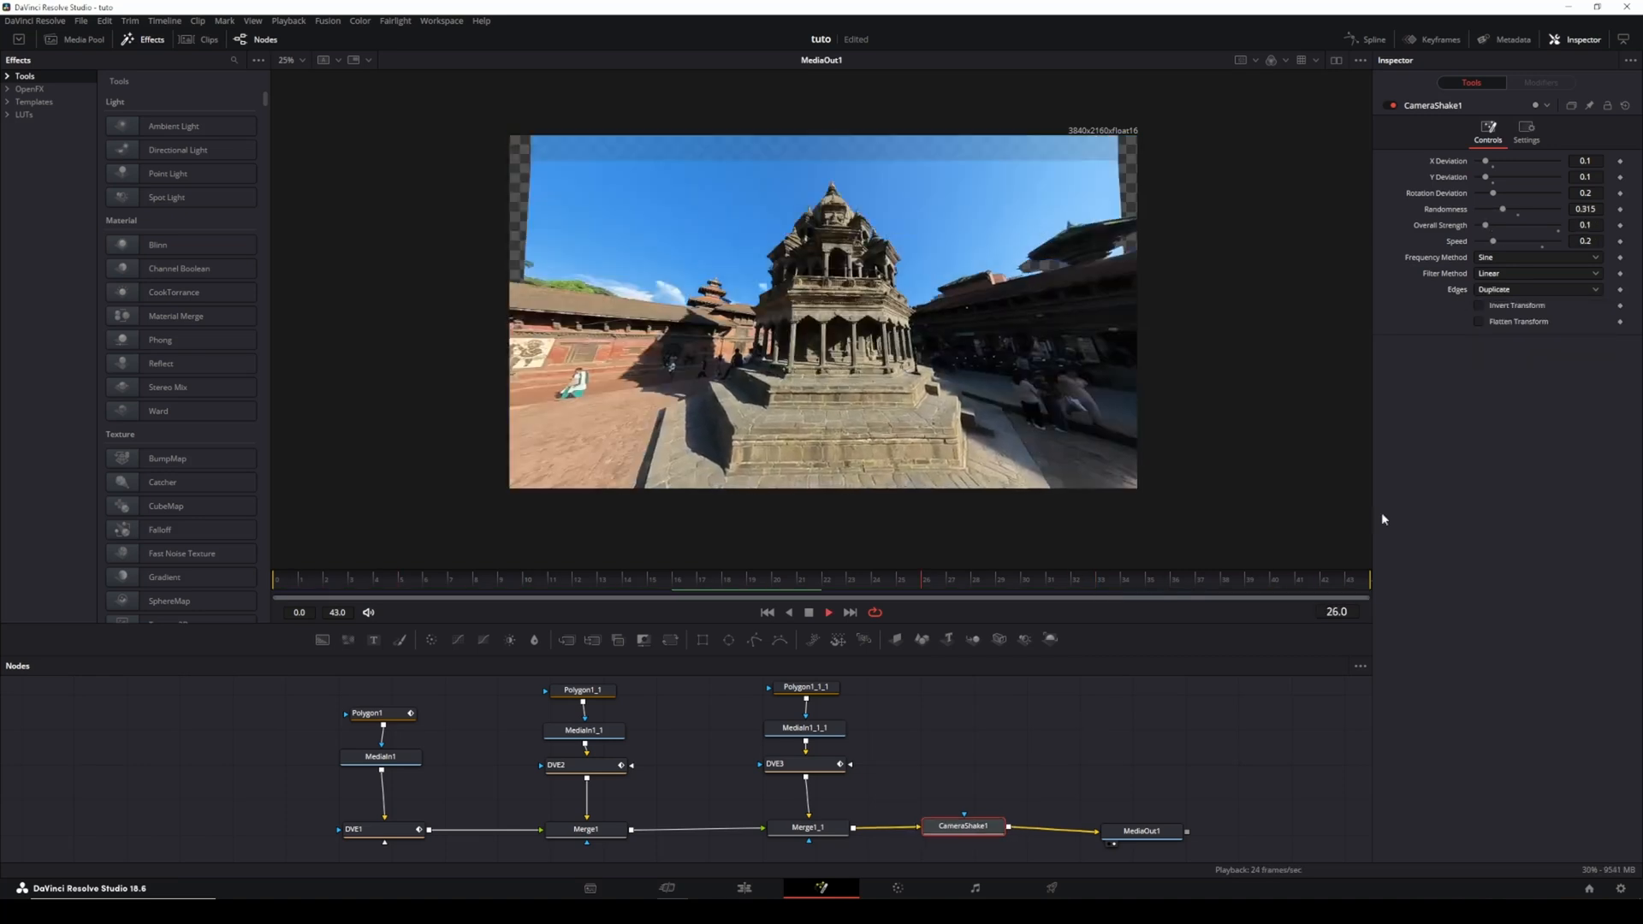
Step: Enable Motion Blur in the Settings of the DVE flip layers
{"action": "left_click", "coordinate": [379, 830]}
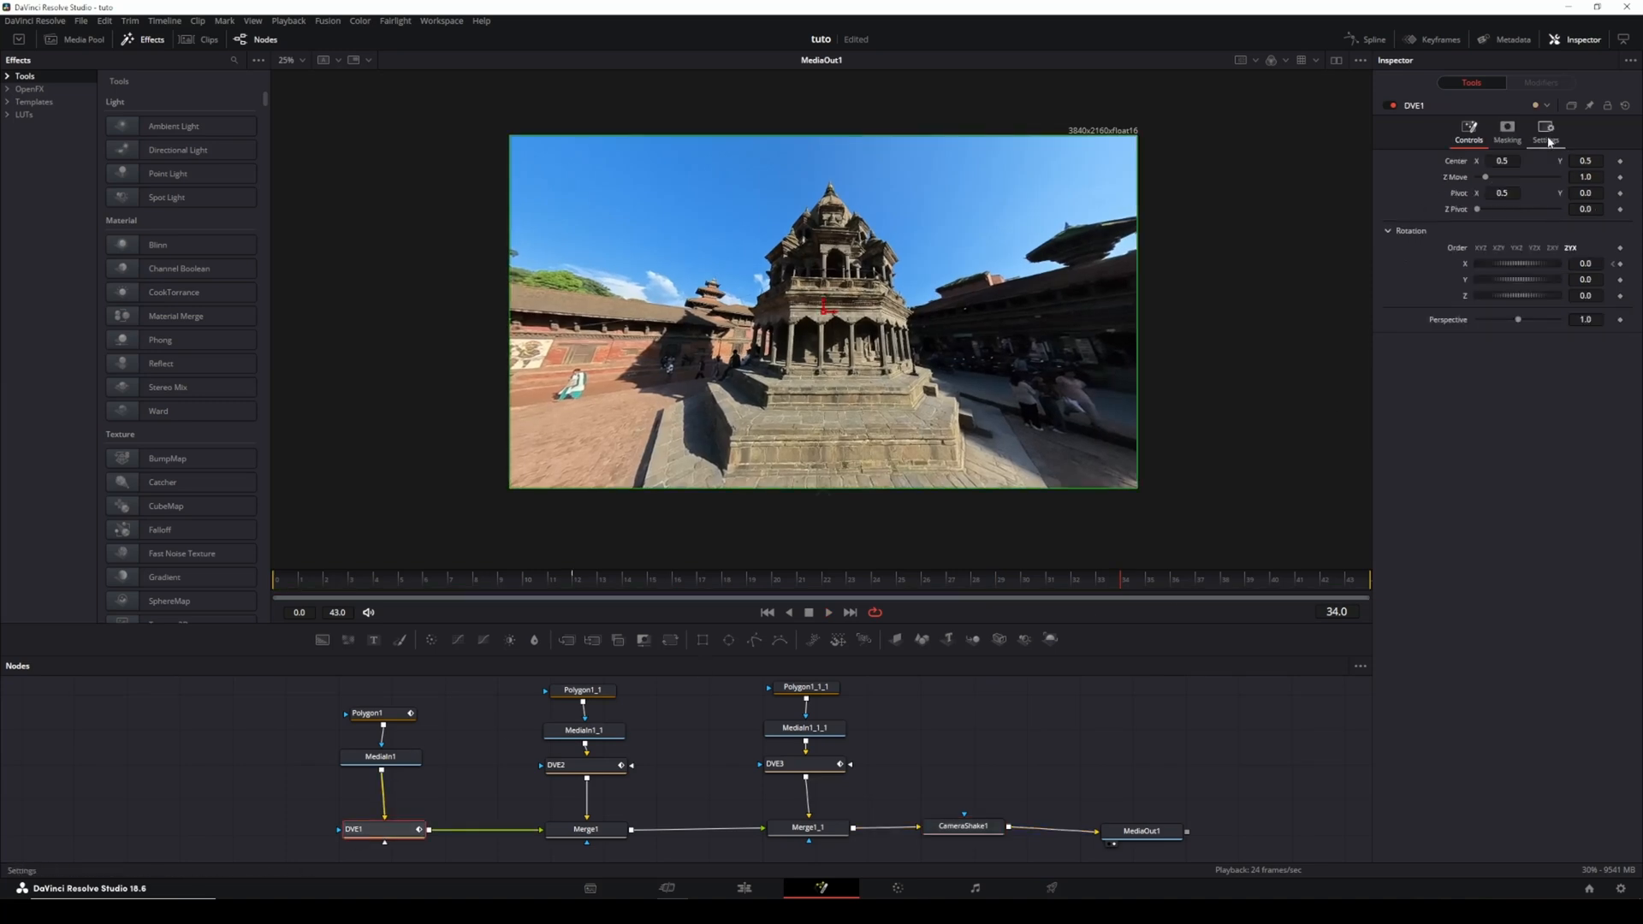
{"action": "left_click", "coordinate": [1547, 128]}
{"action": "left_click", "coordinate": [1478, 310]}
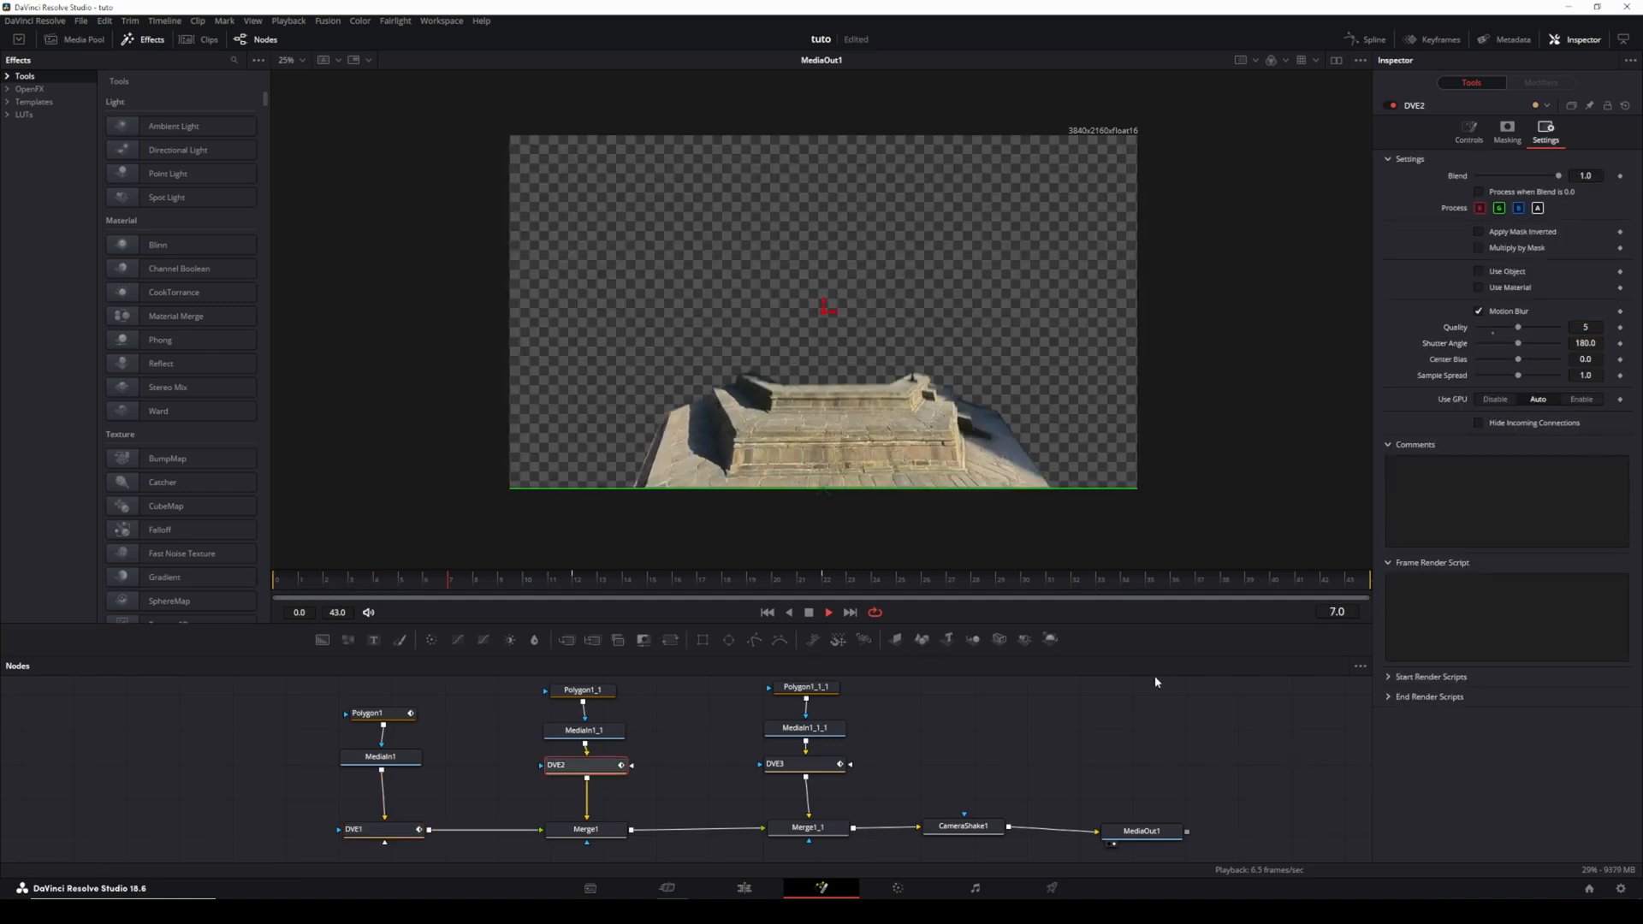
{"action": "left_click", "coordinate": [774, 764]}
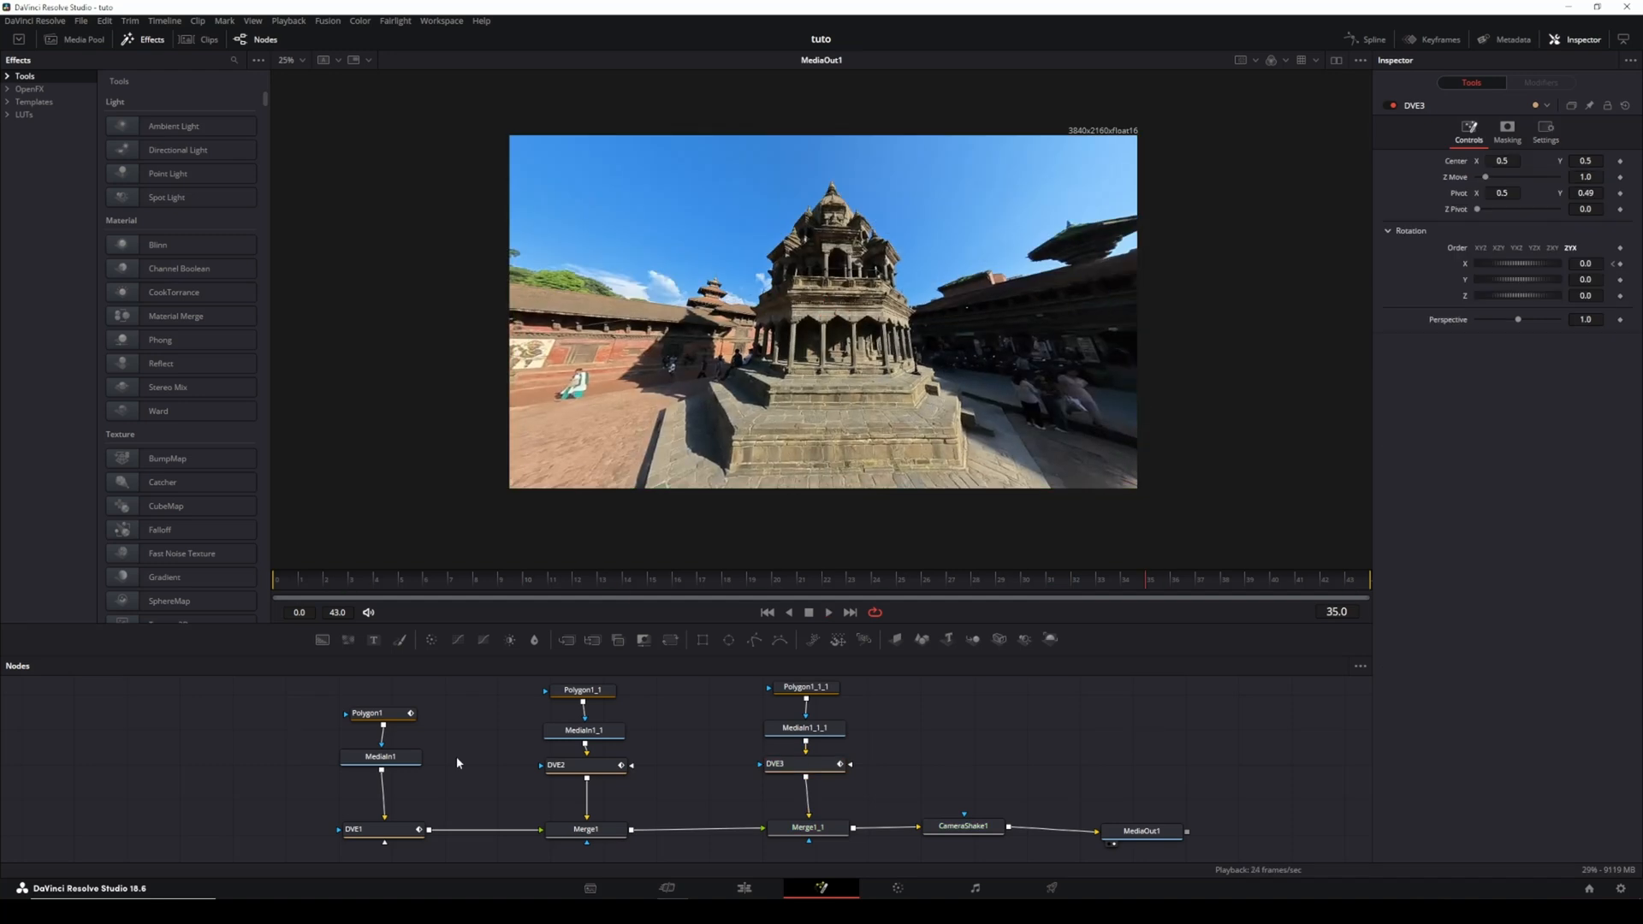
{"action": "key", "text": "shift+space"}
{"action": "type", "text": "colo"}
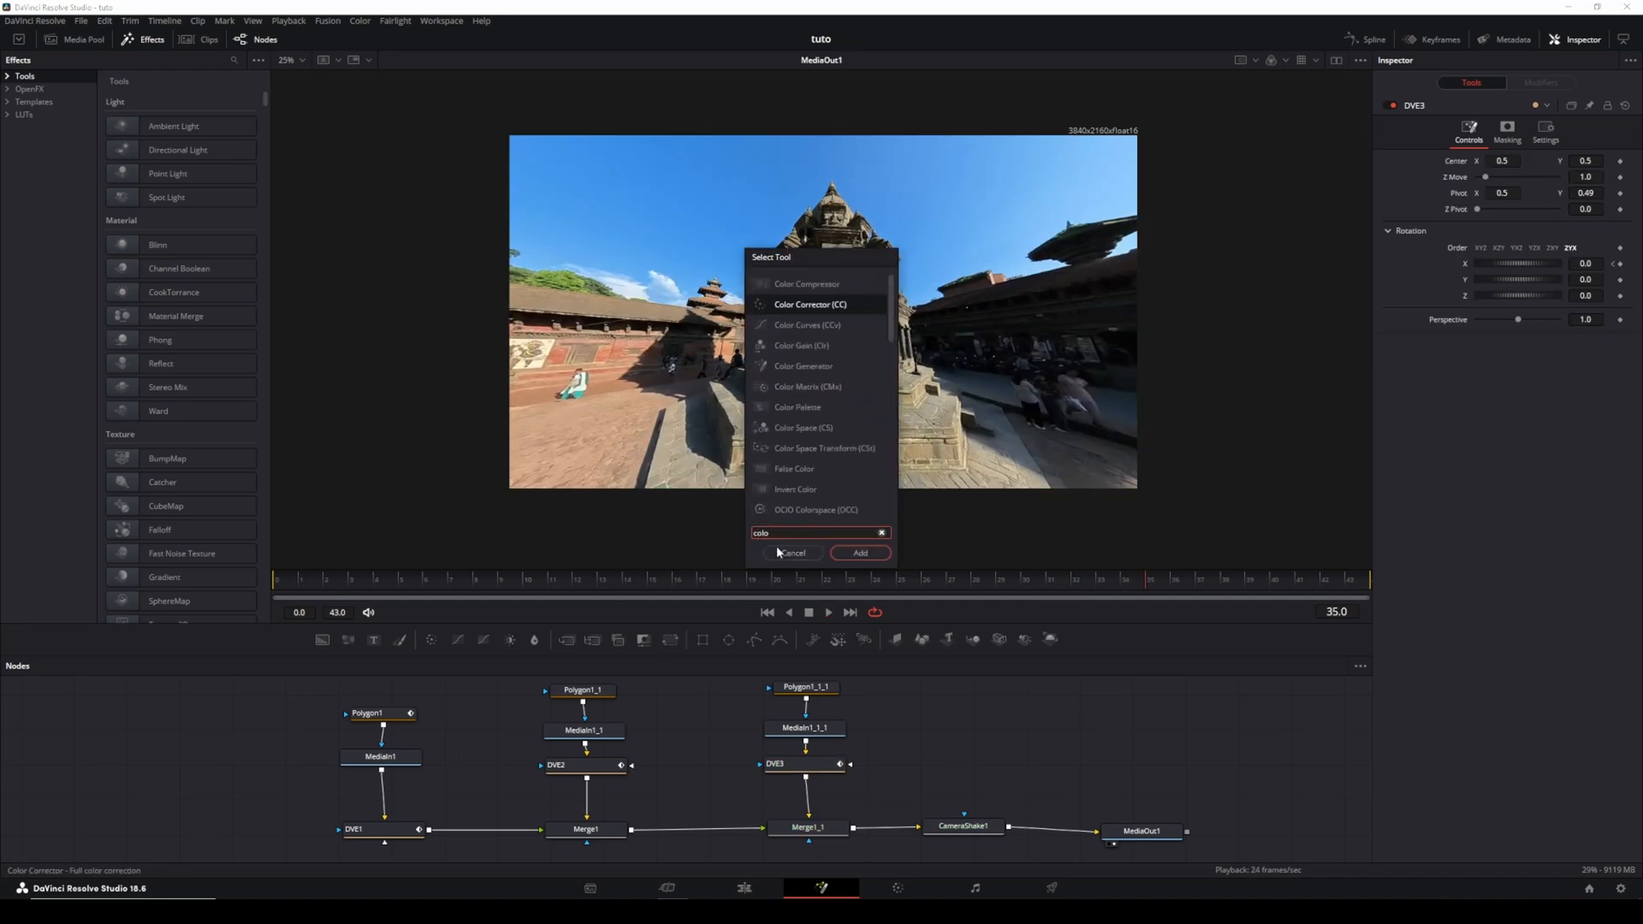
{"action": "key", "text": "Return"}
{"action": "mouse_move", "coordinate": [442, 717]}
{"action": "left_mouse_down"}
{"action": "mouse_move", "coordinate": [478, 792]}
{"action": "mouse_move", "coordinate": [381, 788]}
{"action": "mouse_move", "coordinate": [395, 737]}
{"action": "left_mouse_up"}
{"action": "left_click", "coordinate": [380, 785]}
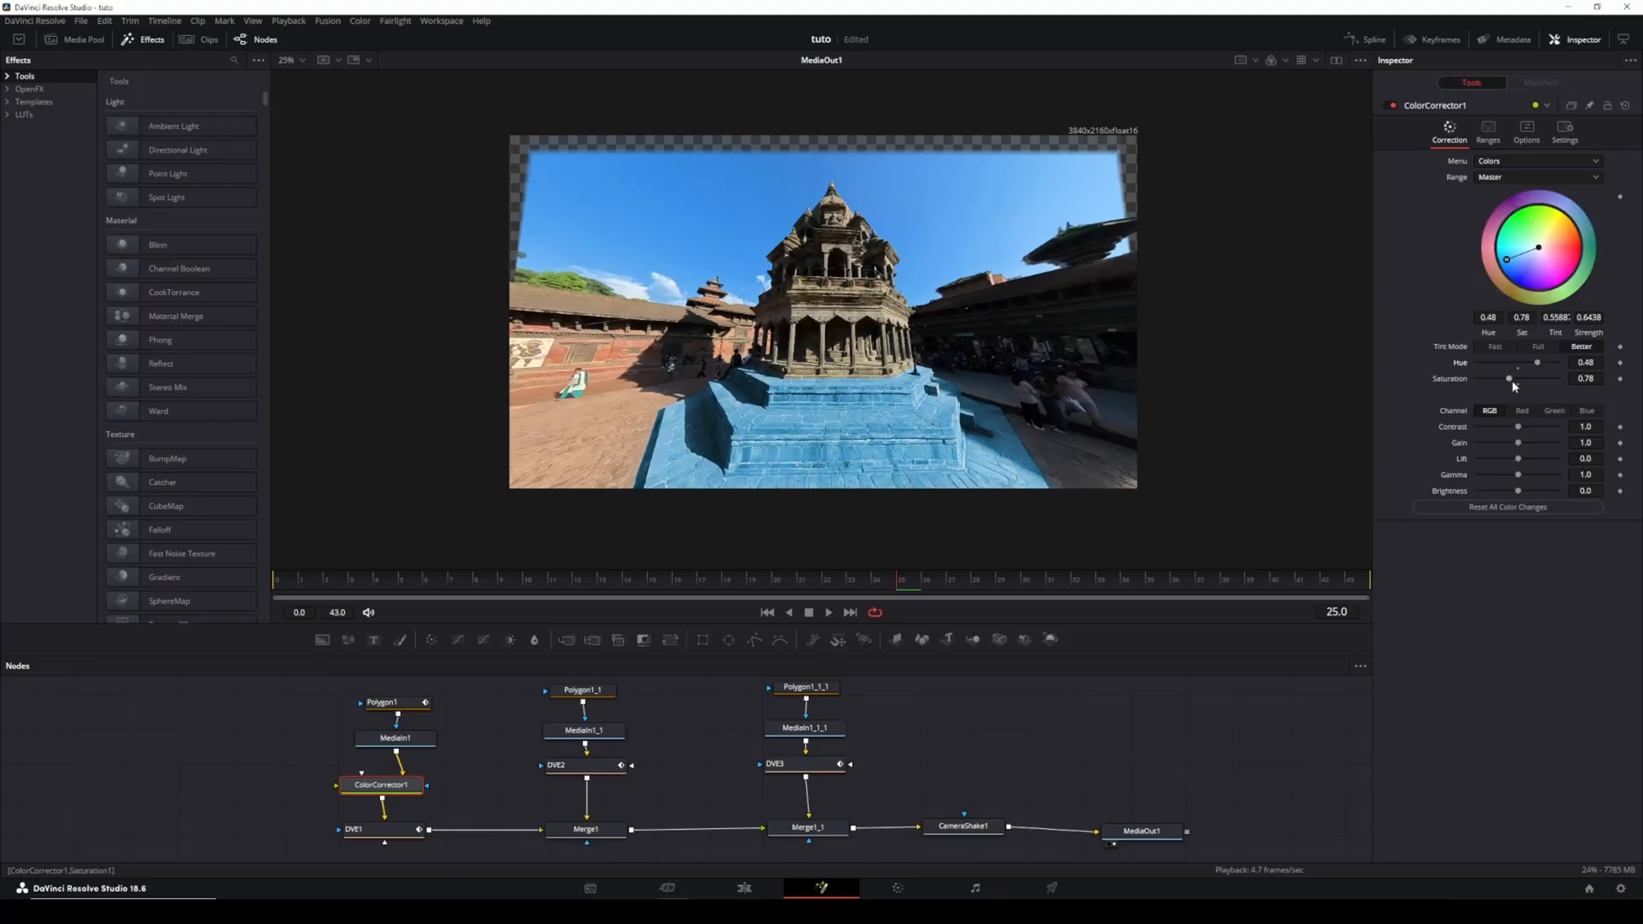
{"action": "left_click_drag", "start_coordinate": [1527, 379], "coordinate": [1499, 379]}
{"action": "left_click_drag", "start_coordinate": [895, 587], "coordinate": [476, 580]}
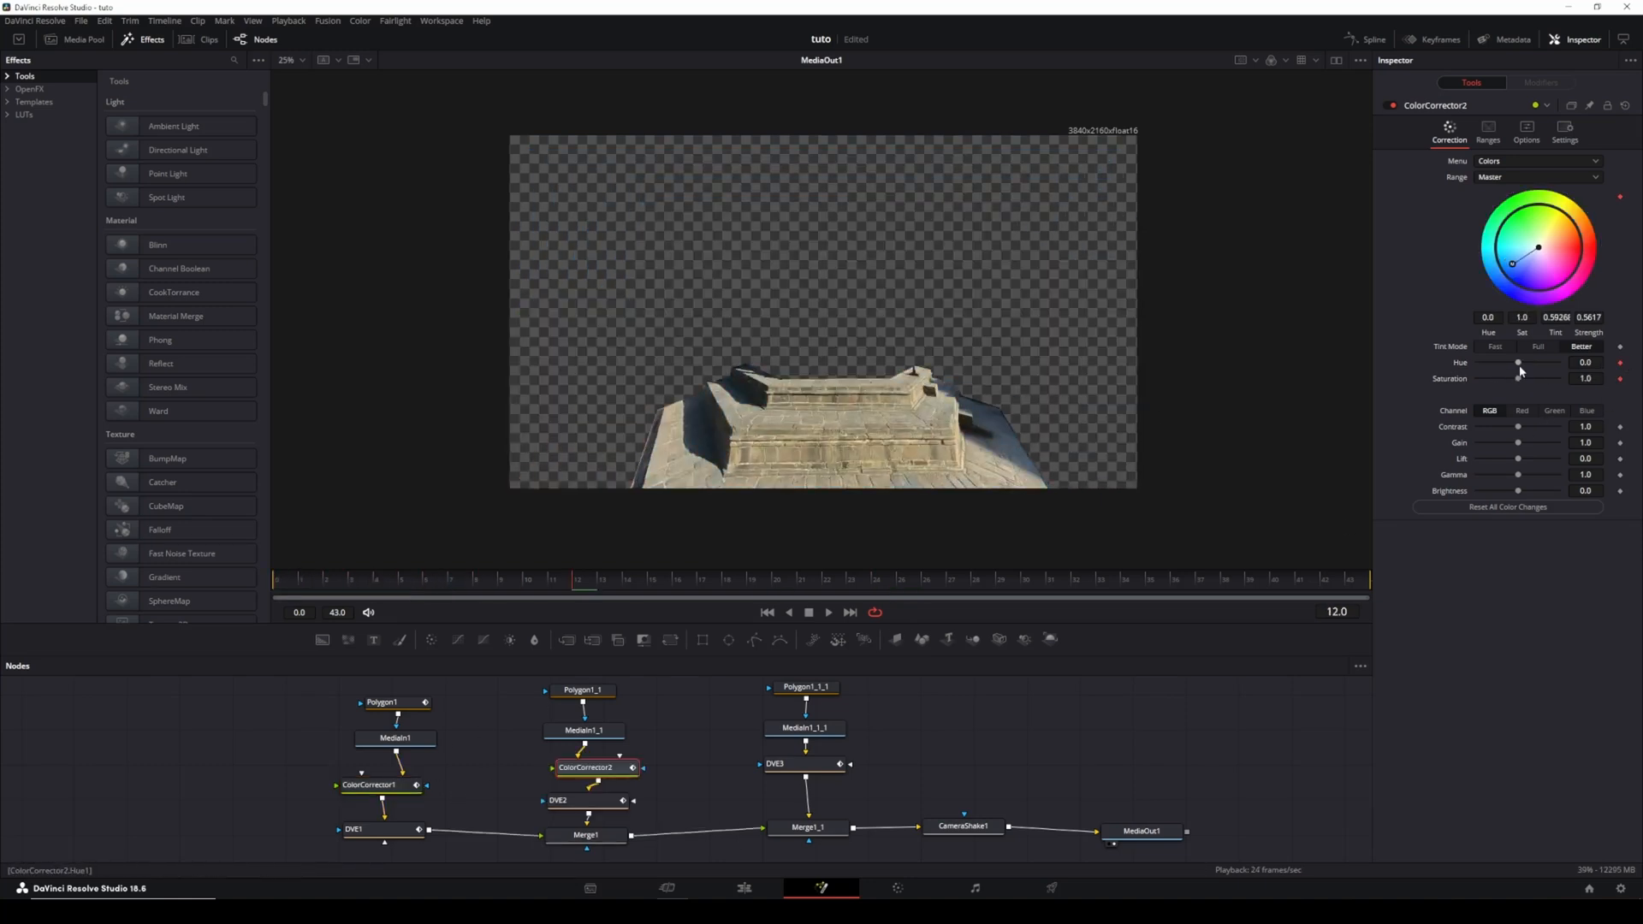
{"action": "key", "text": "space"}
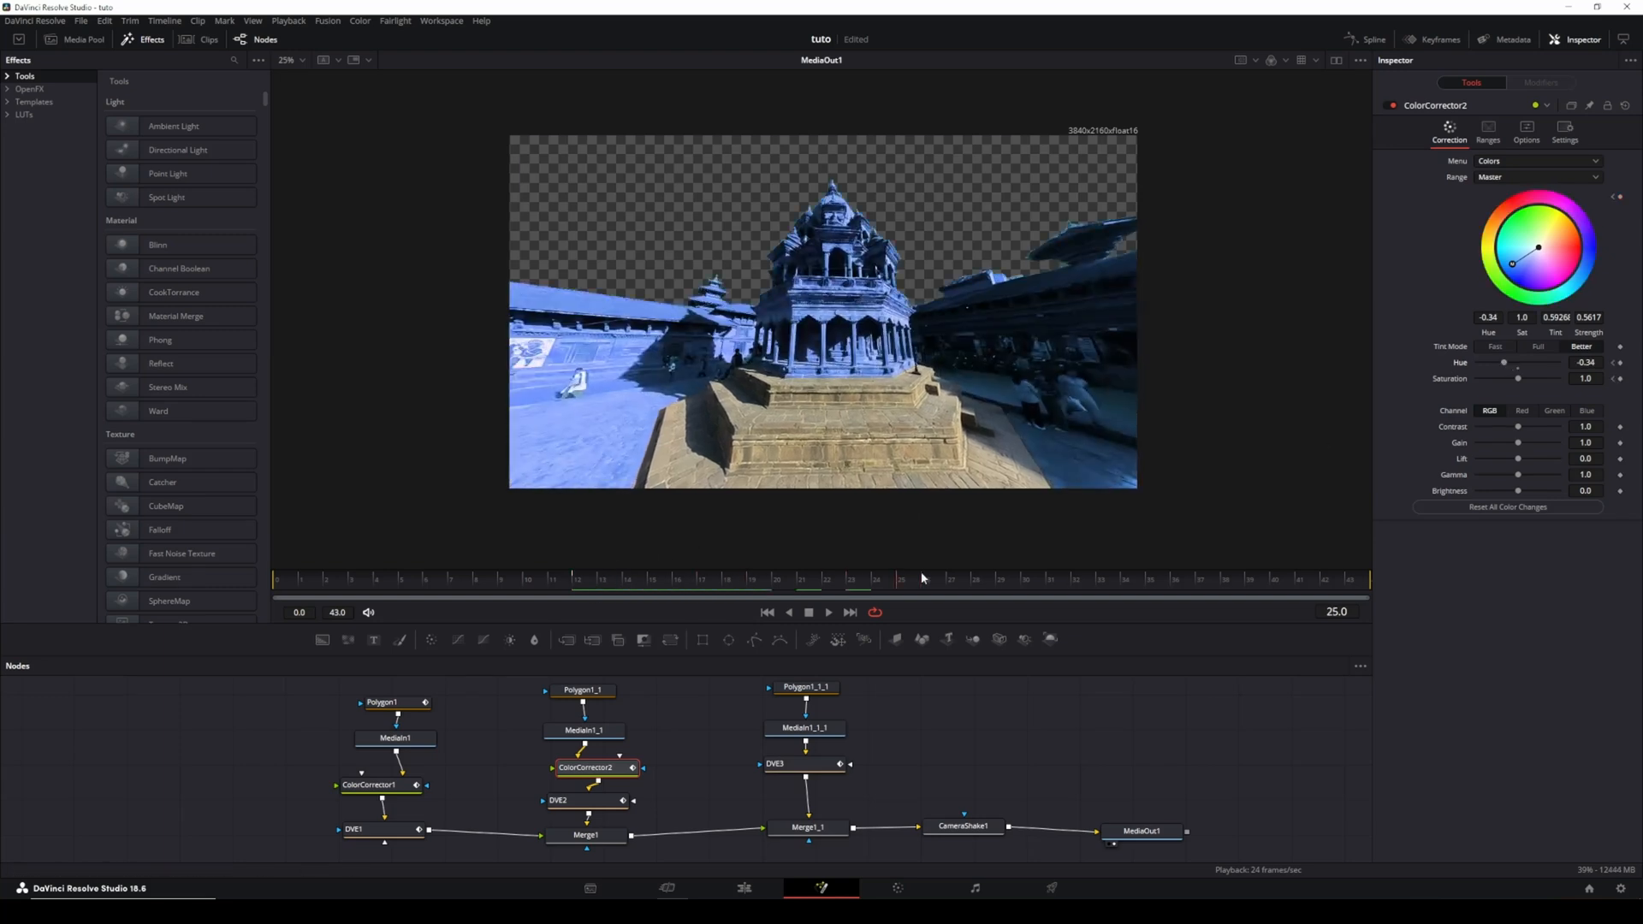
{"action": "left_click", "coordinate": [378, 786]}
{"action": "key", "text": "Delete"}
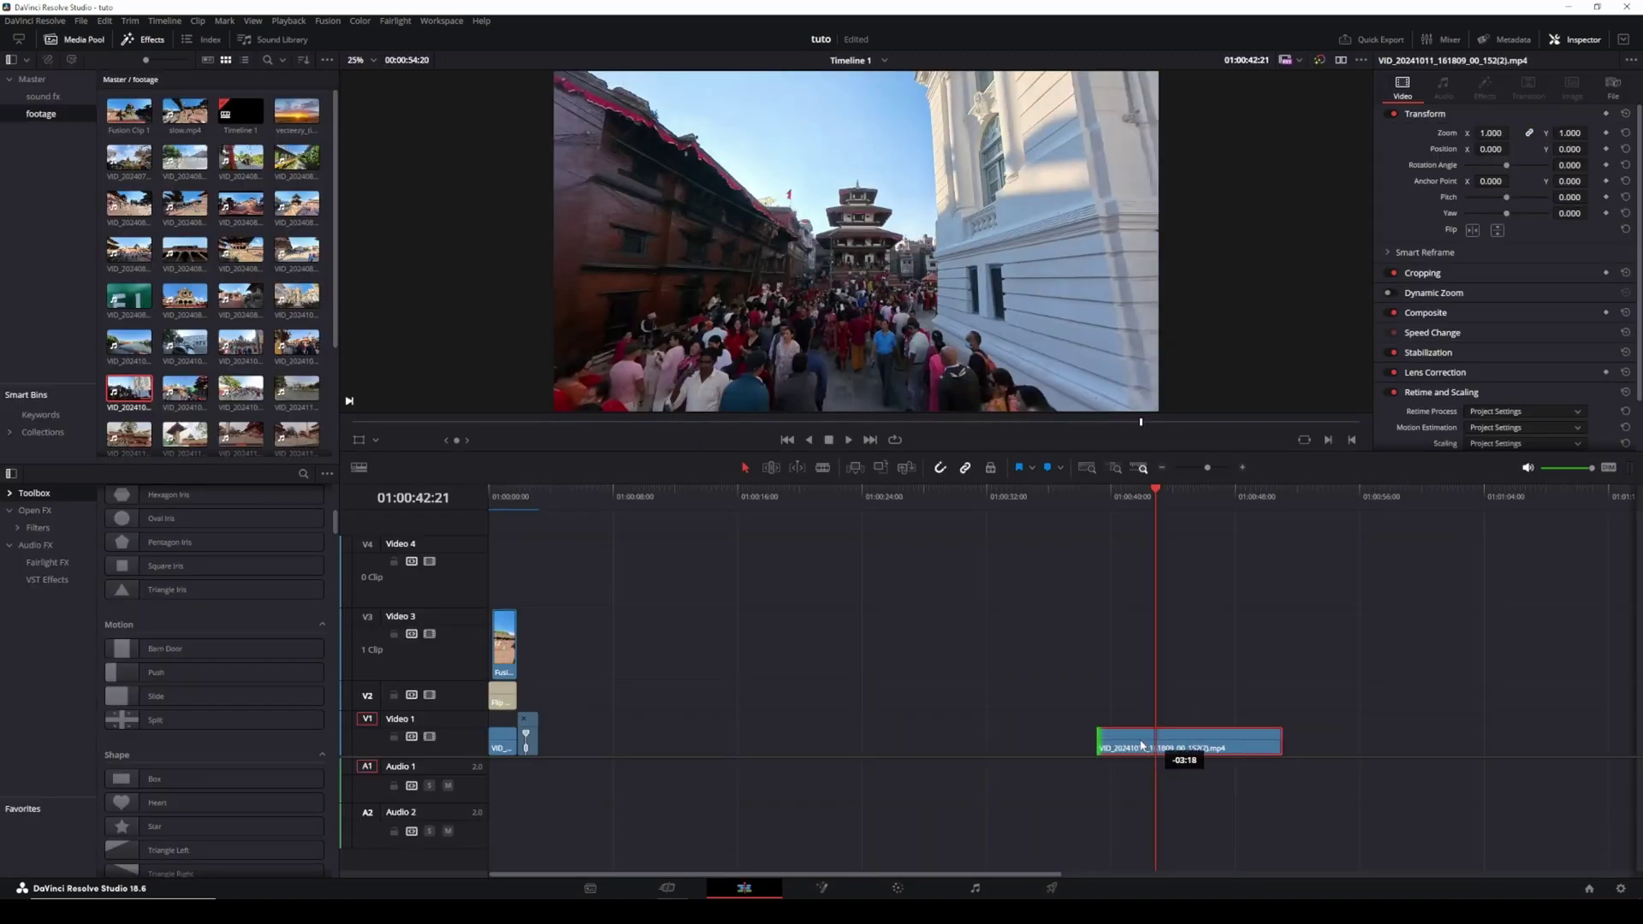
Step: Butt the V1 clip against the first clip and Alt-drag a copy onto V2
{"action": "left_click_drag", "start_coordinate": [1142, 745], "coordinate": [623, 746]}
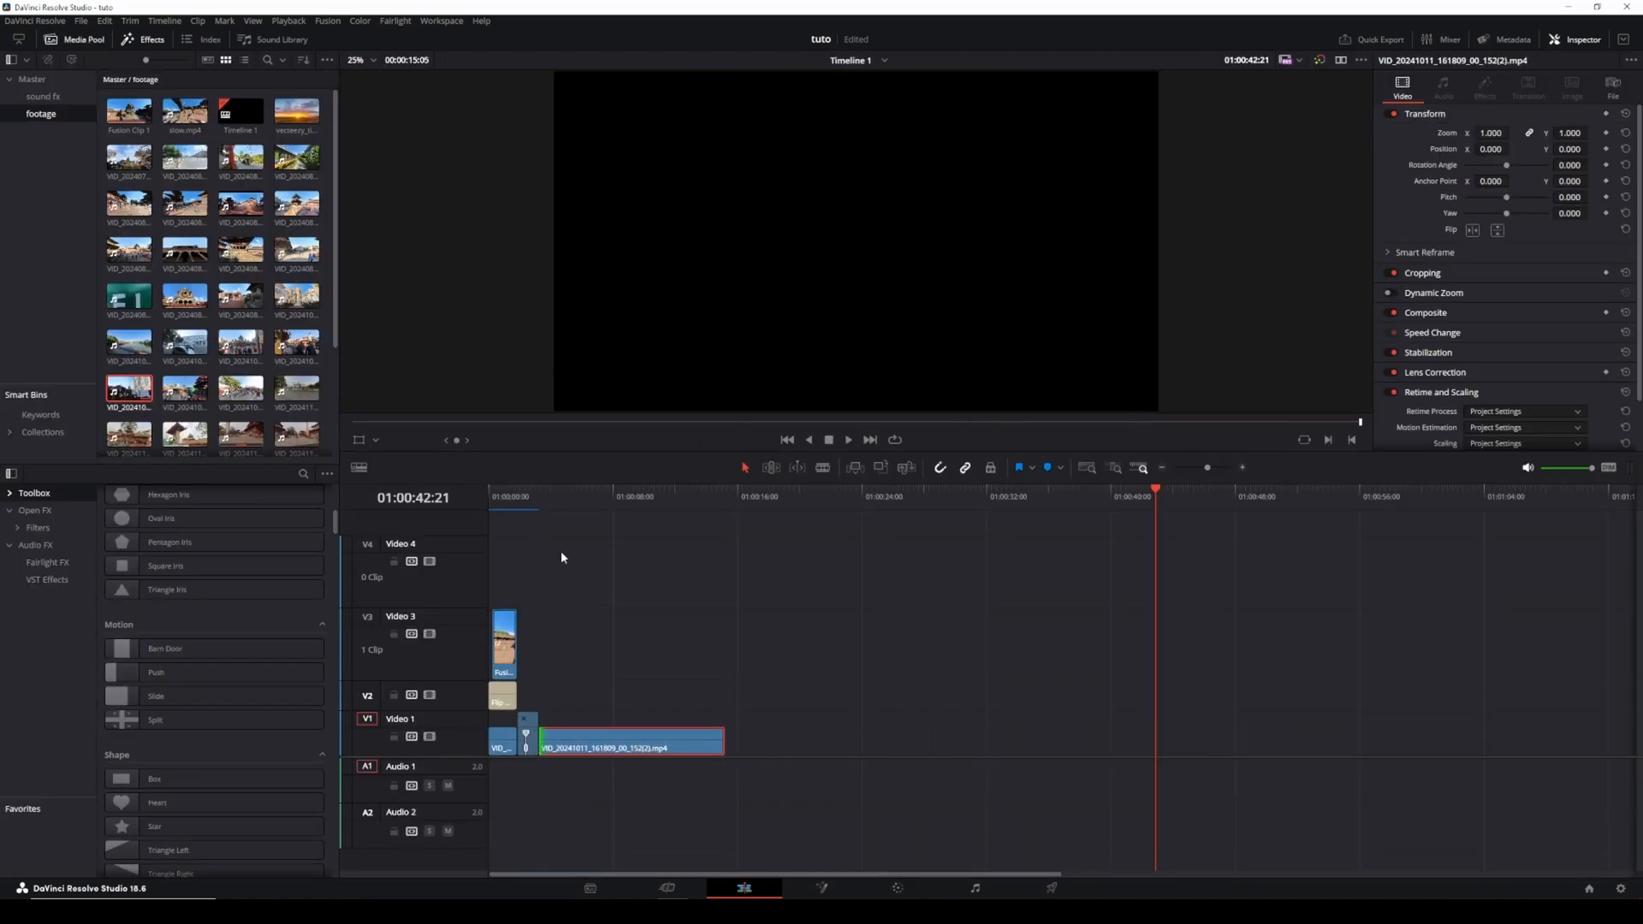
{"action": "left_click", "coordinate": [539, 497]}
{"action": "key", "text": "space"}
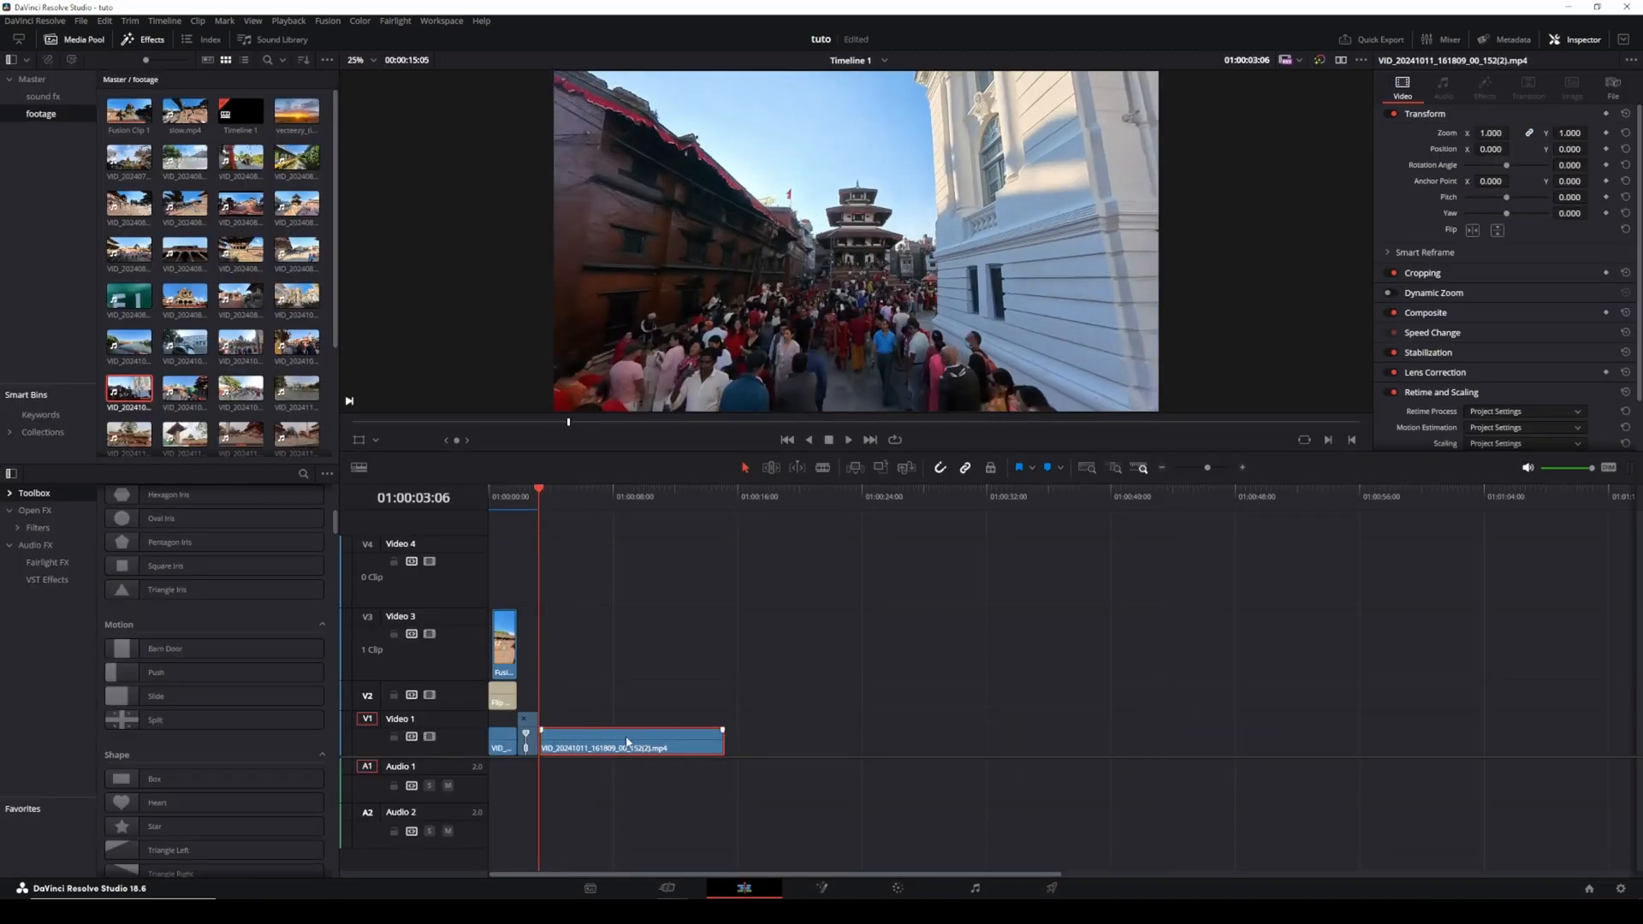
{"action": "left_click_drag", "start_coordinate": [627, 743], "coordinate": [634, 704]}
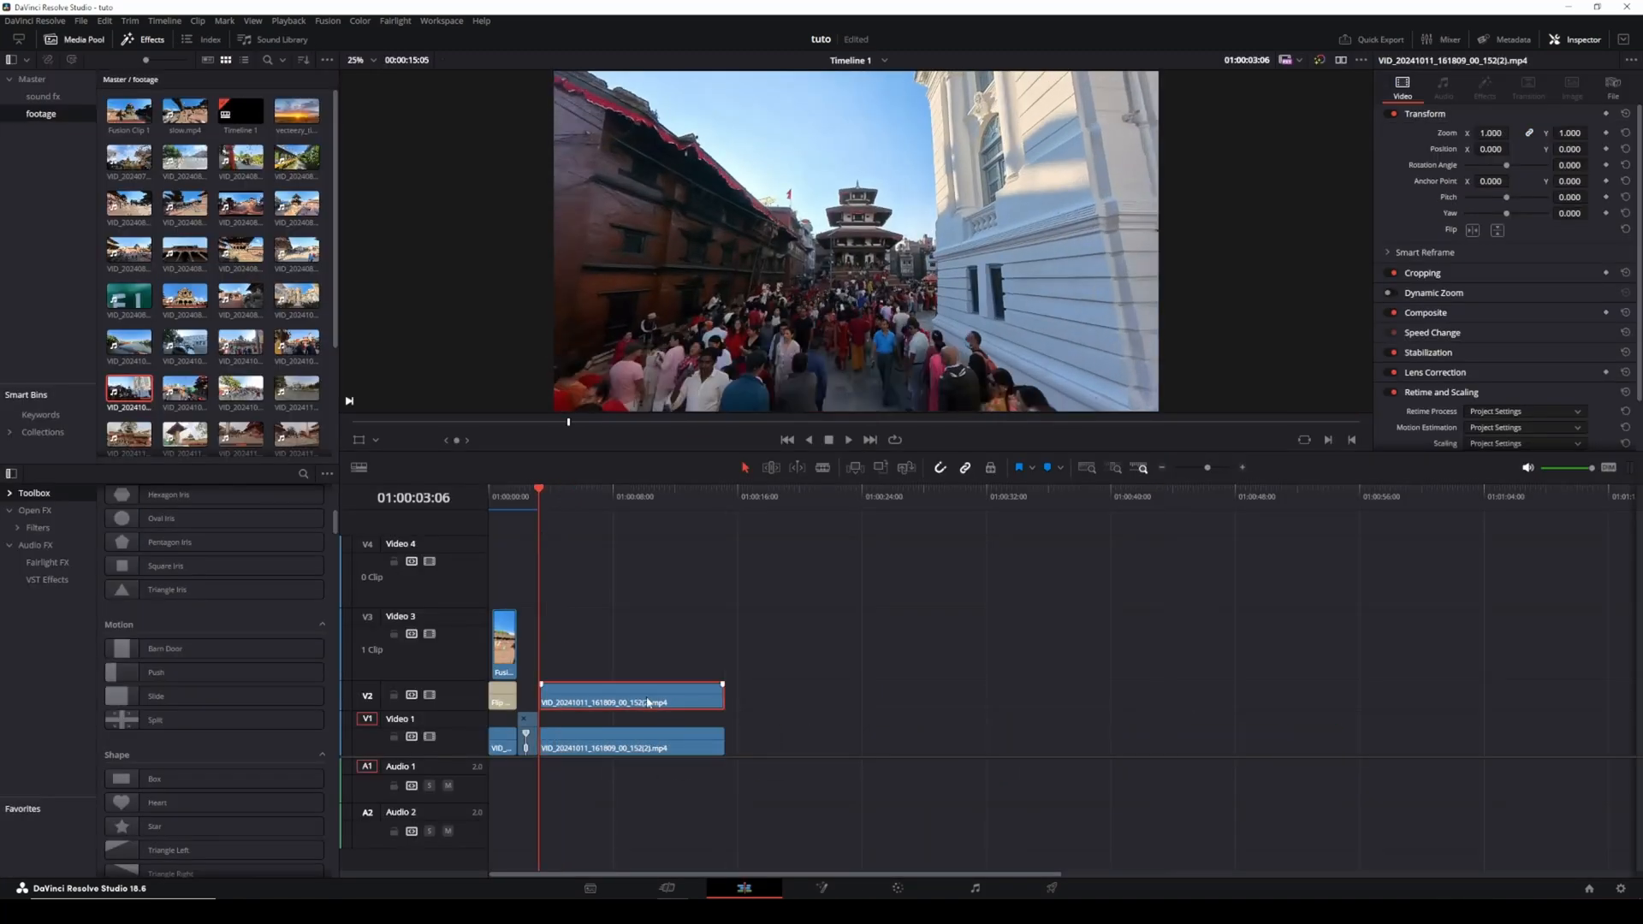
Step: Turn the V2 copy into a freeze frame via Change Clip Speed
{"action": "right_click", "coordinate": [648, 702]}
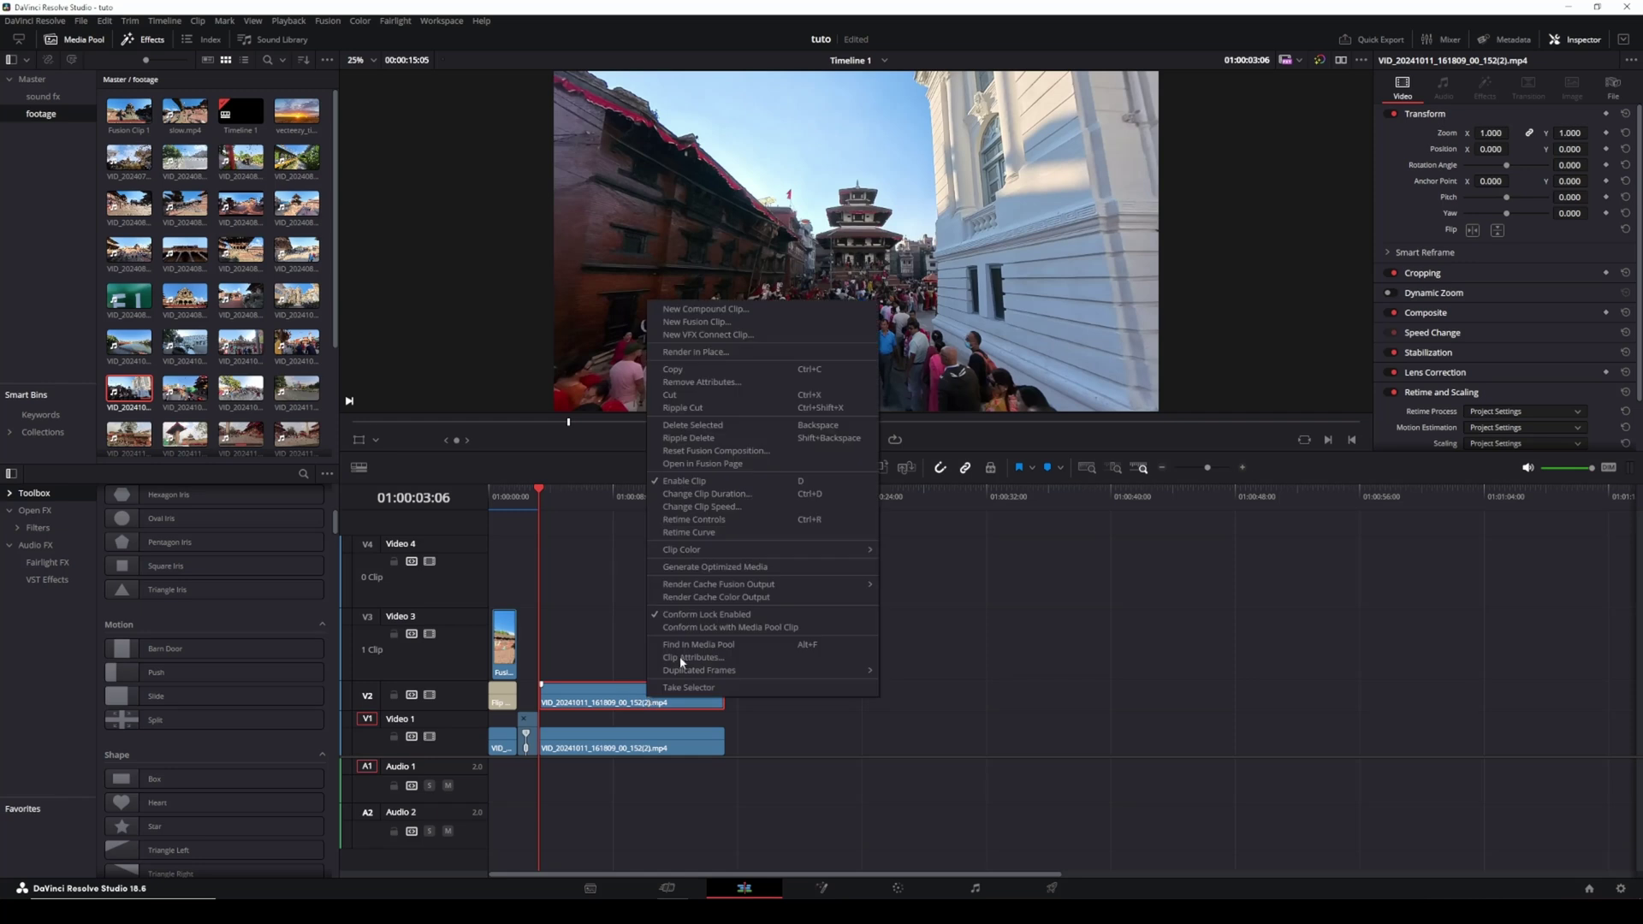
{"action": "left_click", "coordinate": [732, 511]}
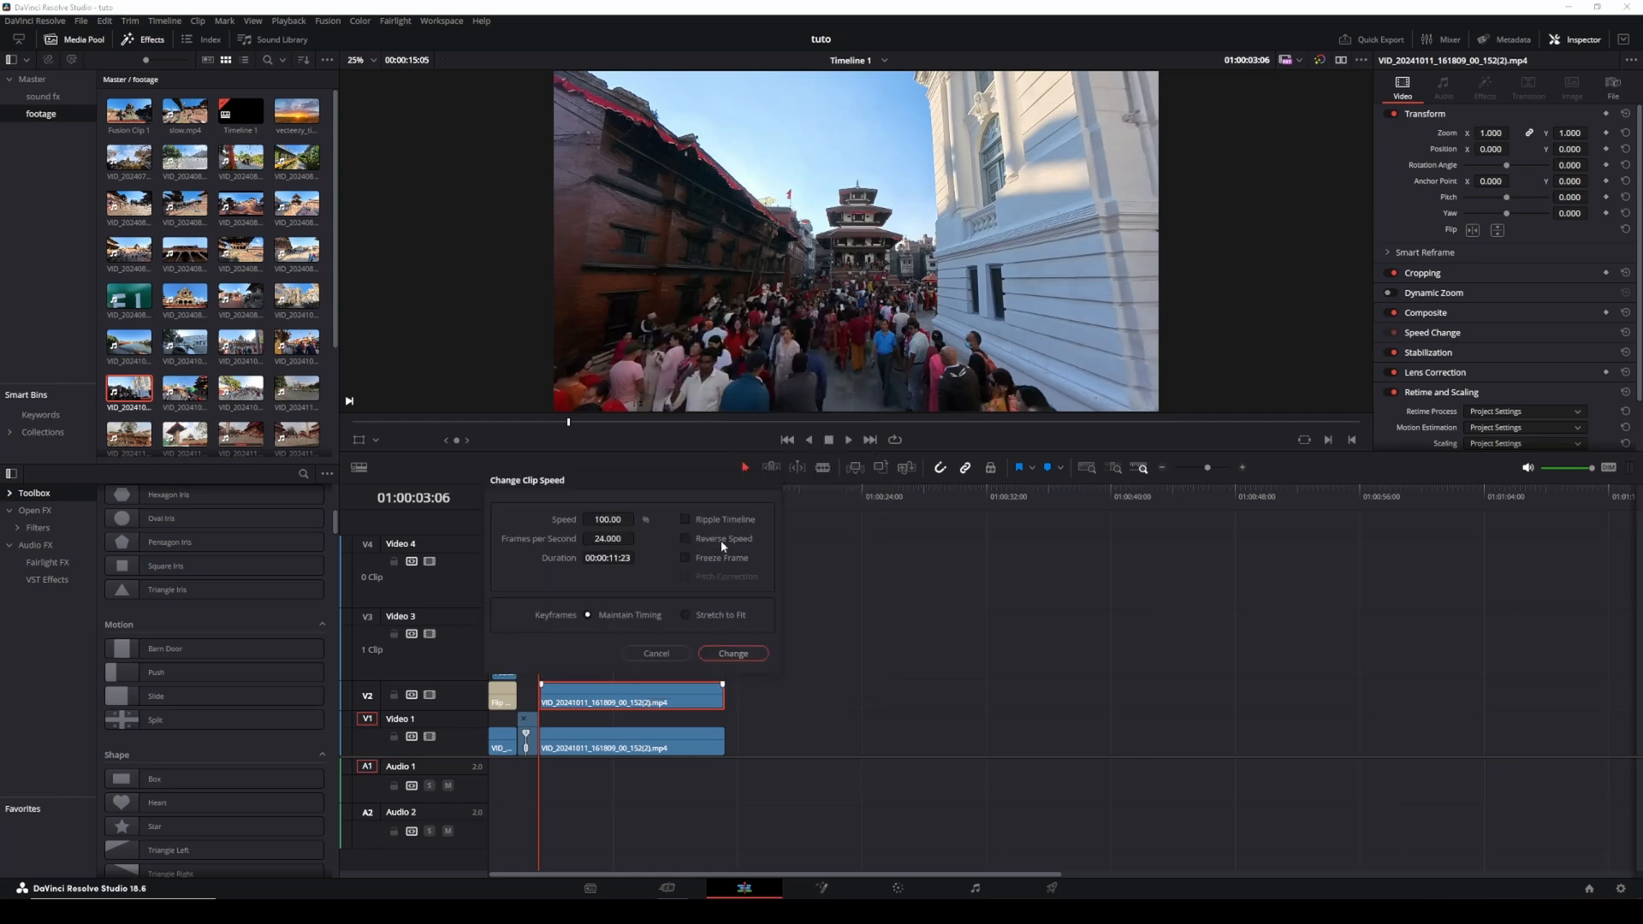
{"action": "left_click", "coordinate": [691, 561]}
{"action": "left_click", "coordinate": [728, 656]}
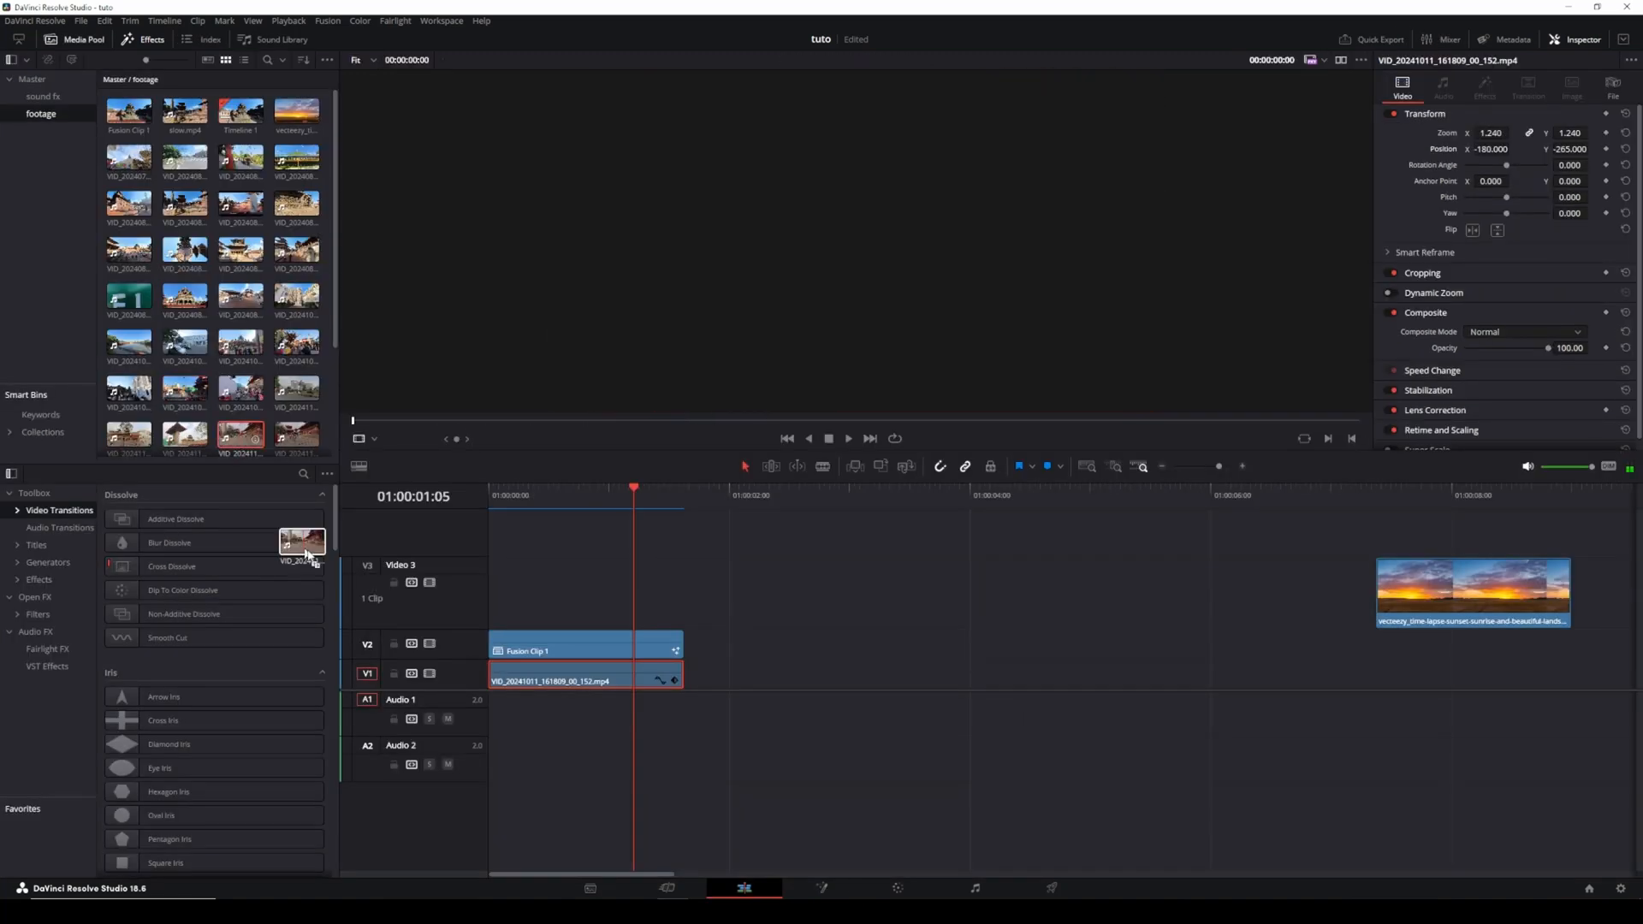
Step: Place the pigeon-square footage on Video 3, pushing the sunset clip later
{"action": "left_click_drag", "start_coordinate": [369, 588], "coordinate": [501, 623]}
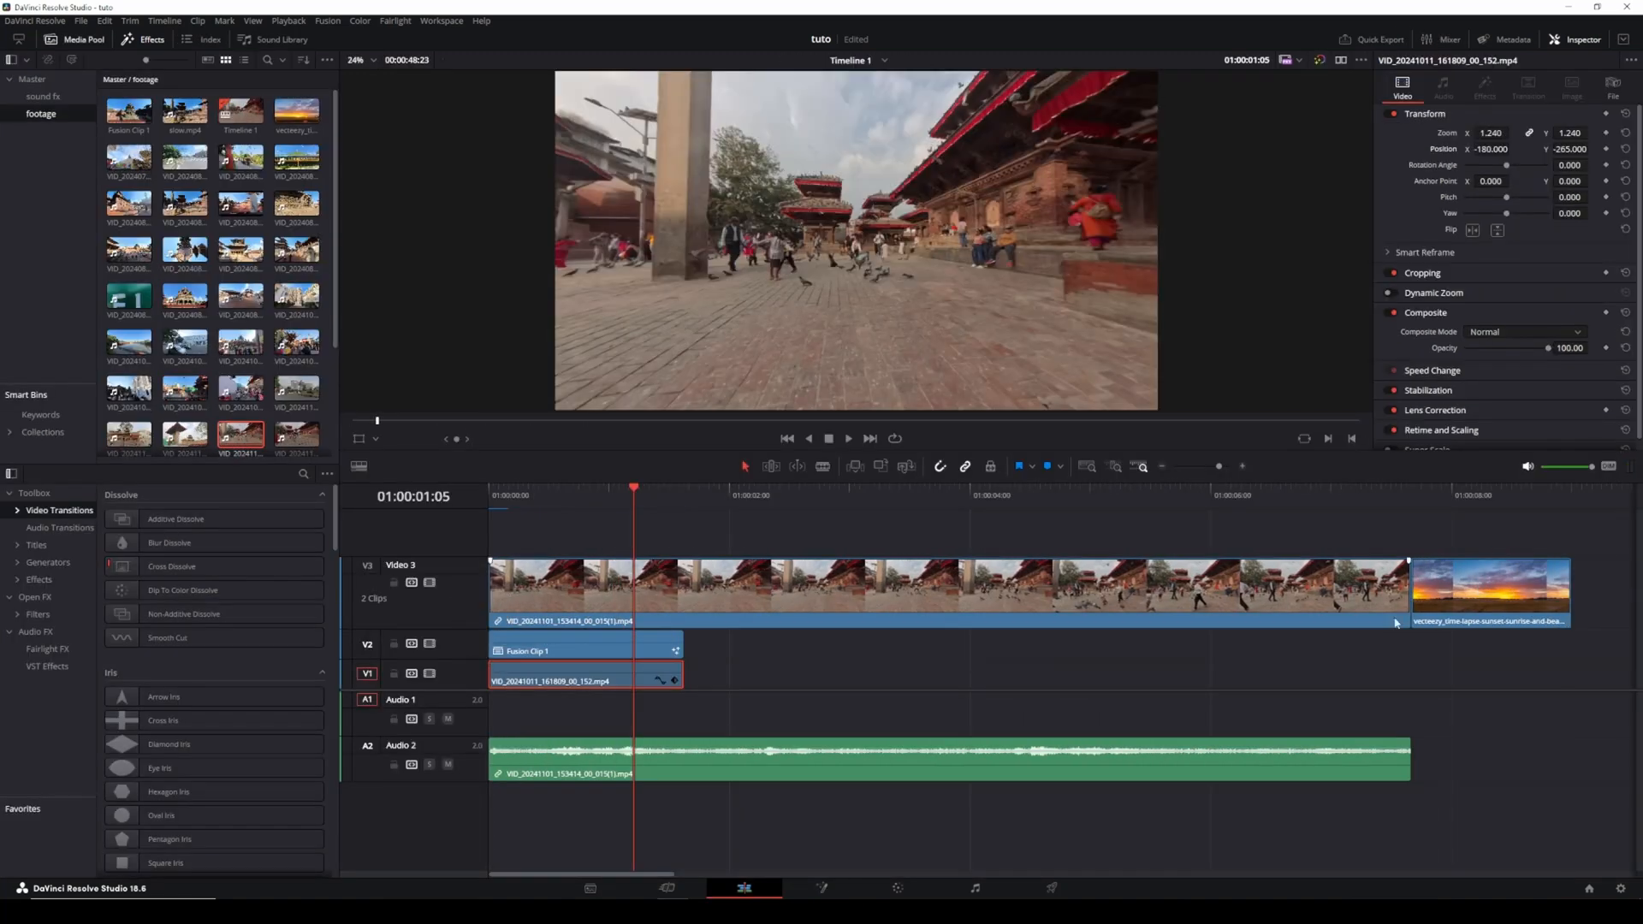
{"action": "left_click_drag", "start_coordinate": [1489, 590], "coordinate": [1545, 606]}
{"action": "left_click", "coordinate": [879, 594]}
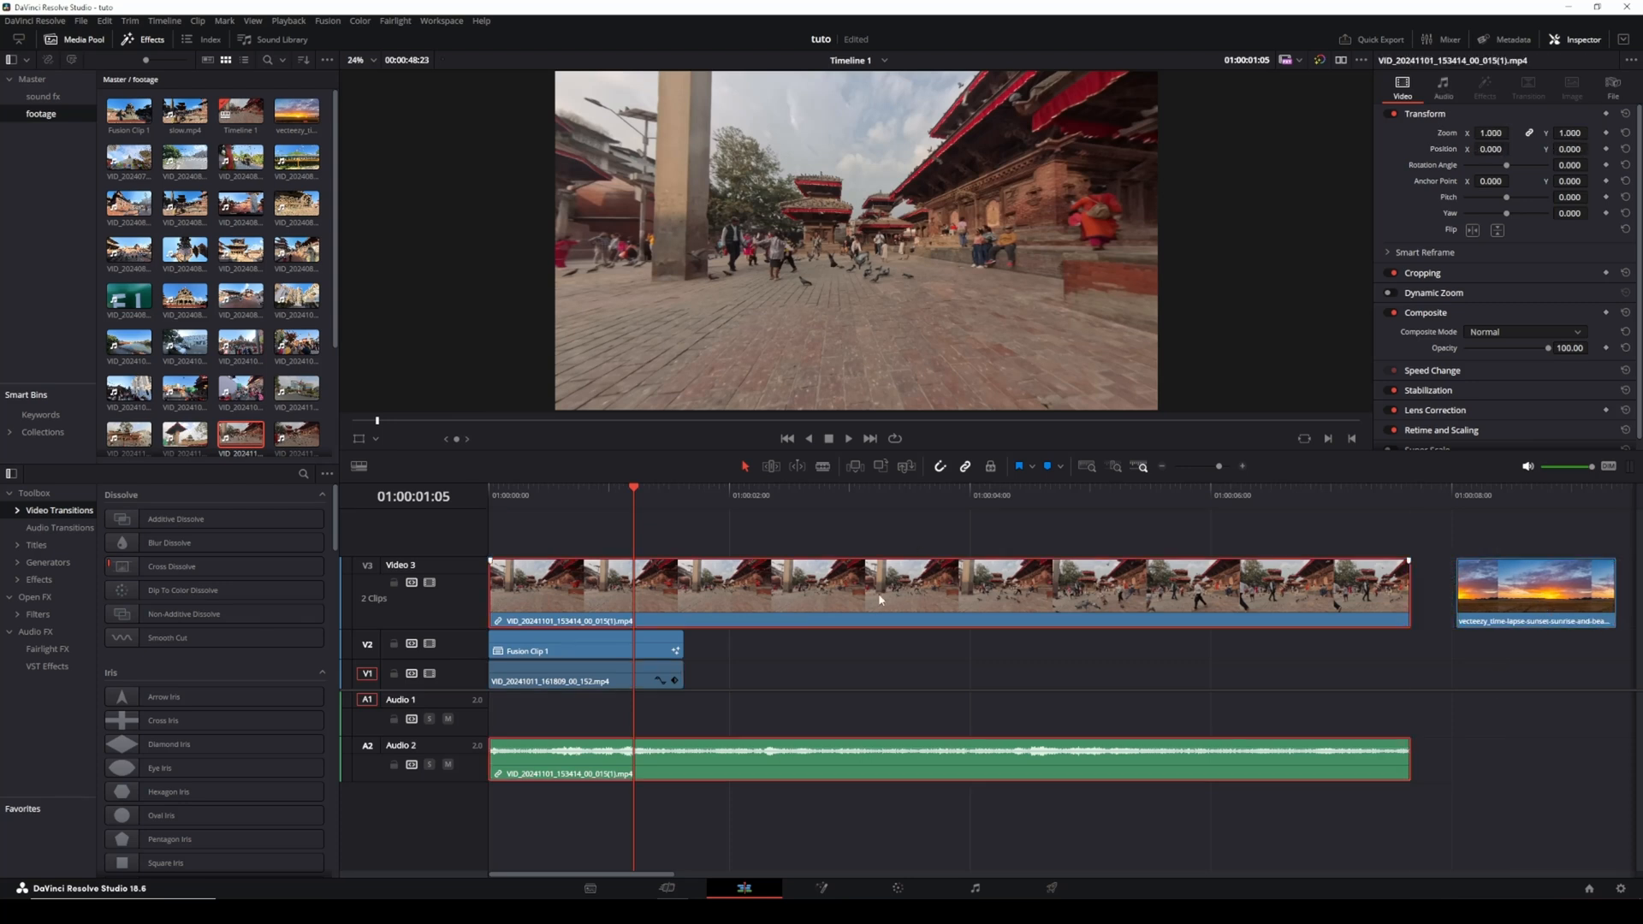
Step: Delete the background clip's audio from A2
{"action": "right_click", "coordinate": [879, 593]}
{"action": "key", "text": "Escape"}
{"action": "left_click", "coordinate": [784, 764], "text": "alt"}
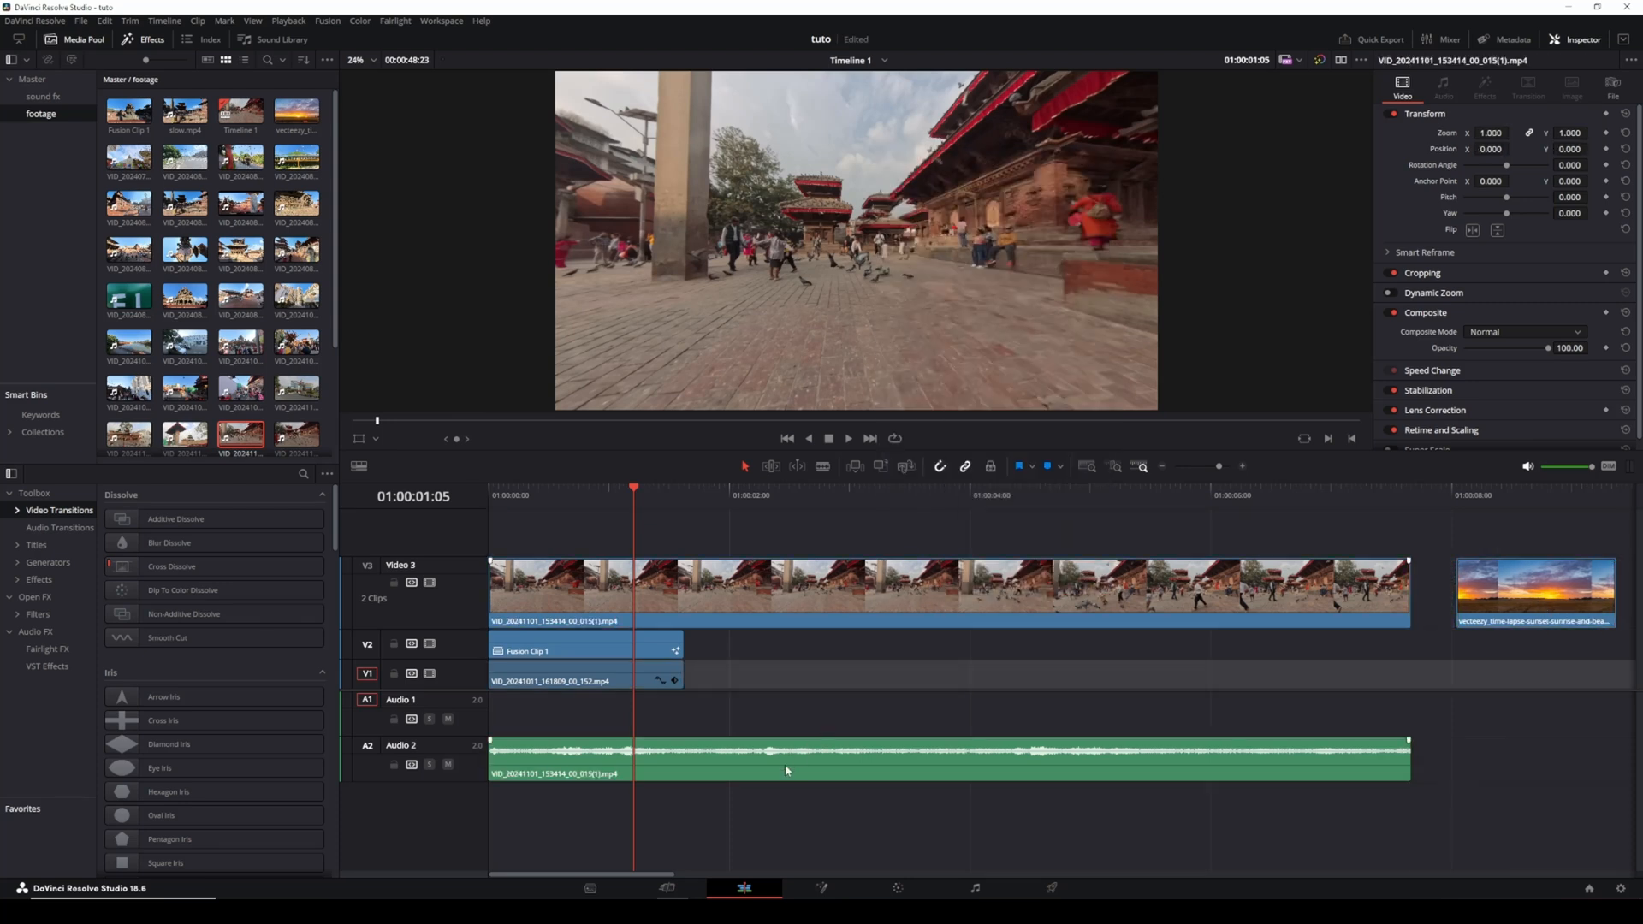
{"action": "key", "text": "BackSpace"}
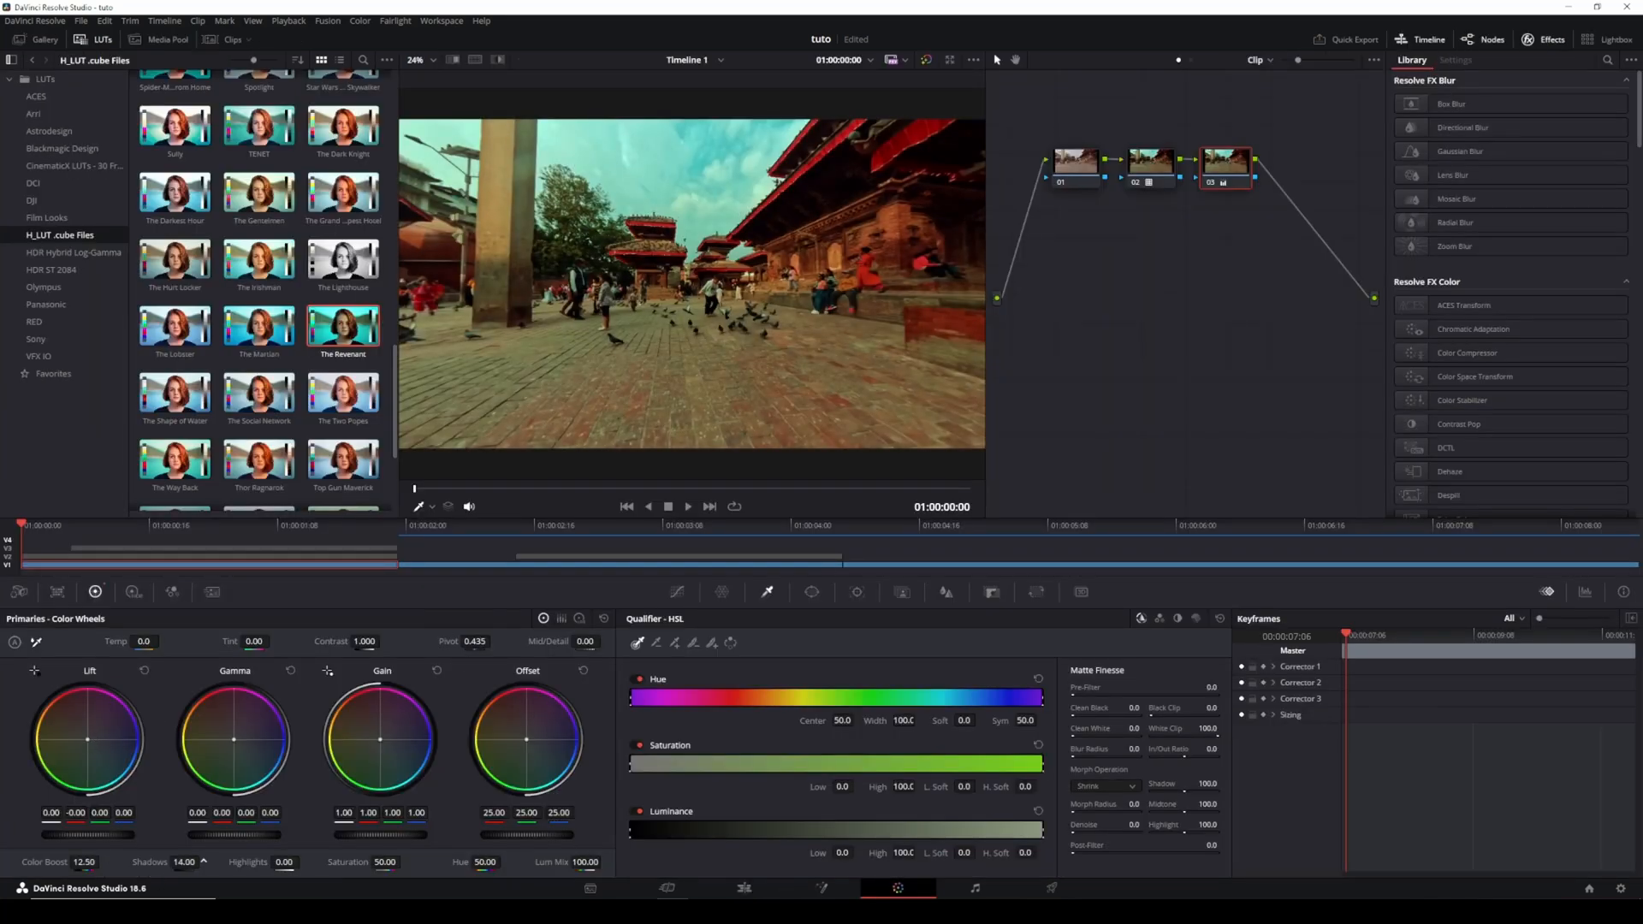
Step: Raise the Shadows wheel to brighten the footage's dark areas
{"action": "left_click_drag", "start_coordinate": [183, 862], "coordinate": [308, 862]}
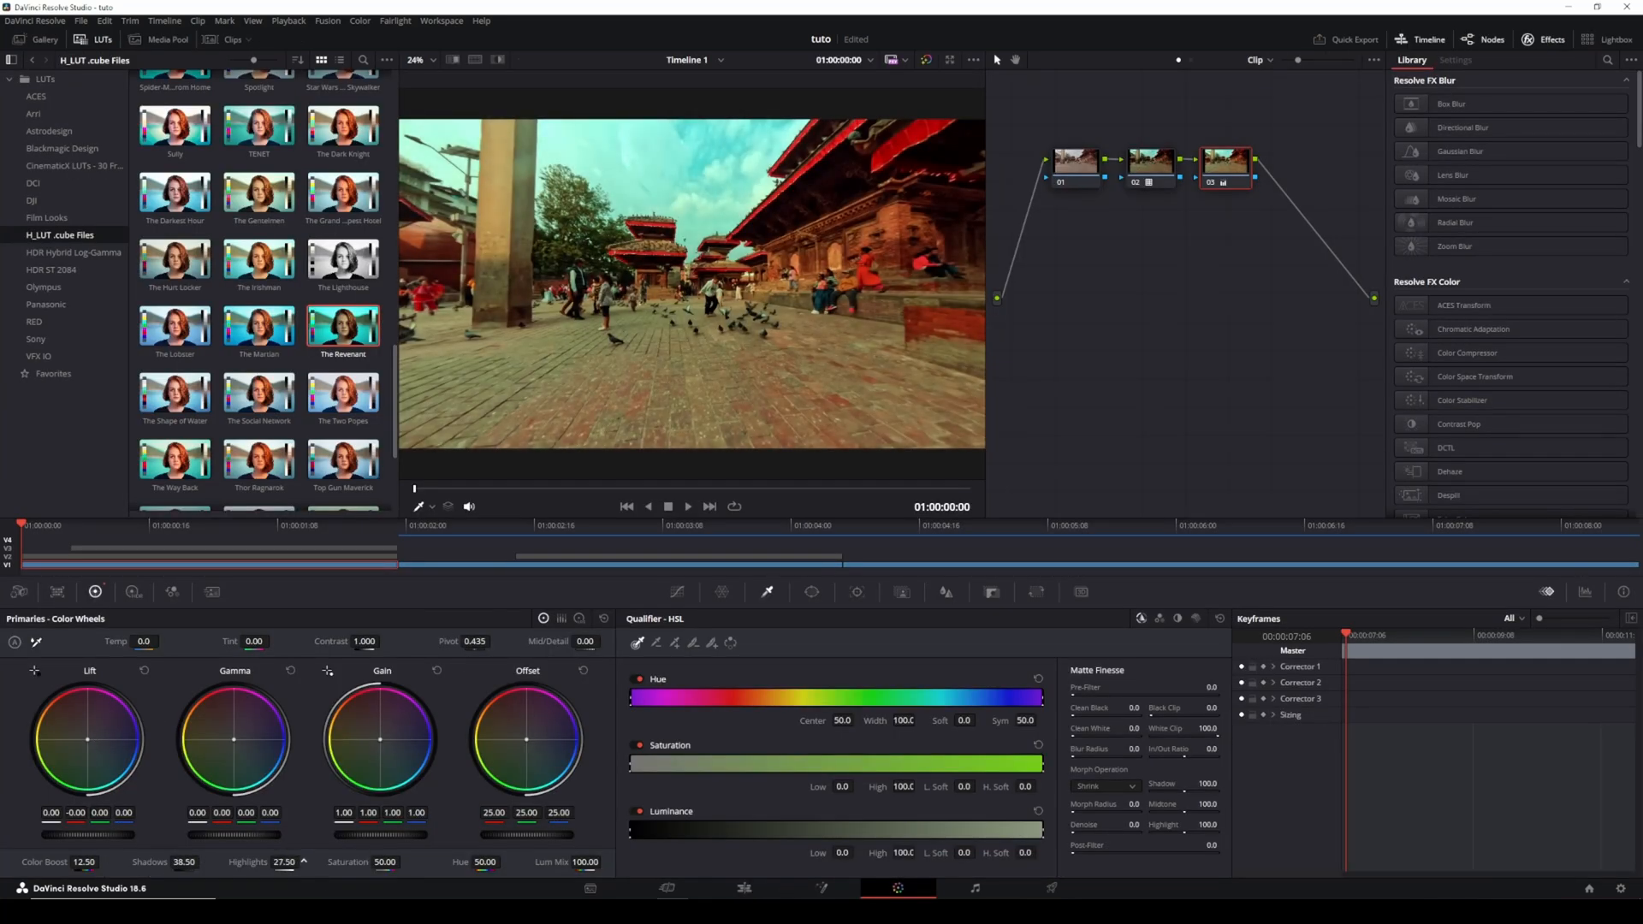